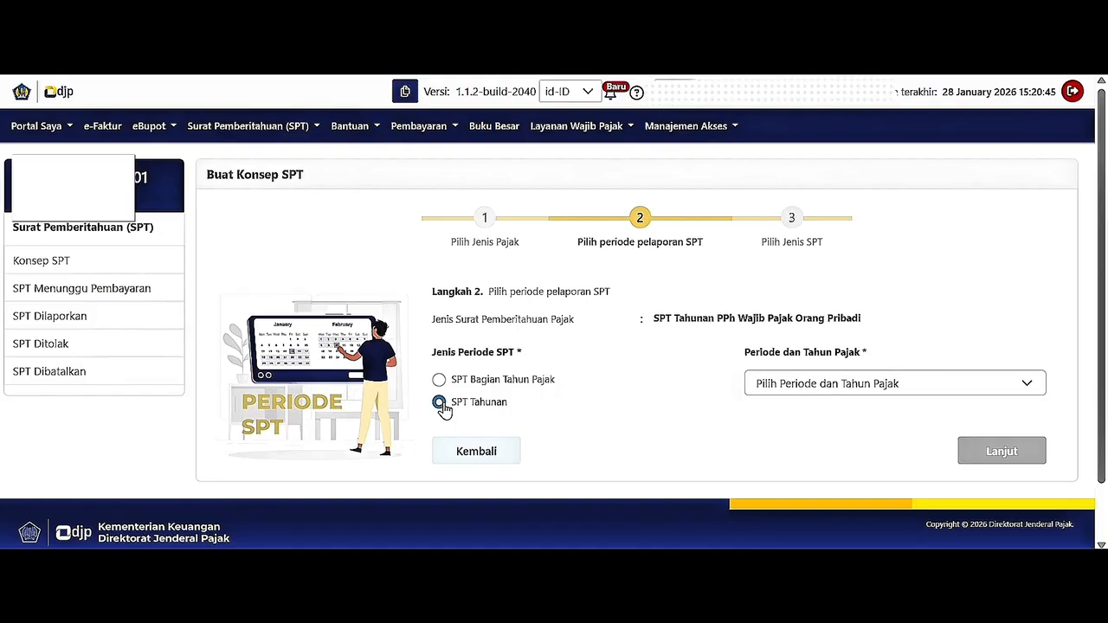
Pick period Januari - Desember 2025, choose the Normal SPT model, and create the draft.
click(753, 382)
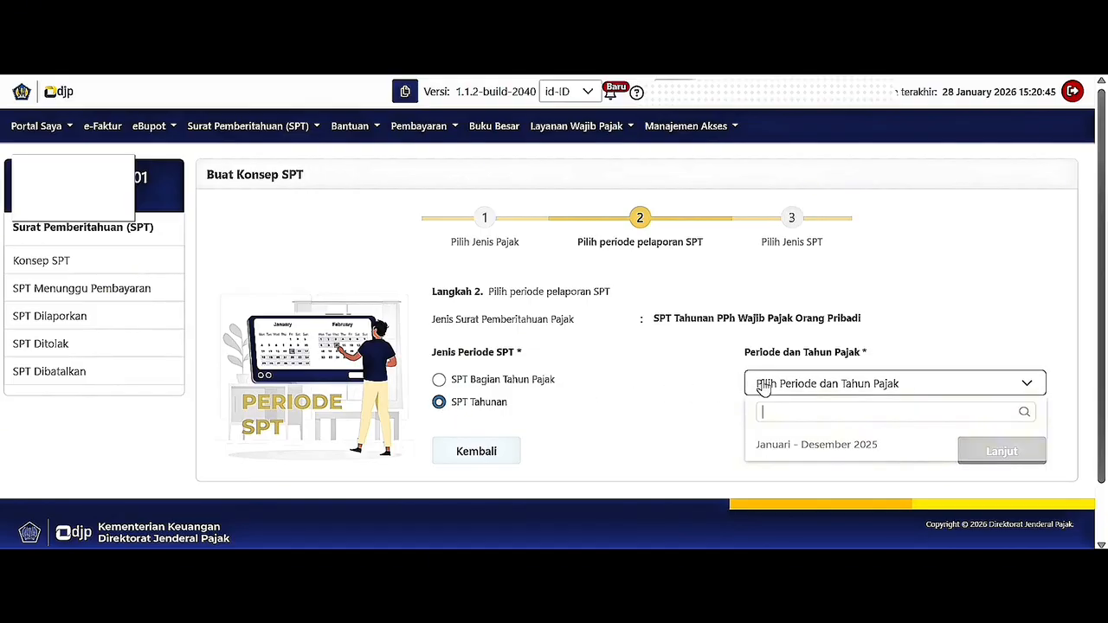
click(775, 451)
click(966, 451)
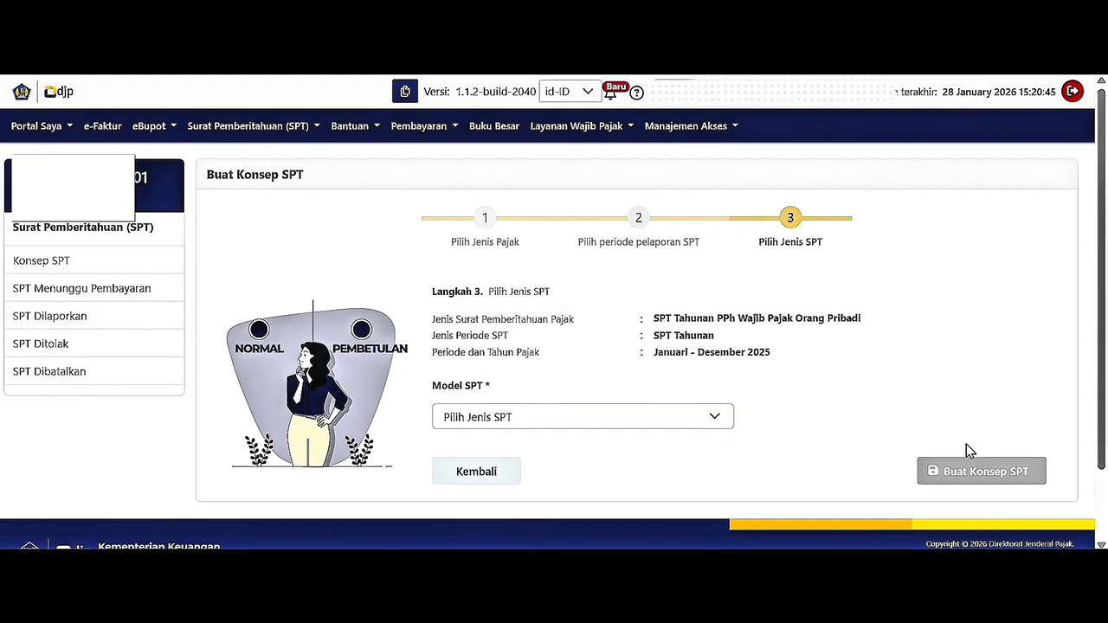
click(679, 415)
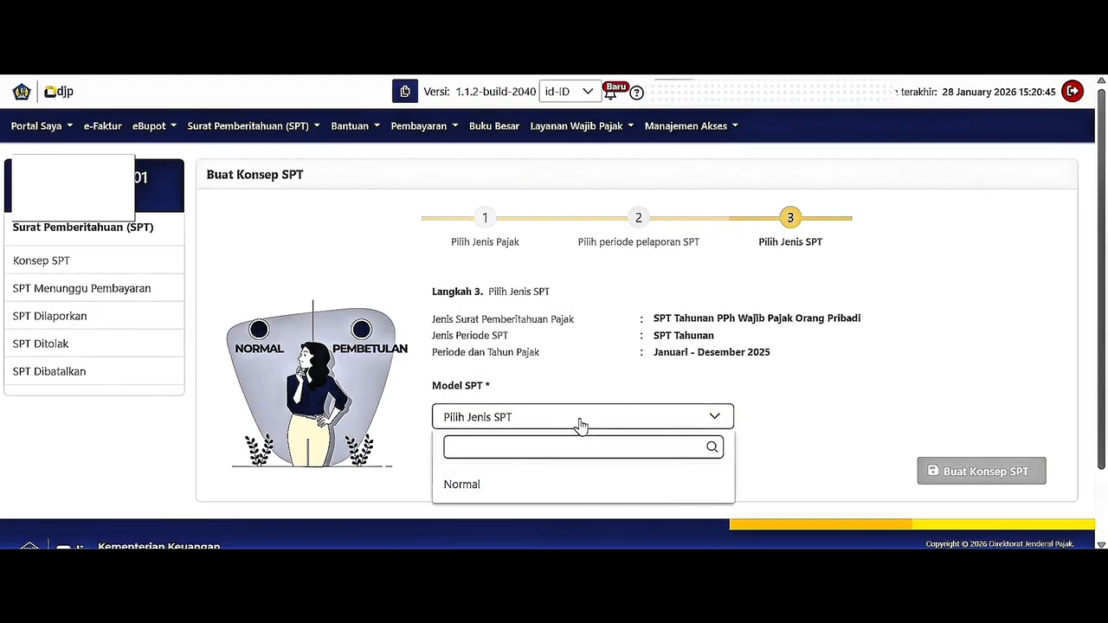
click(581, 485)
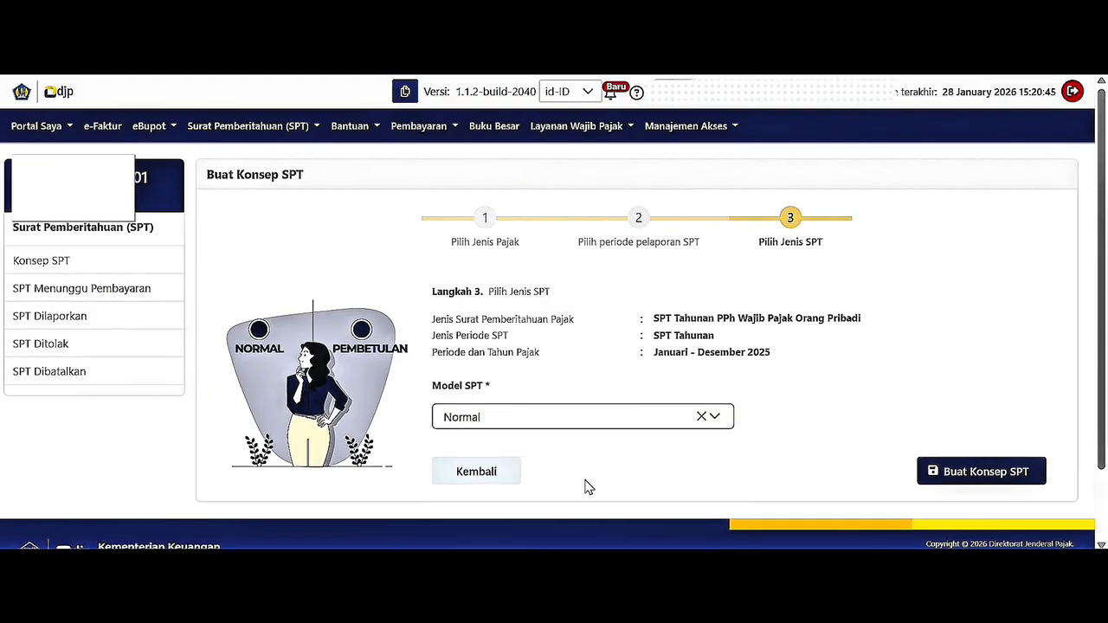
click(946, 481)
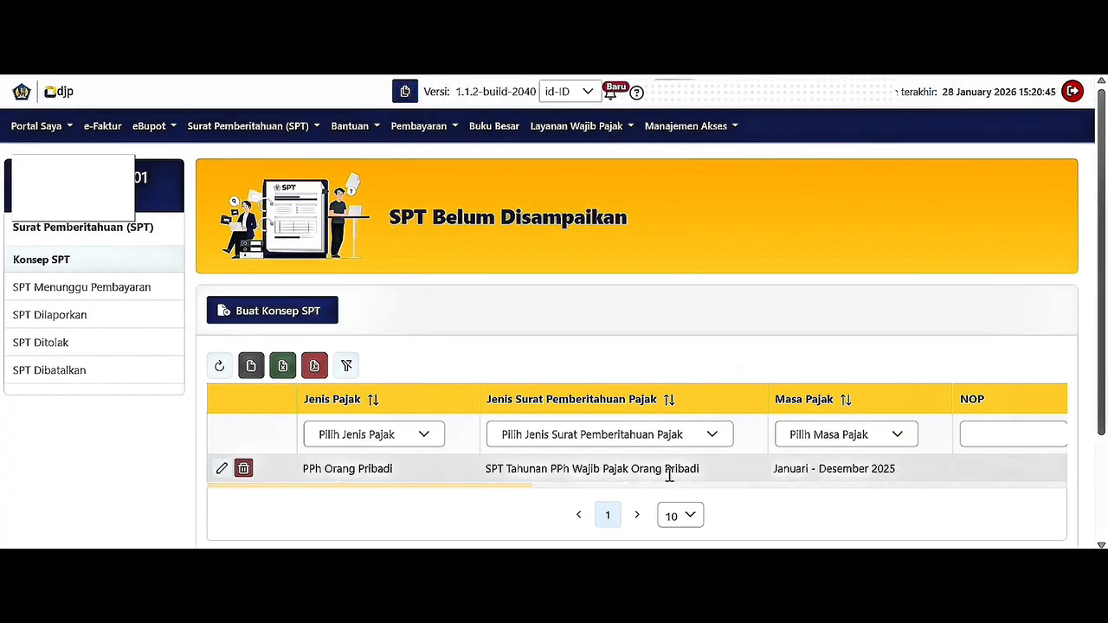
Open the 2025 draft return, post the tax data, and tick Pekerjaan as income source.
click(222, 471)
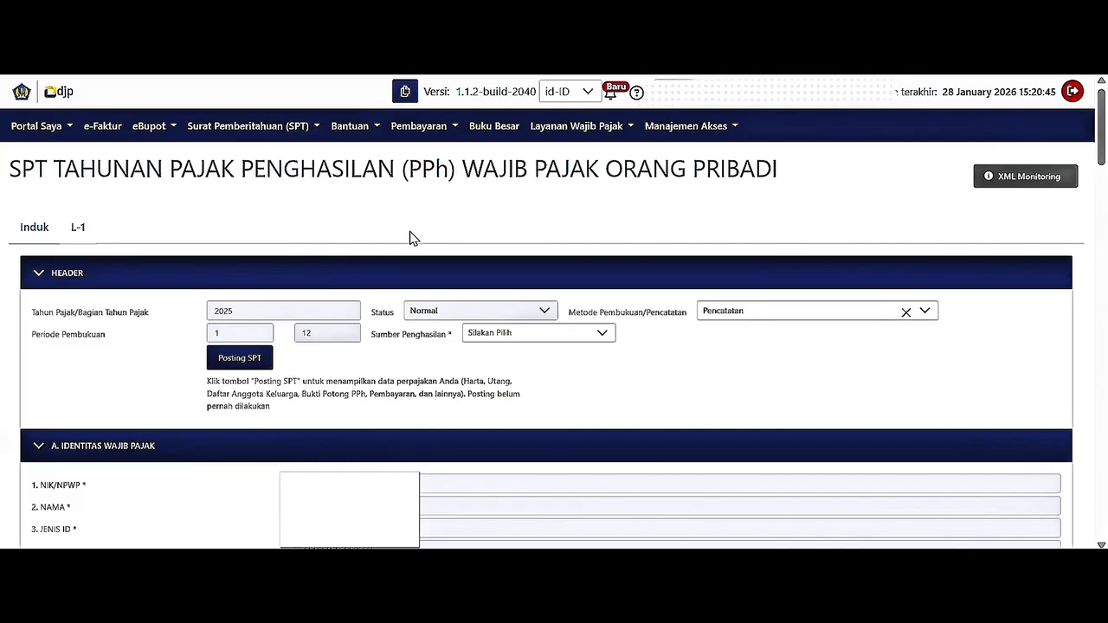
click(252, 367)
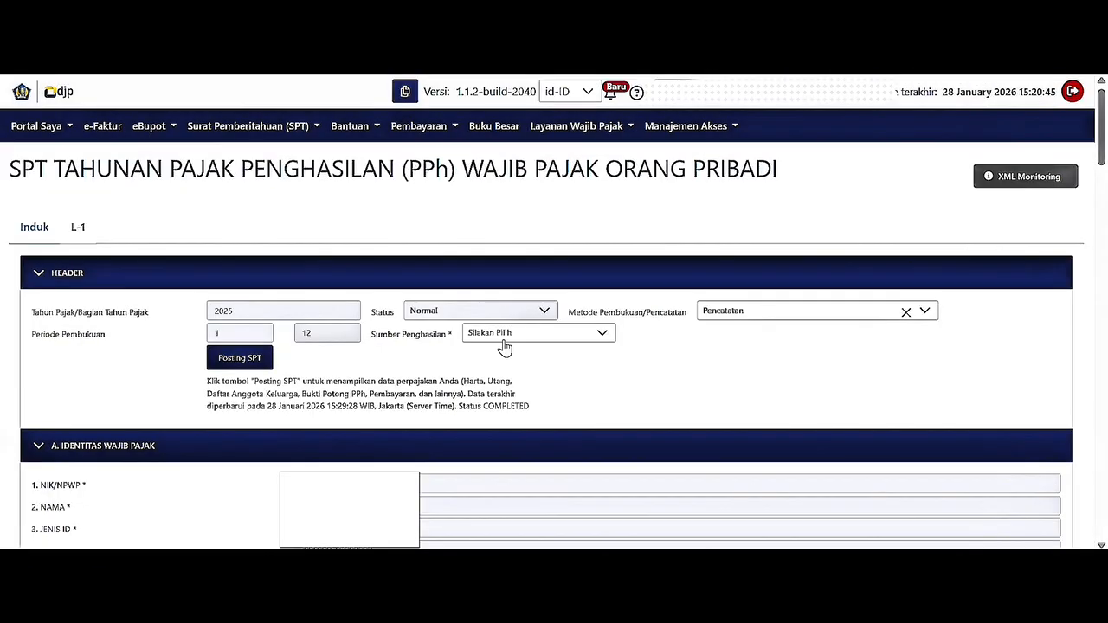
click(509, 343)
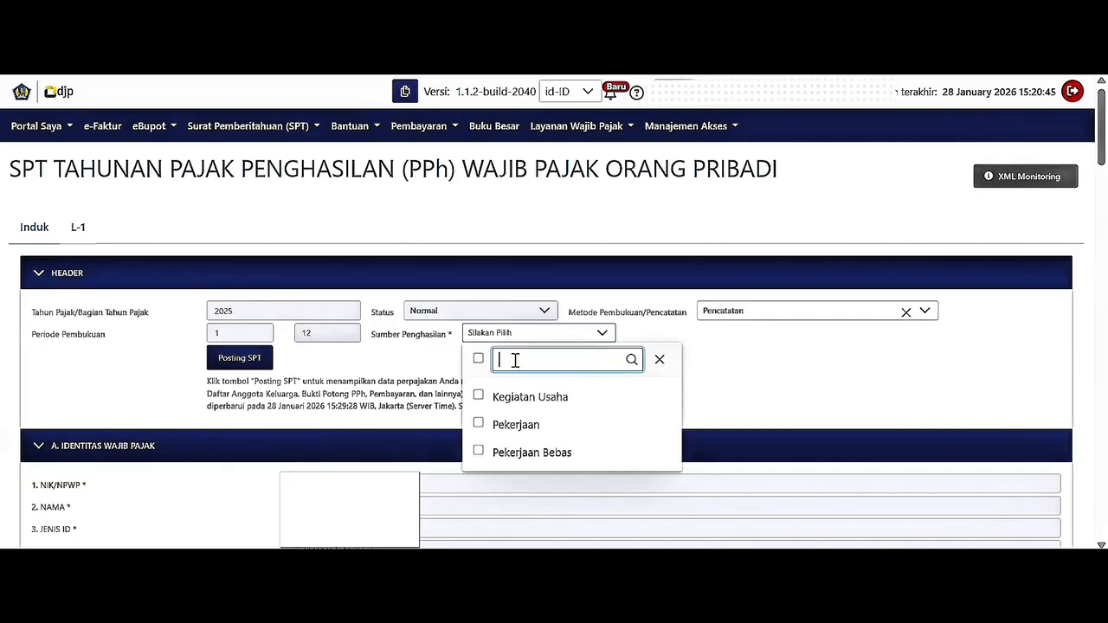
click(524, 436)
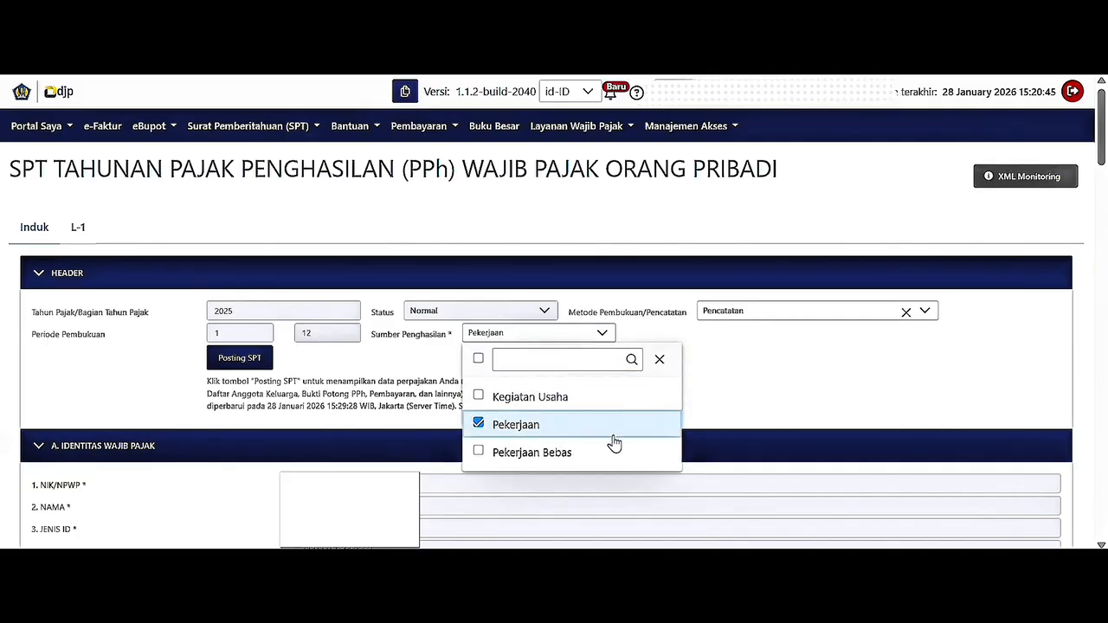
click(708, 423)
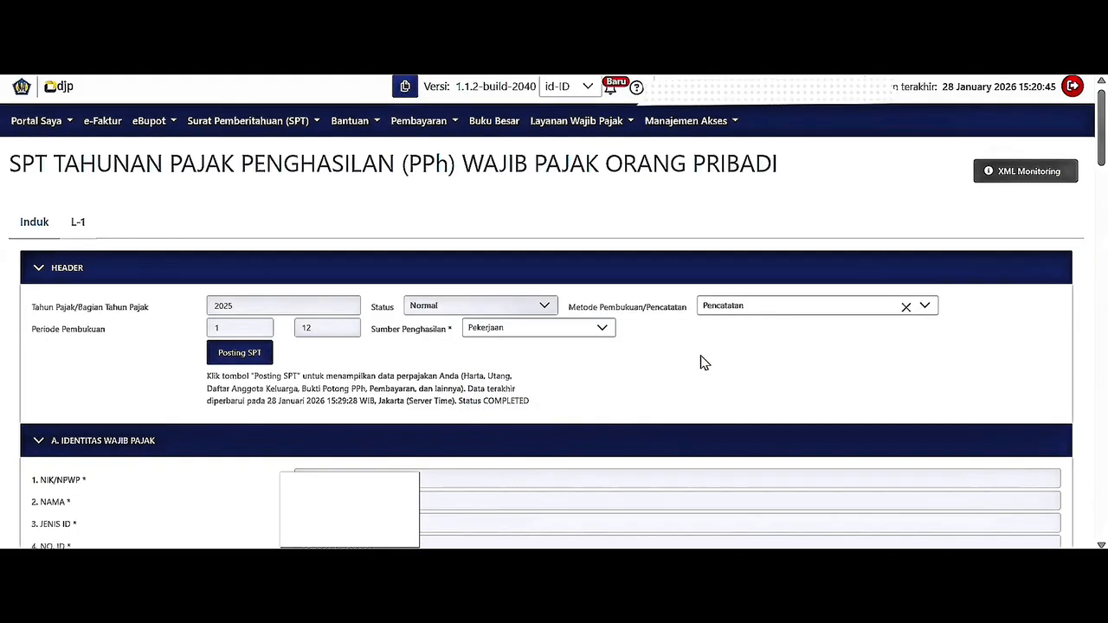
scroll(703, 368, down, 4)
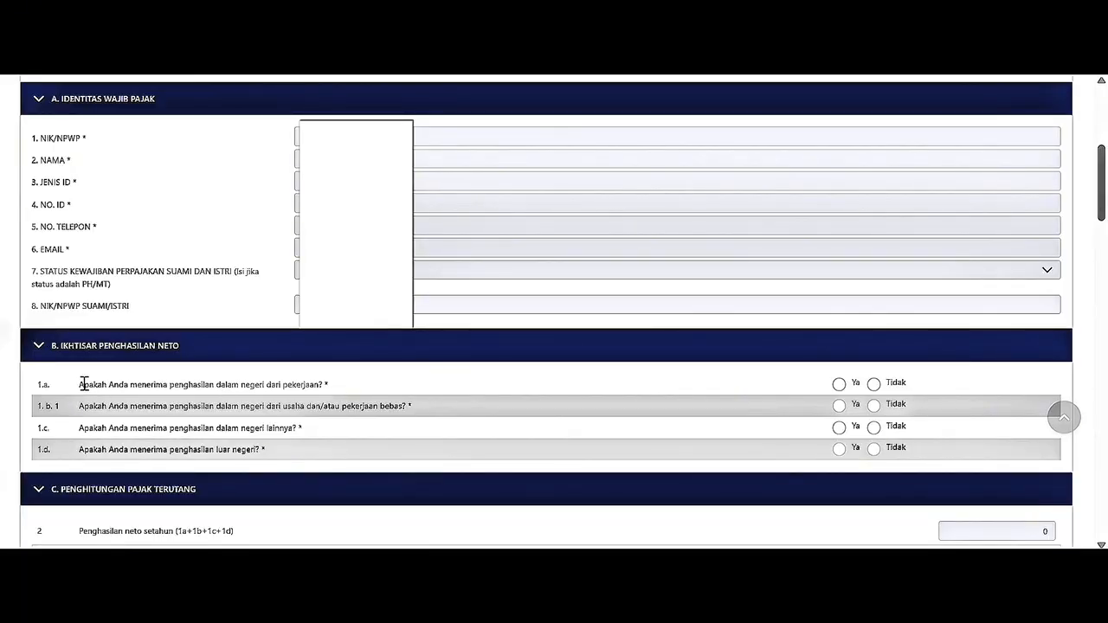
Answer Ya to question 1.a on domestic employment income (45.600.000).
drag(79, 383, 326, 395)
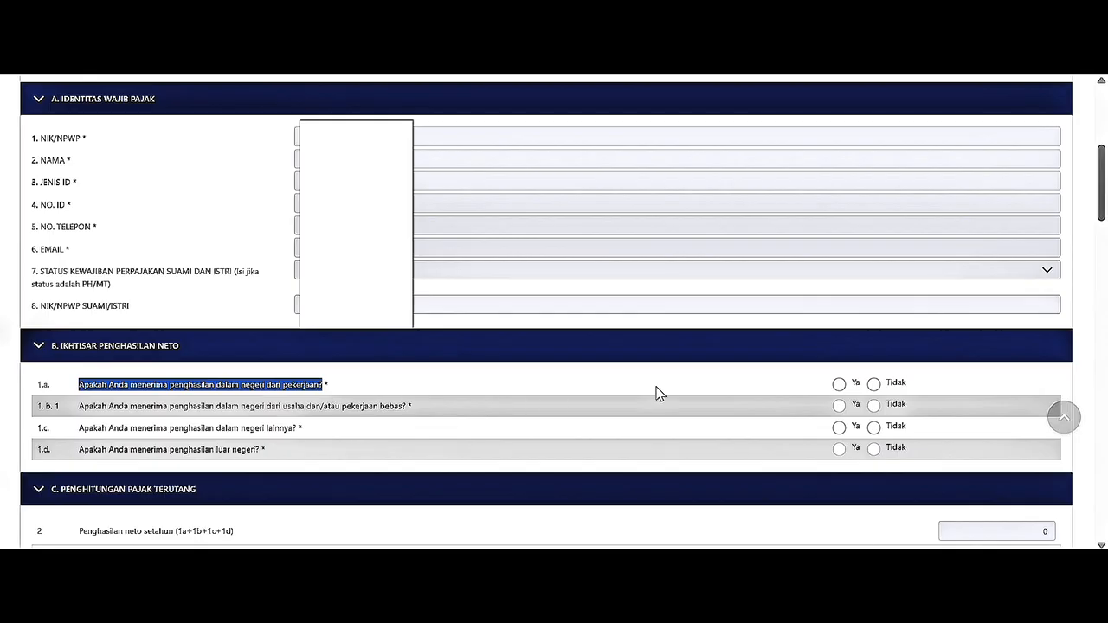
click(838, 384)
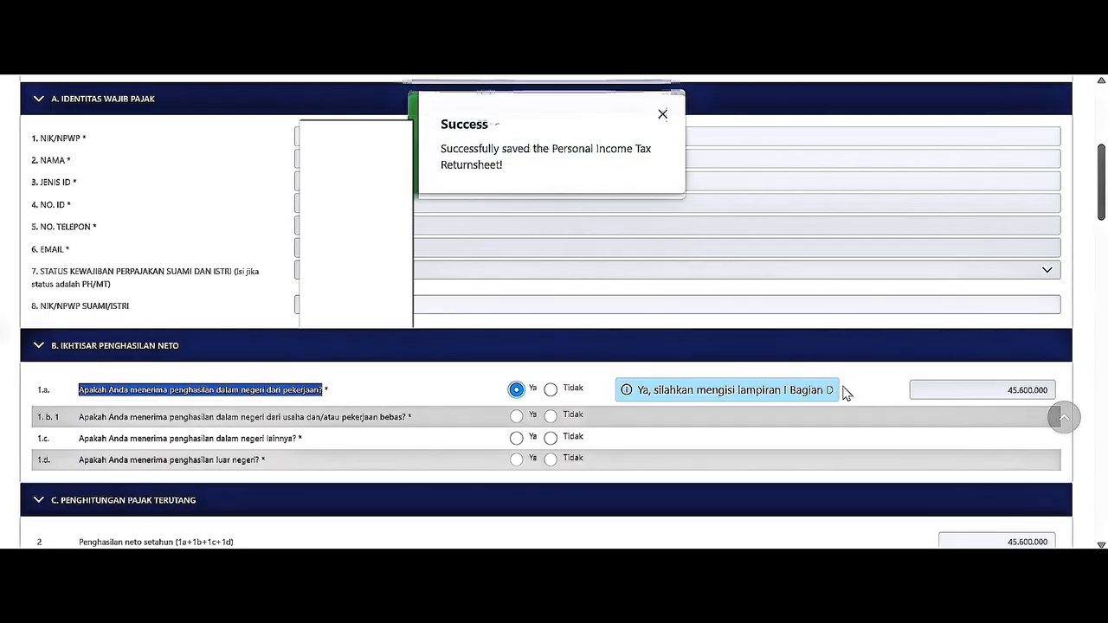
click(996, 398)
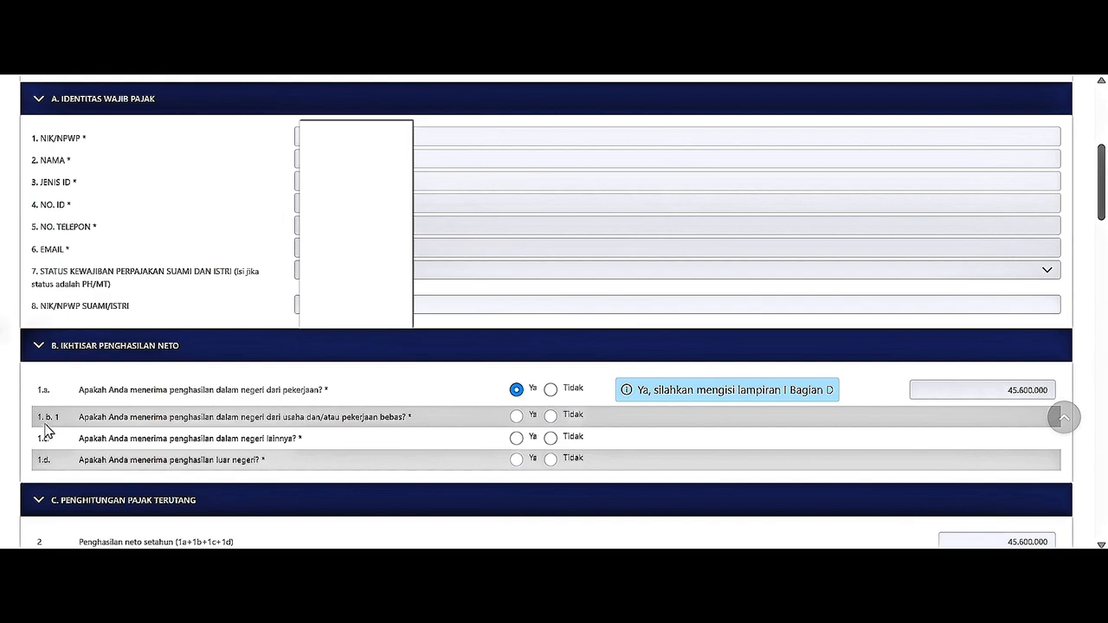
Answer Tidak to questions 1.b.1, 1.c and 1.d on business, other and foreign income.
drag(81, 417, 407, 419)
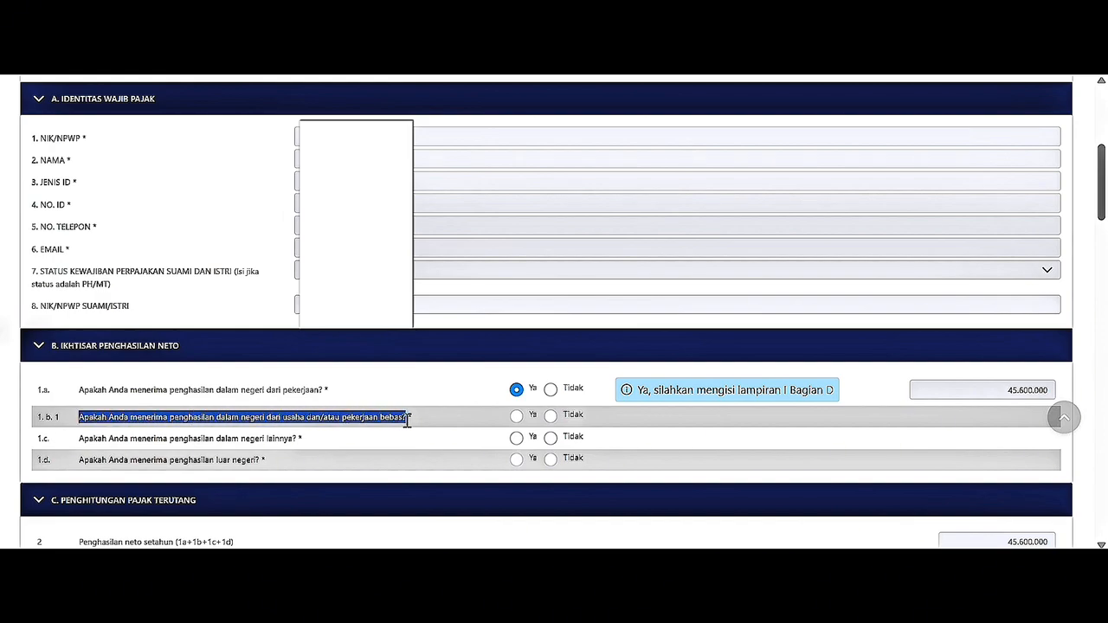
click(551, 416)
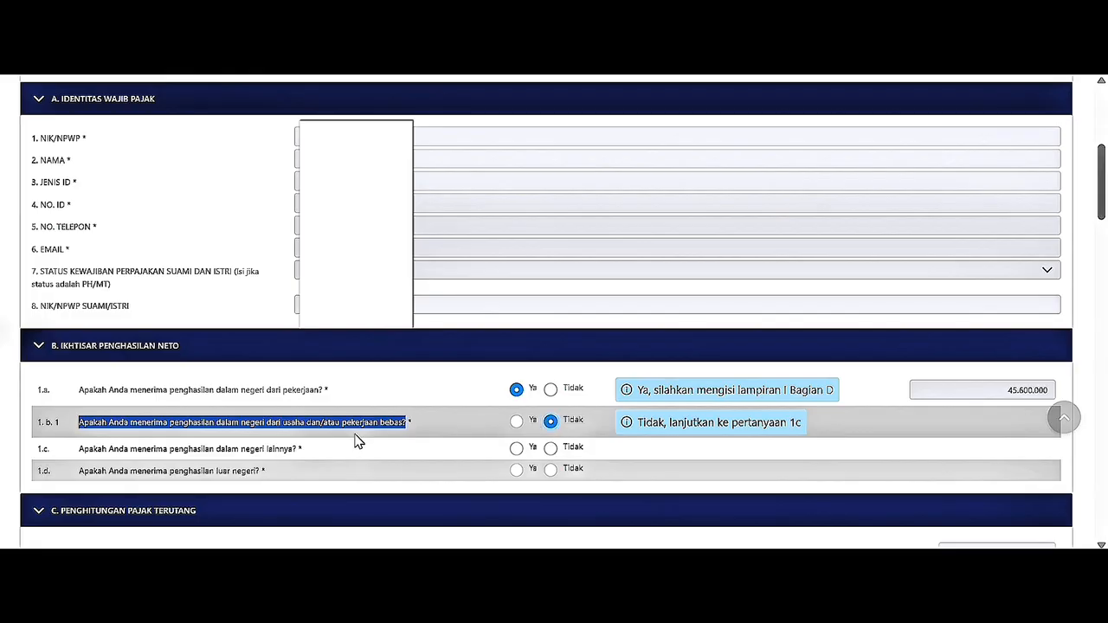
drag(78, 449, 297, 460)
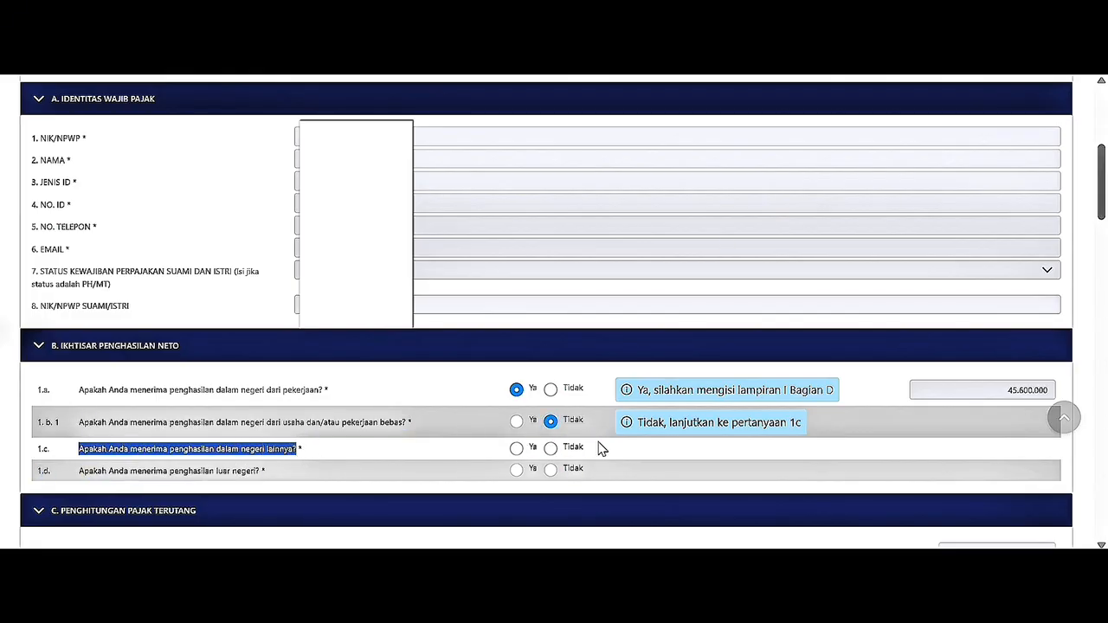
click(552, 449)
scroll(549, 450, down, 1)
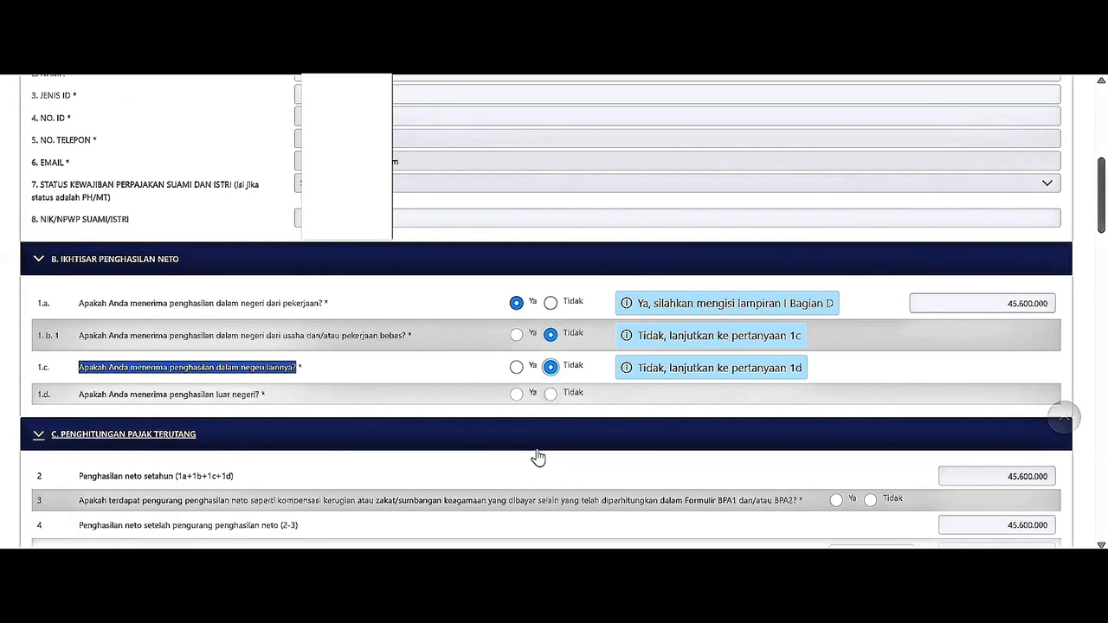
drag(80, 394, 251, 395)
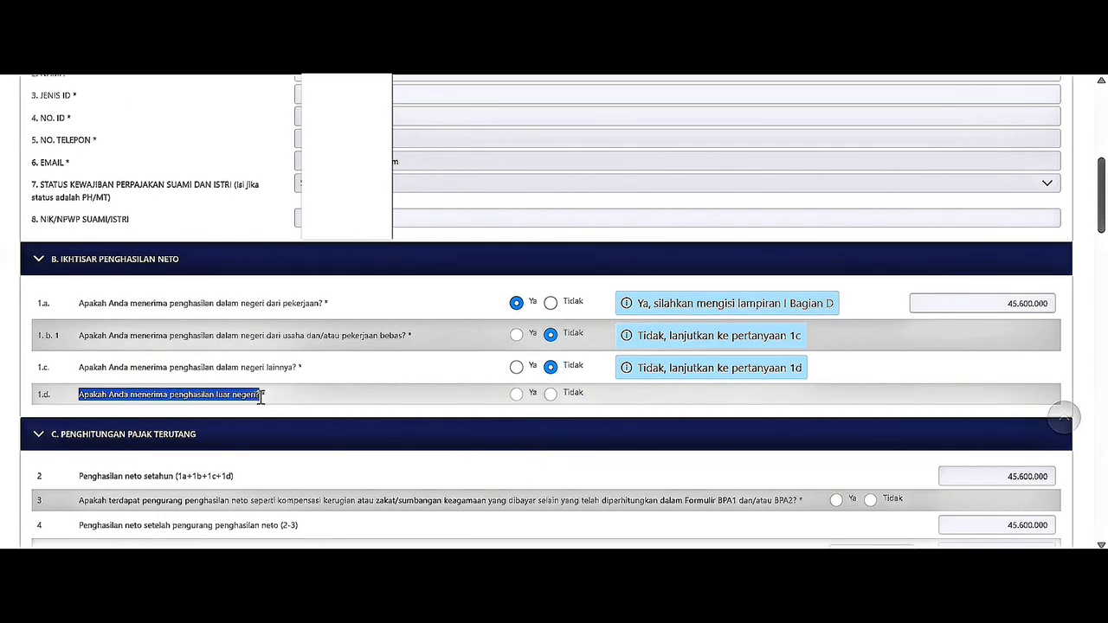
click(551, 394)
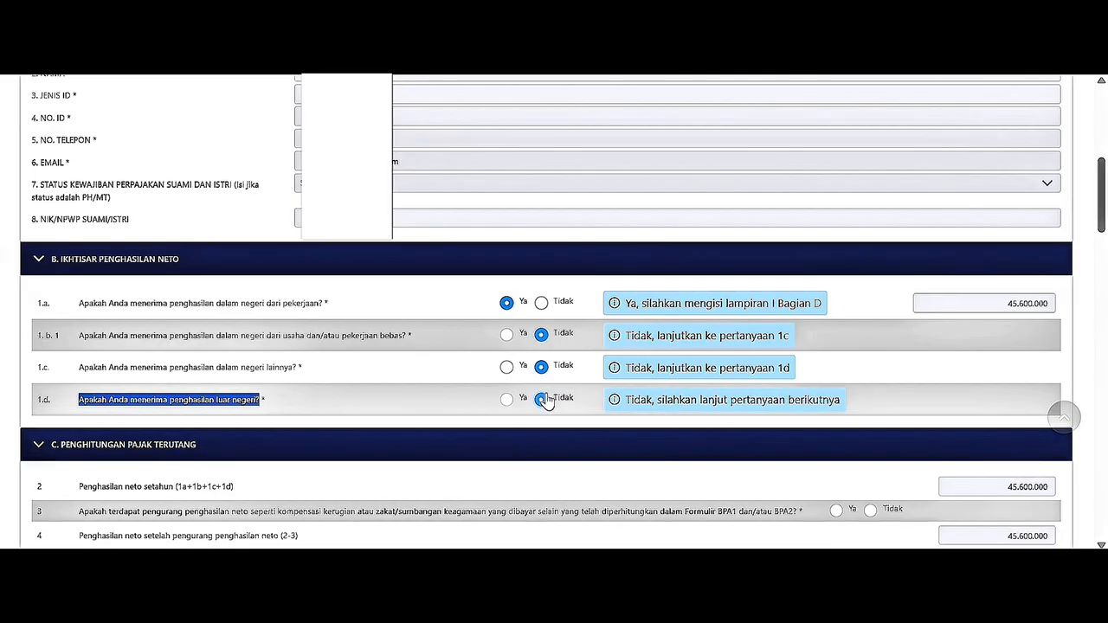
scroll(547, 400, down, 1)
click(554, 384)
scroll(554, 385, down, 2)
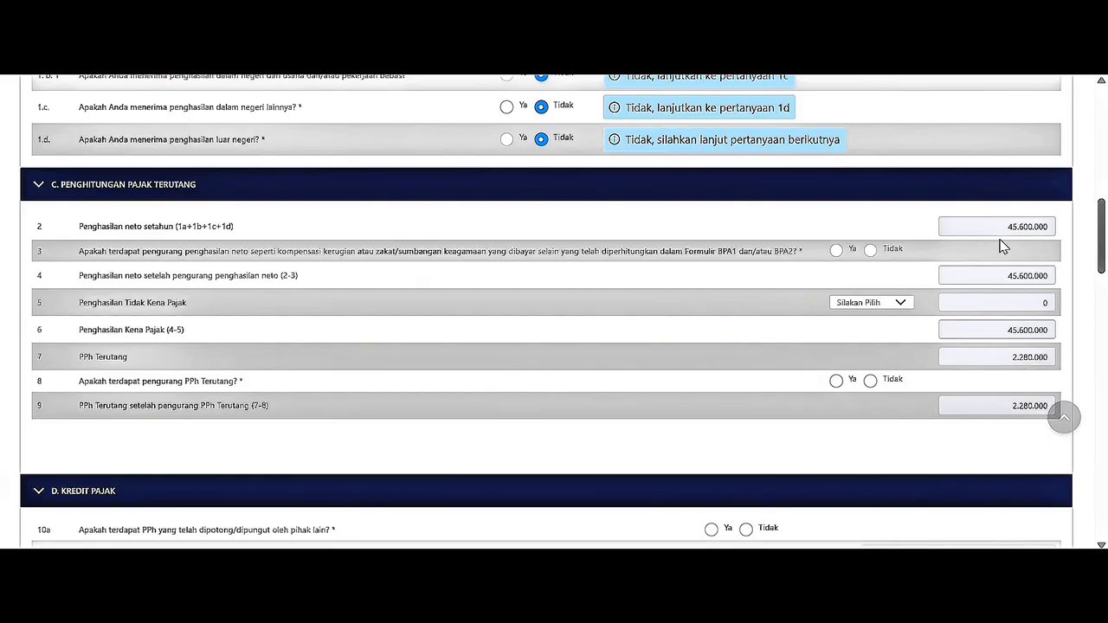
Answer Tidak to row 3, set PTKP status TK/0, and answer Tidak to row 8.
click(870, 250)
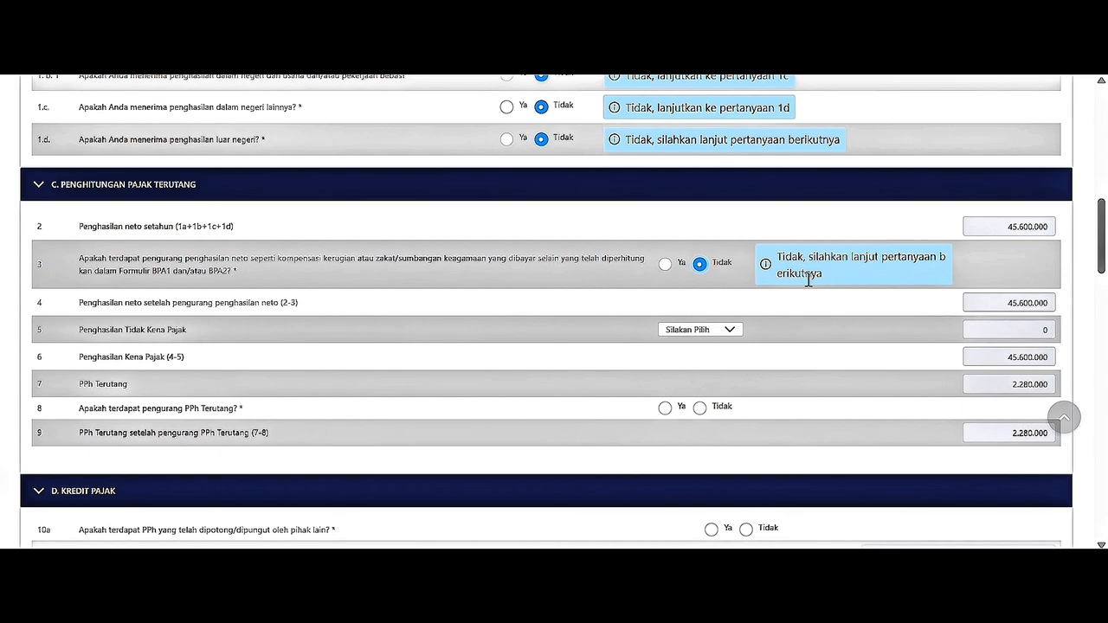
click(736, 335)
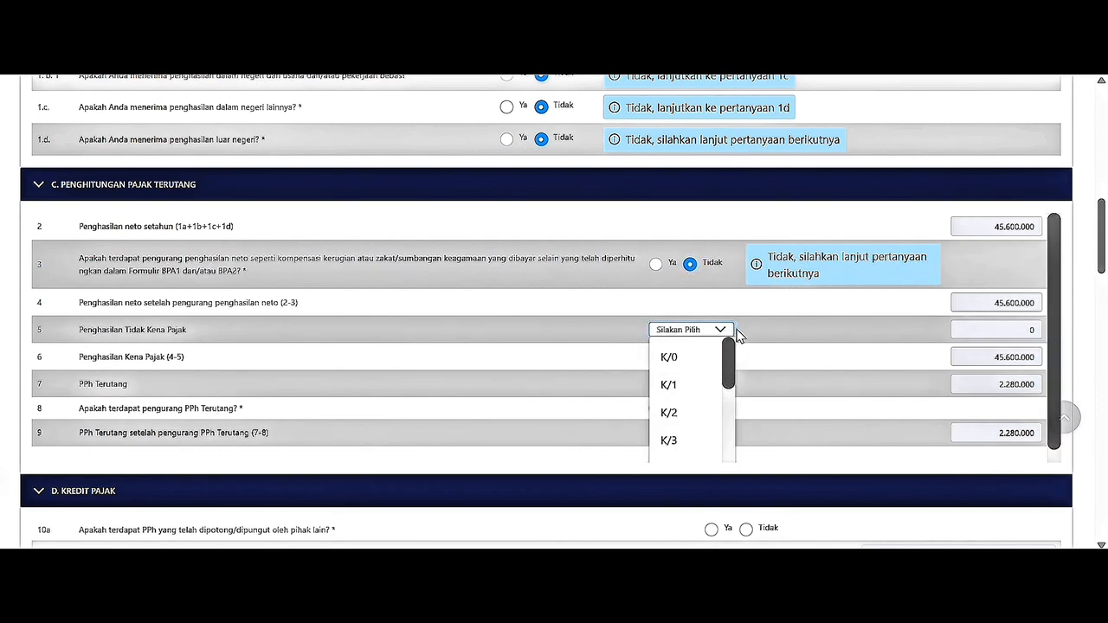
drag(730, 366, 698, 423)
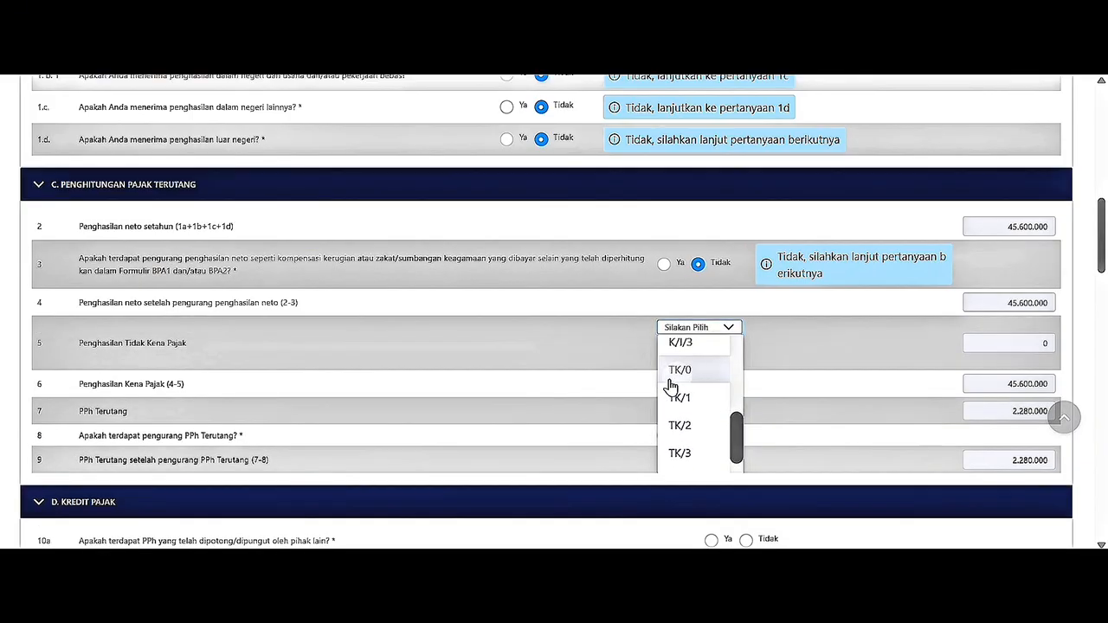
click(671, 384)
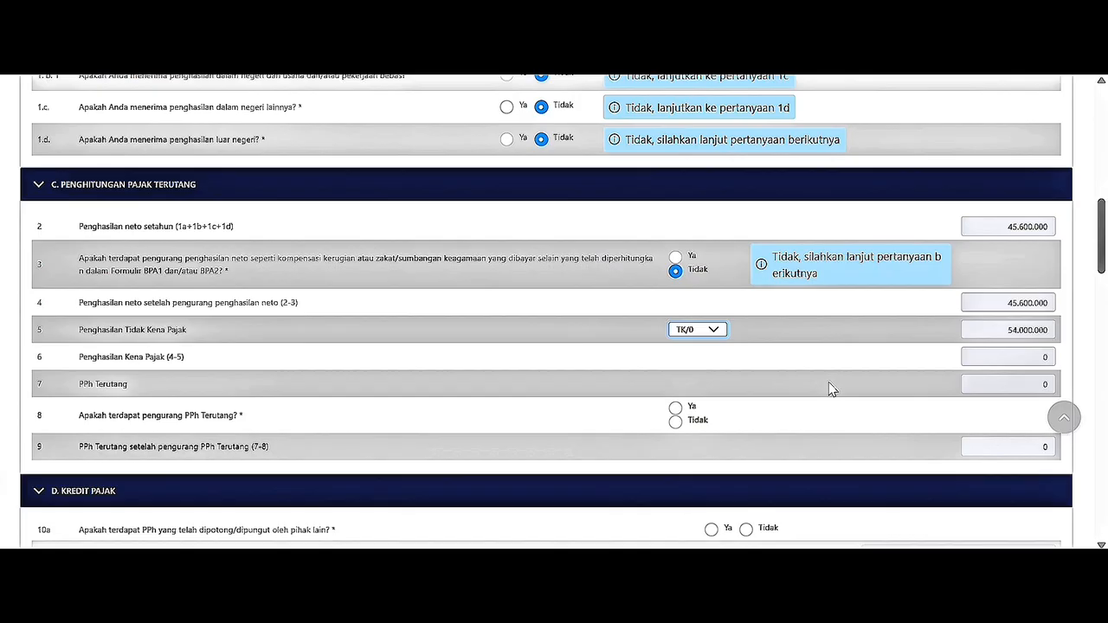
click(676, 422)
scroll(676, 424, down, 5)
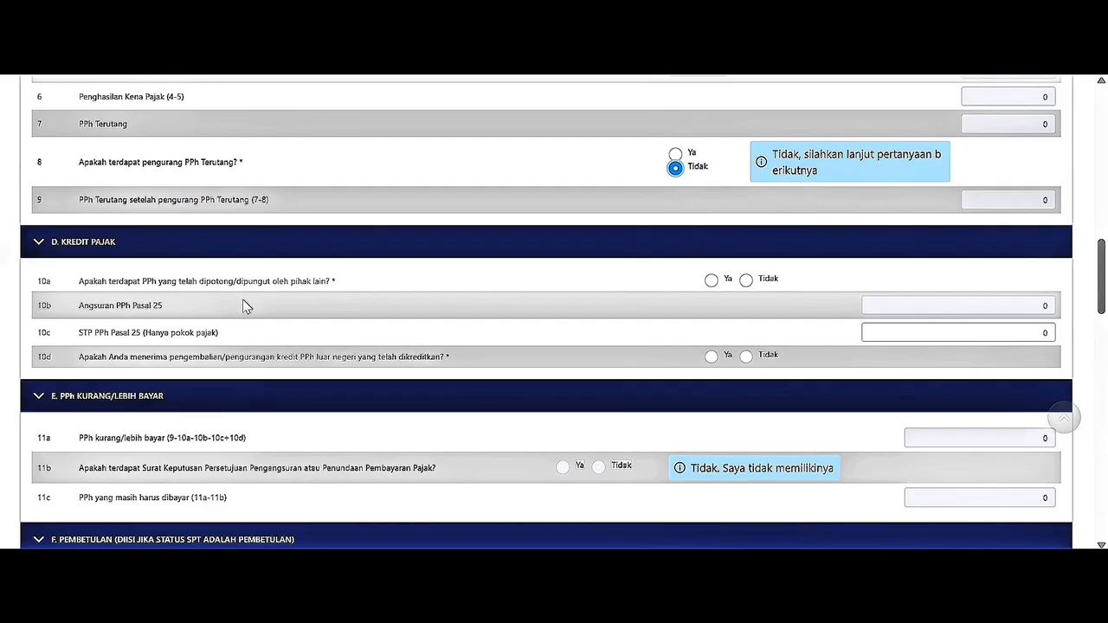
click(711, 281)
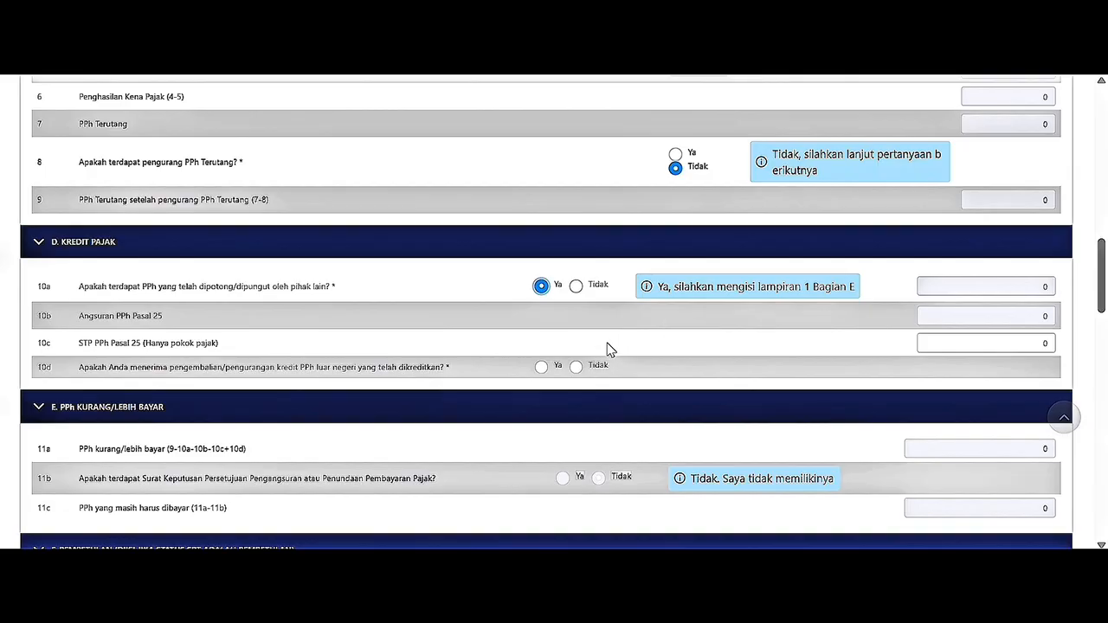
click(577, 368)
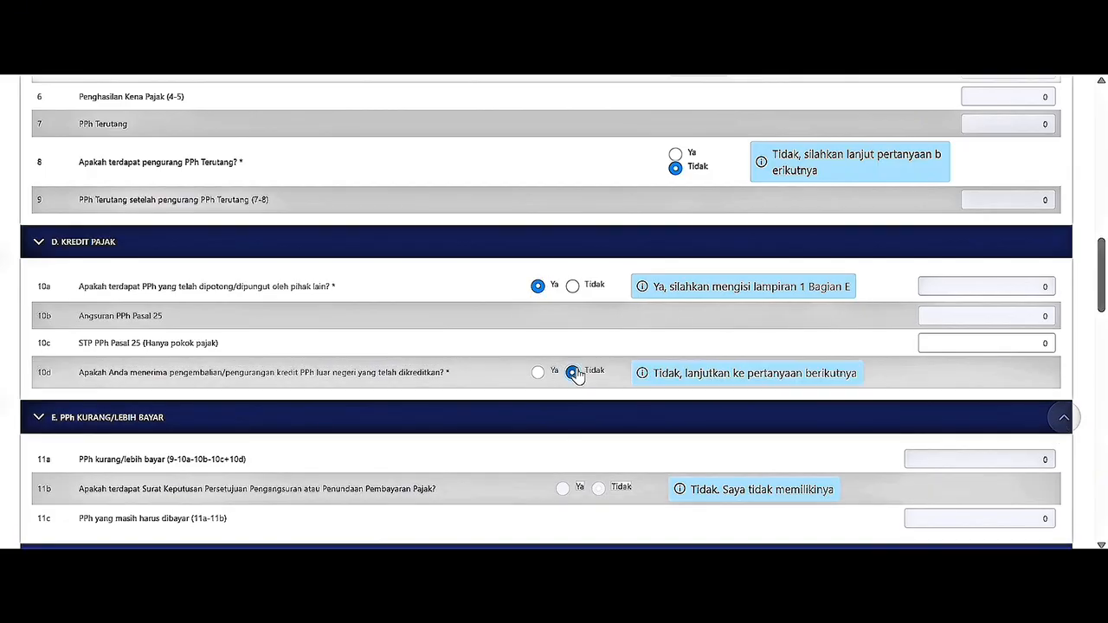
scroll(577, 374, down, 1)
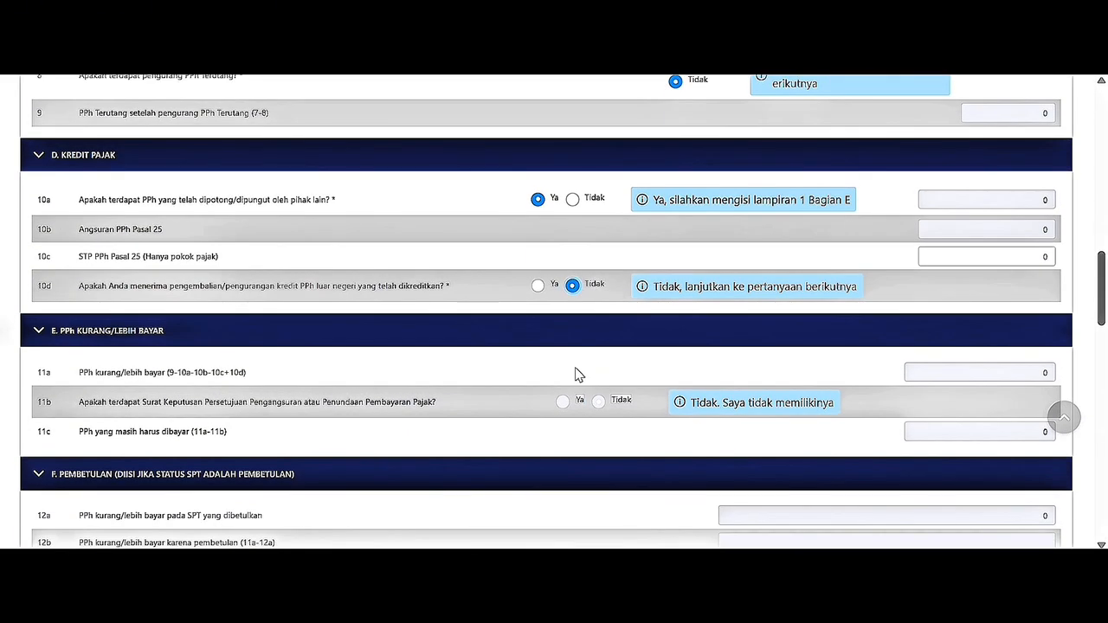
scroll(578, 374, down, 1)
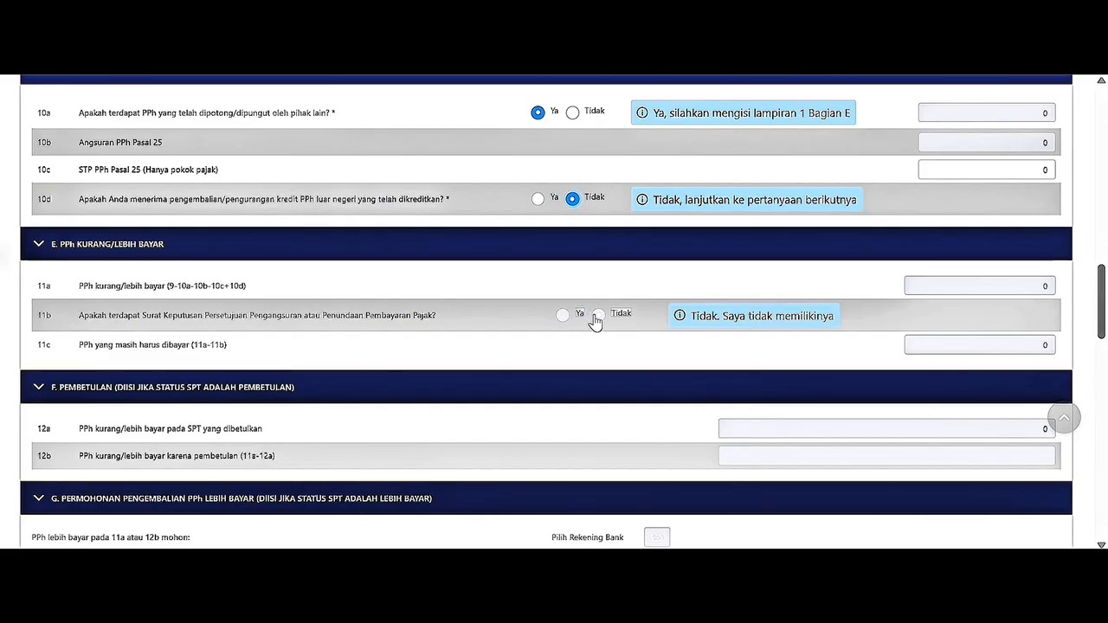
scroll(600, 324, down, 2)
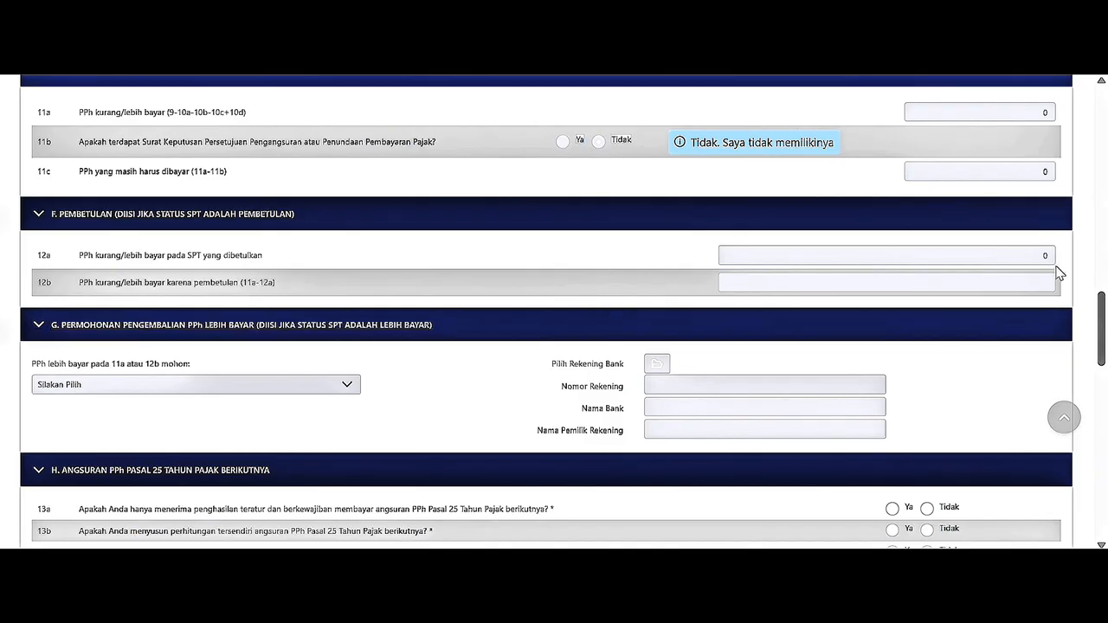
scroll(1051, 277, down, 1)
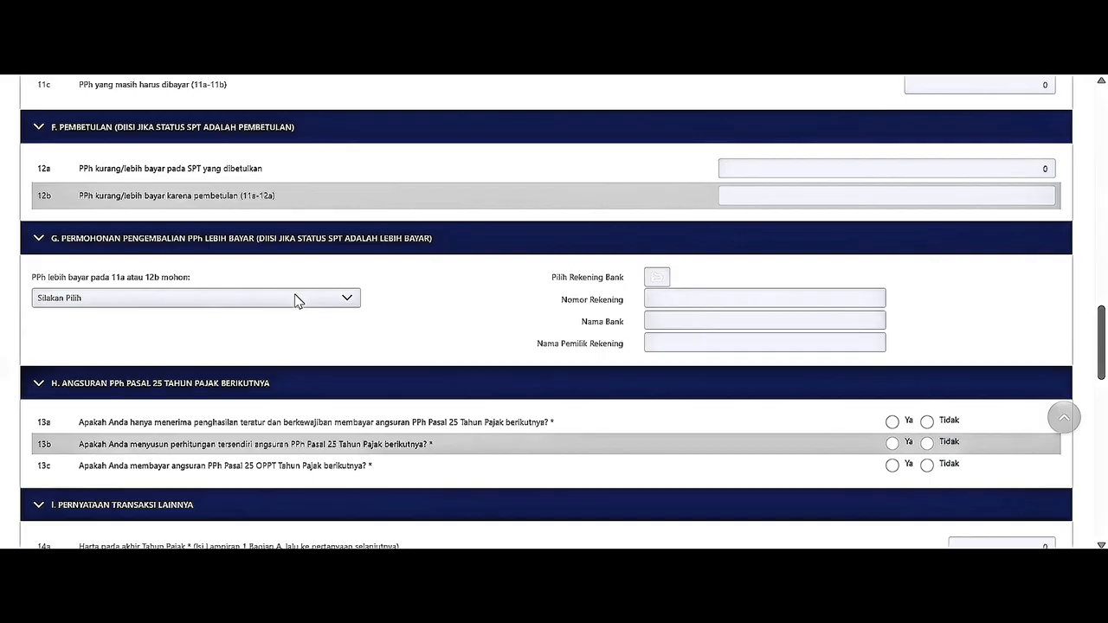
scroll(295, 300, down, 2)
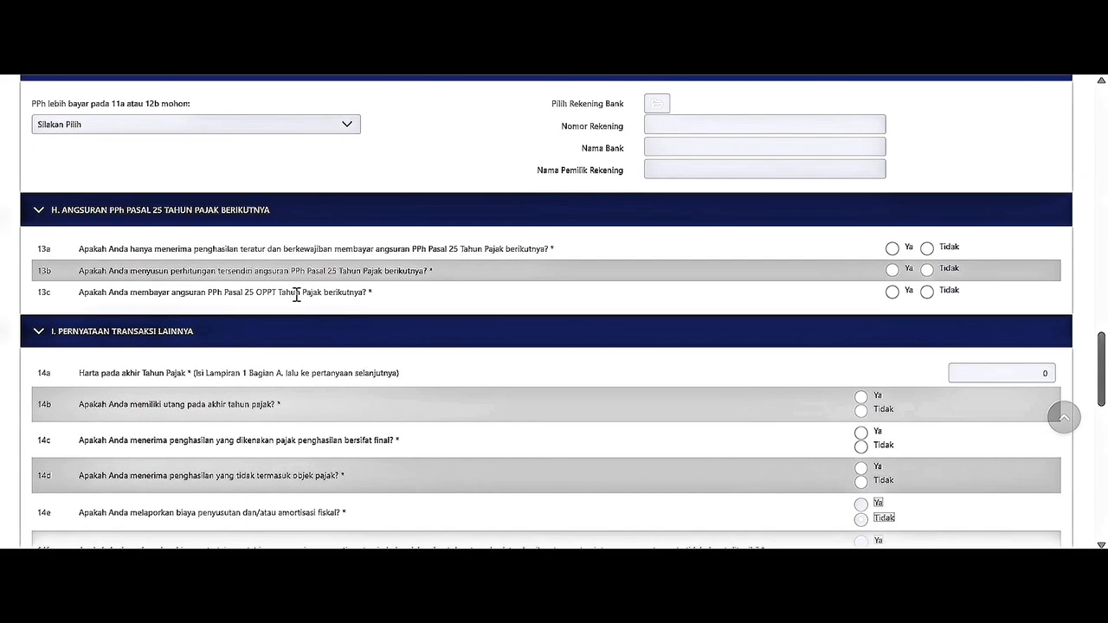
Answer Tidak to questions 13a, 13b and 13c.
click(928, 249)
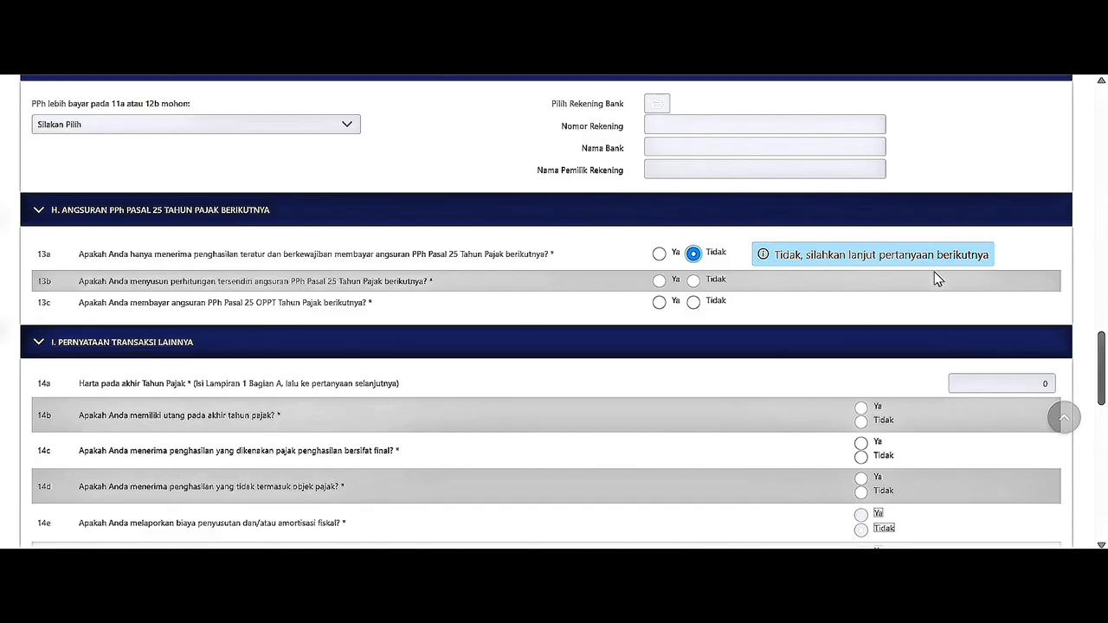
click(694, 281)
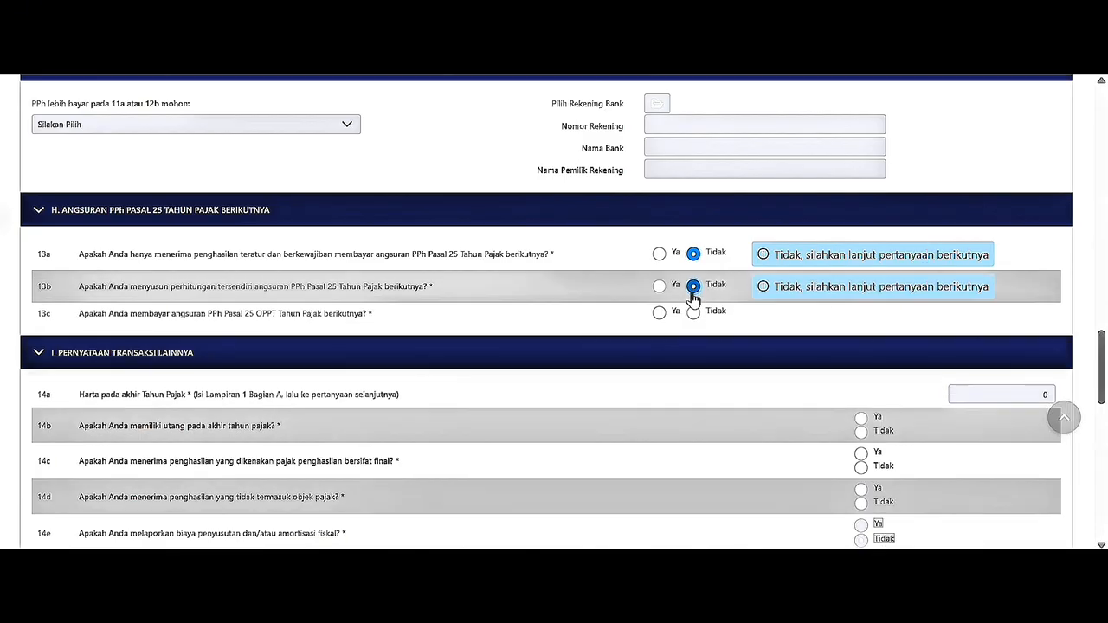
click(693, 312)
scroll(697, 316, down, 1)
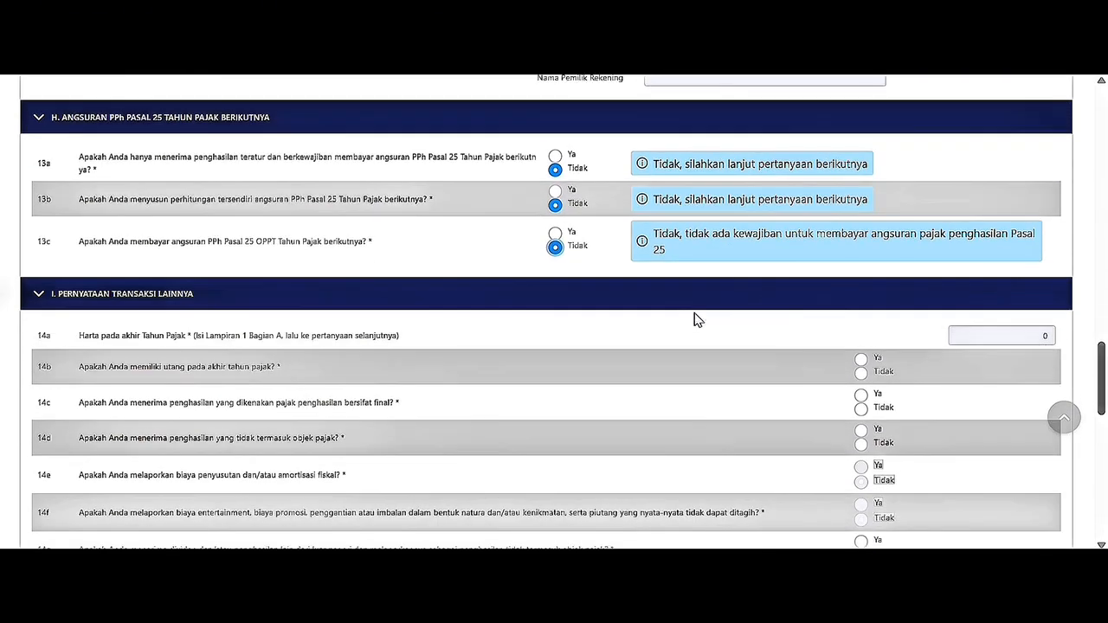
scroll(697, 320, down, 1)
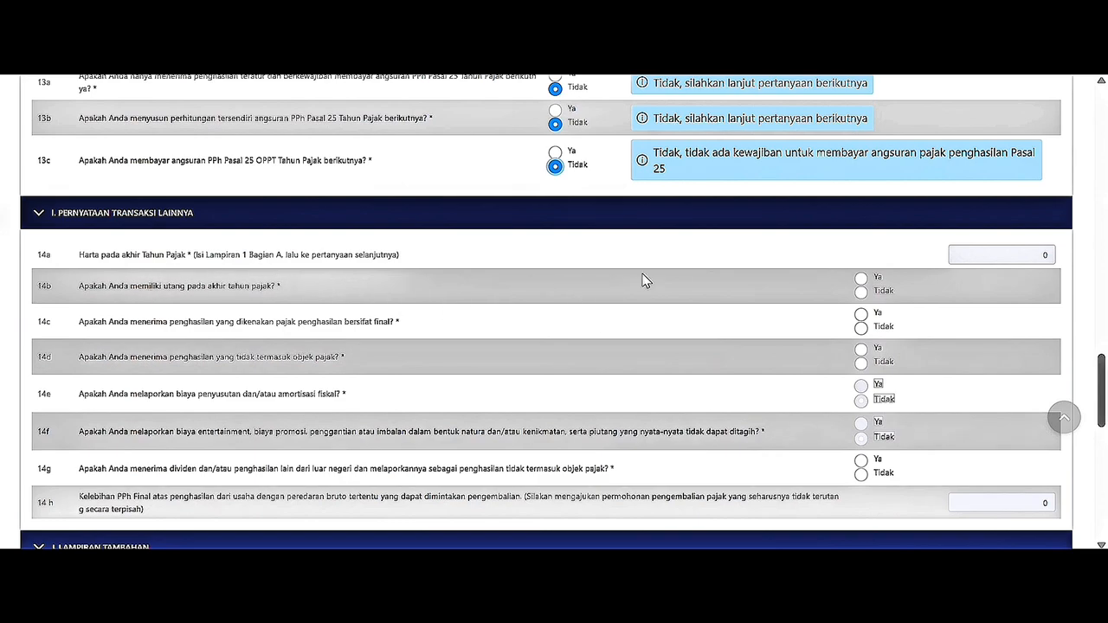
Answer Ya to 14b on year-end debts and Tidak to 14c, 14d and 14g.
click(862, 282)
scroll(816, 298, down, 1)
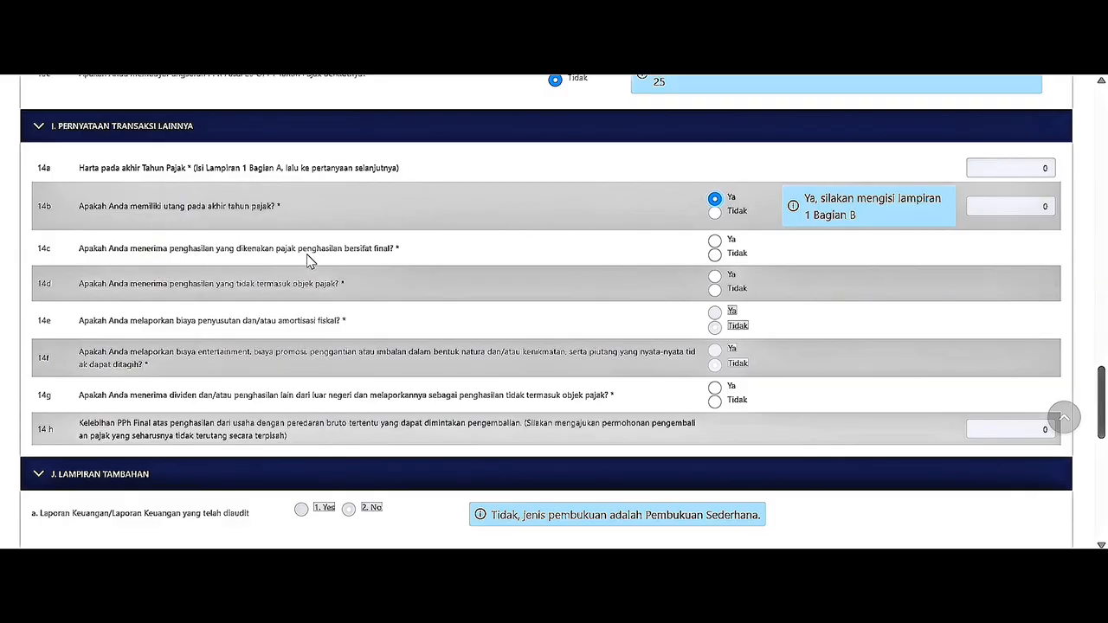
click(715, 254)
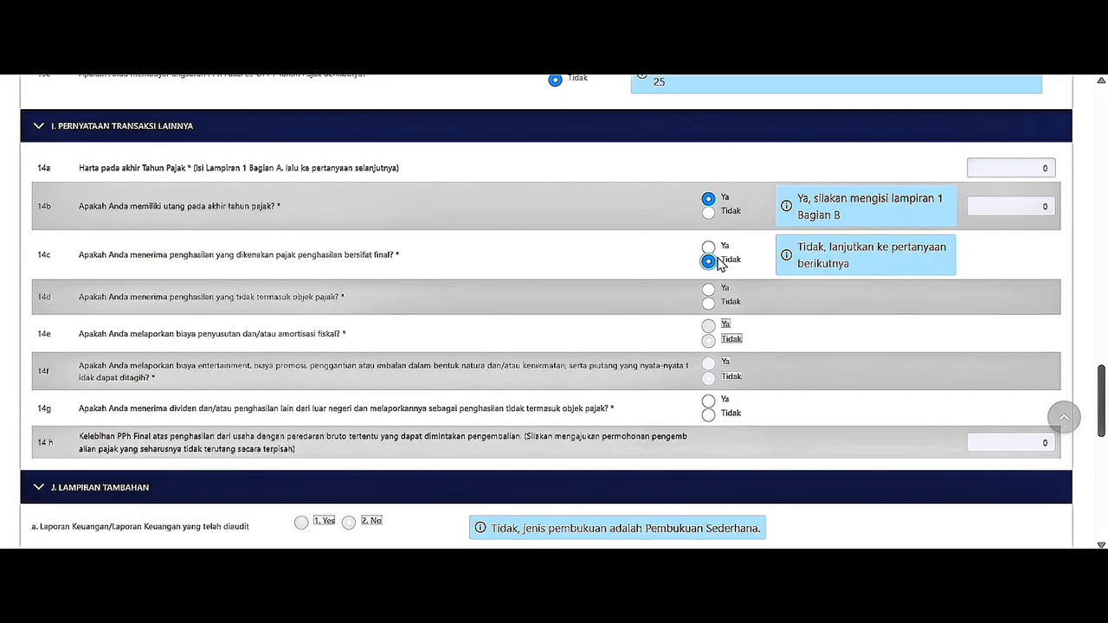
click(710, 306)
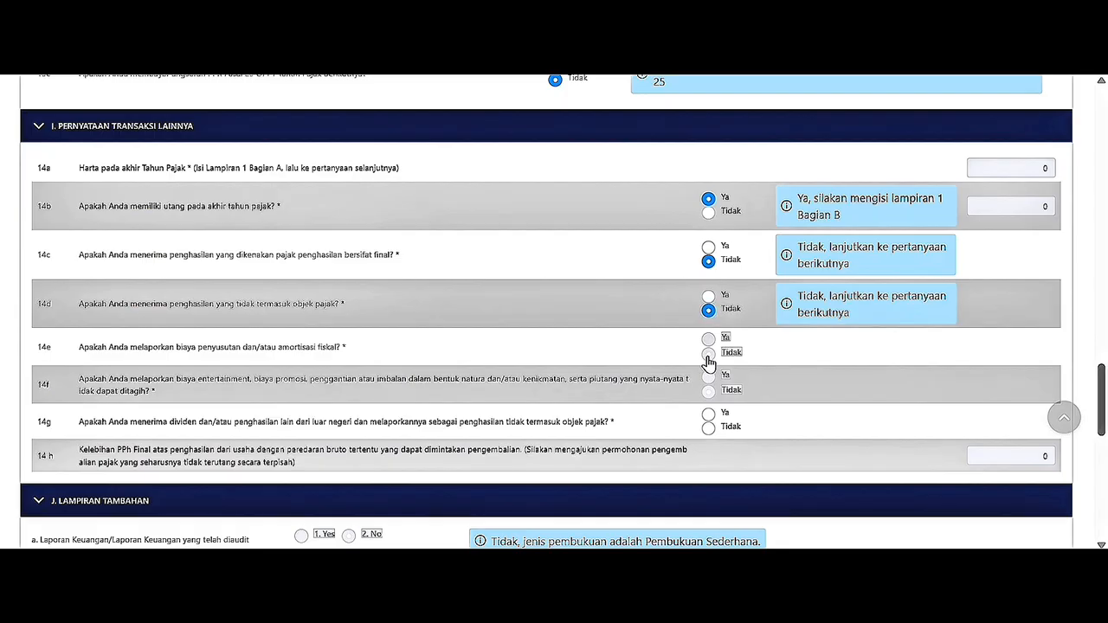
scroll(708, 360, down, 1)
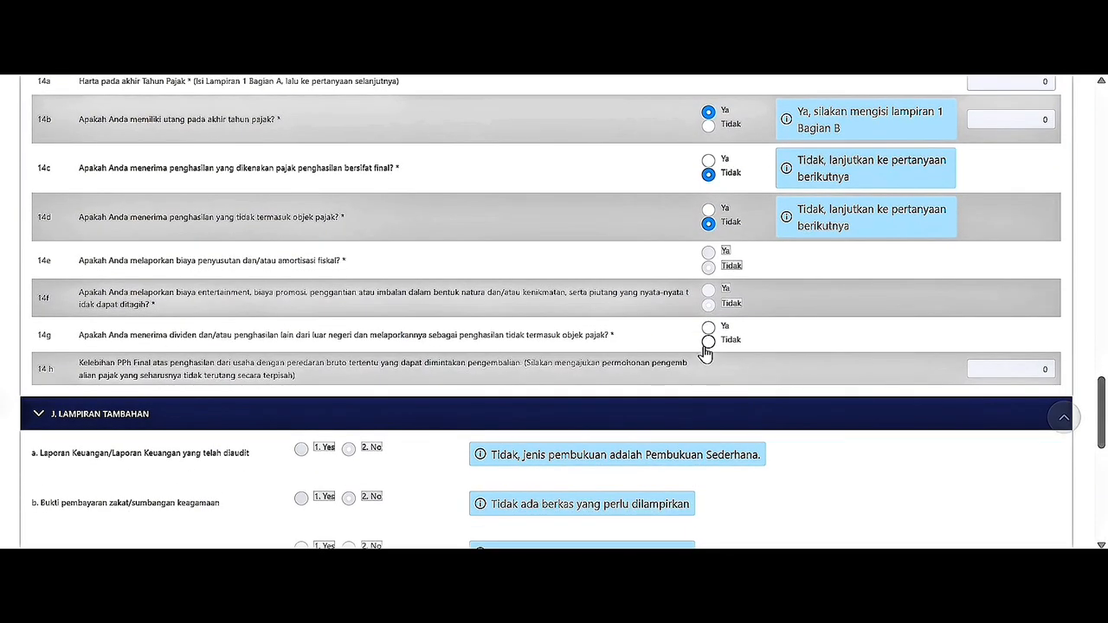
click(708, 343)
scroll(708, 352, down, 1)
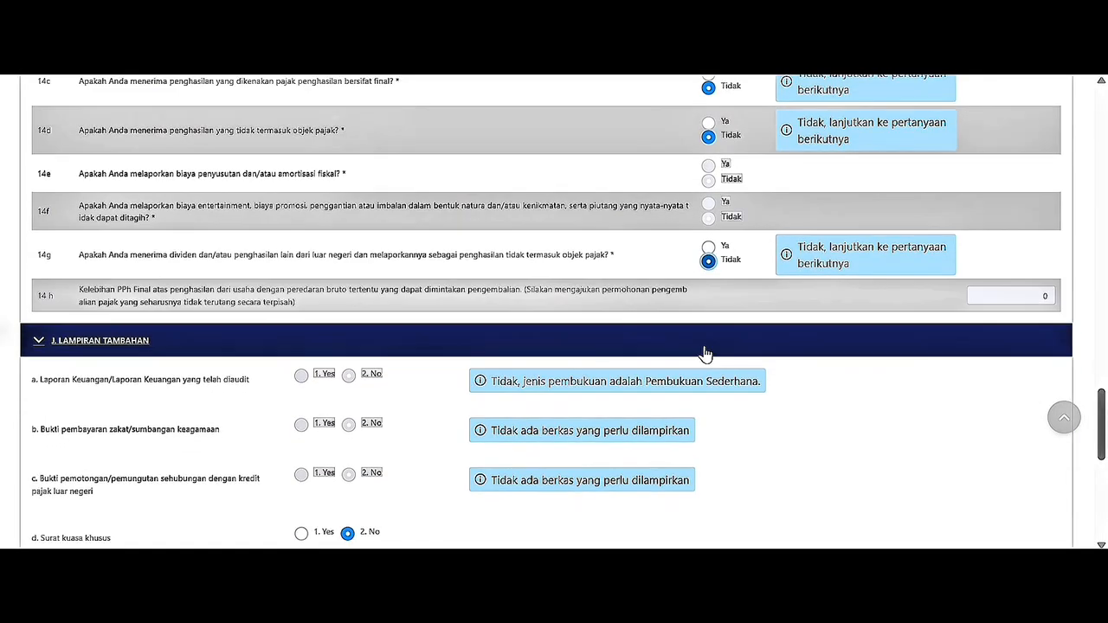
scroll(708, 353, down, 1)
scroll(708, 353, down, 4)
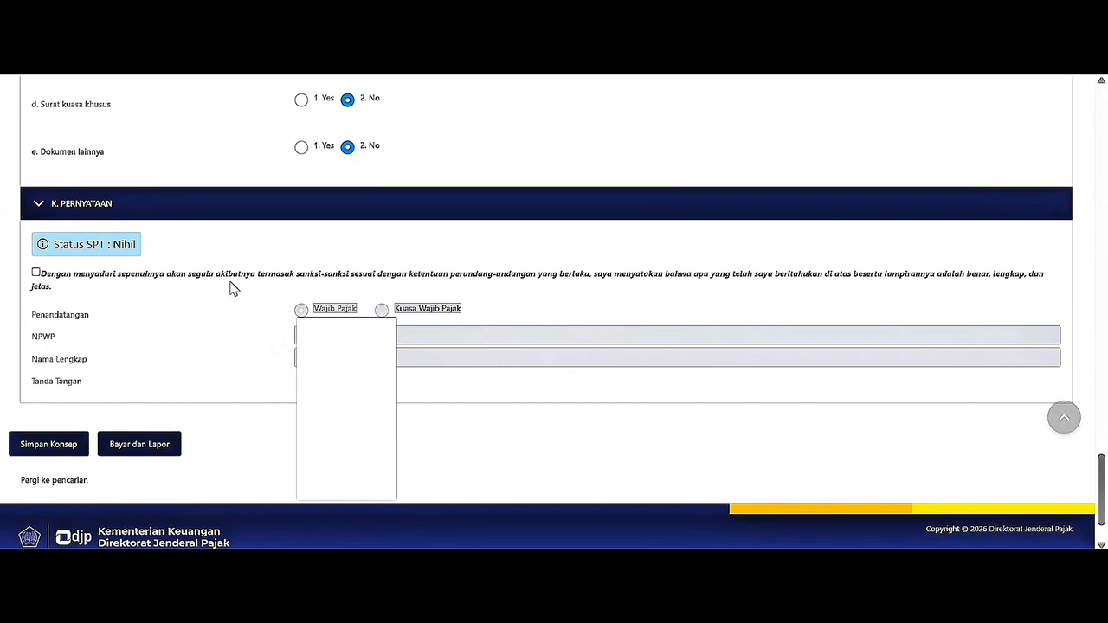
Save the return with Simpan Konsep and return to the top of the form.
click(26, 445)
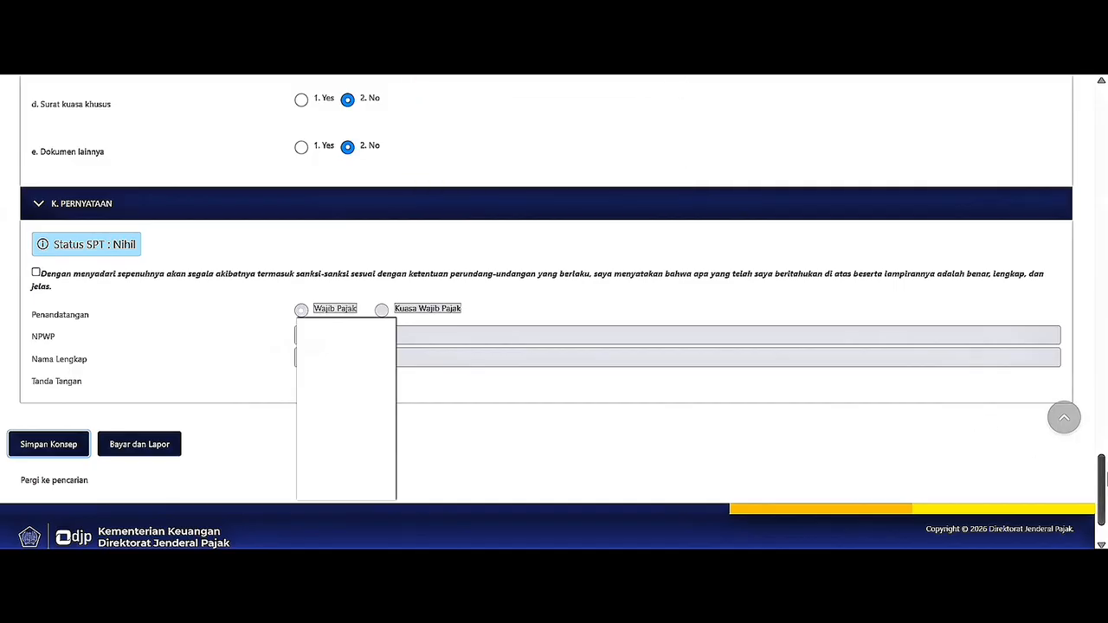
scroll(955, 413, up, 1)
drag(1104, 459, 1101, 92)
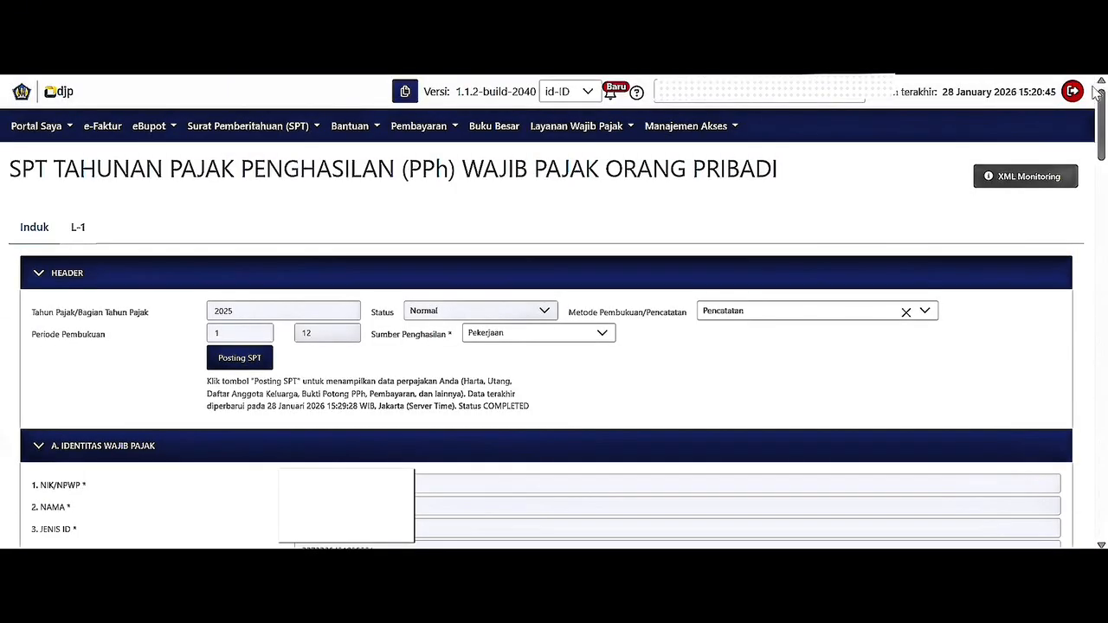
Switch to the L-1 attachment and scroll to the 1. KAS DAN SETARA KAS table.
click(75, 231)
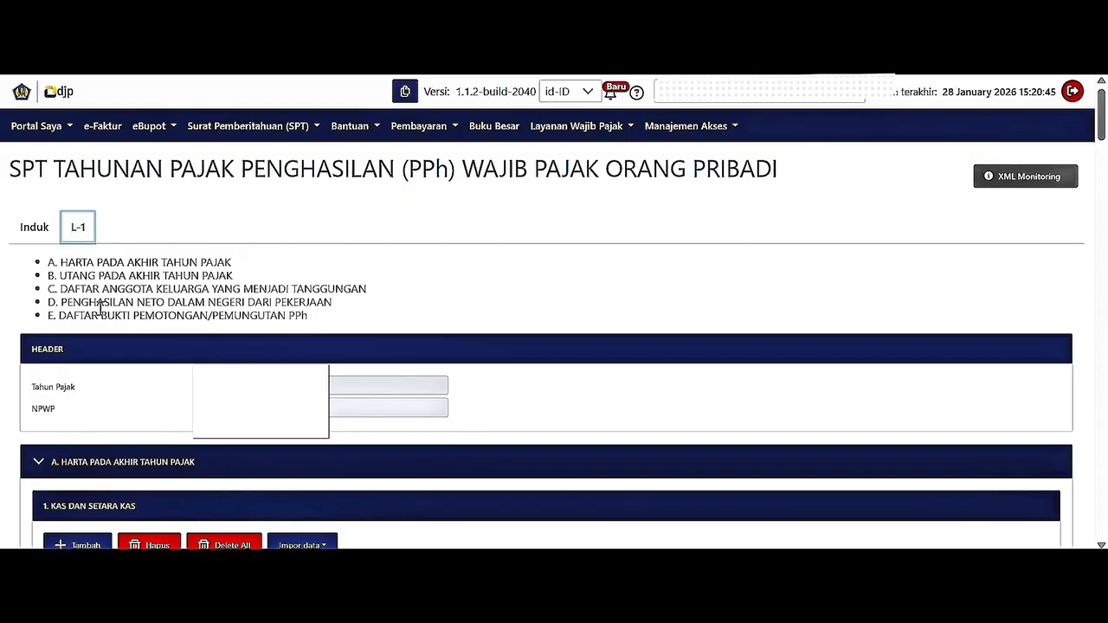
scroll(79, 416, down, 2)
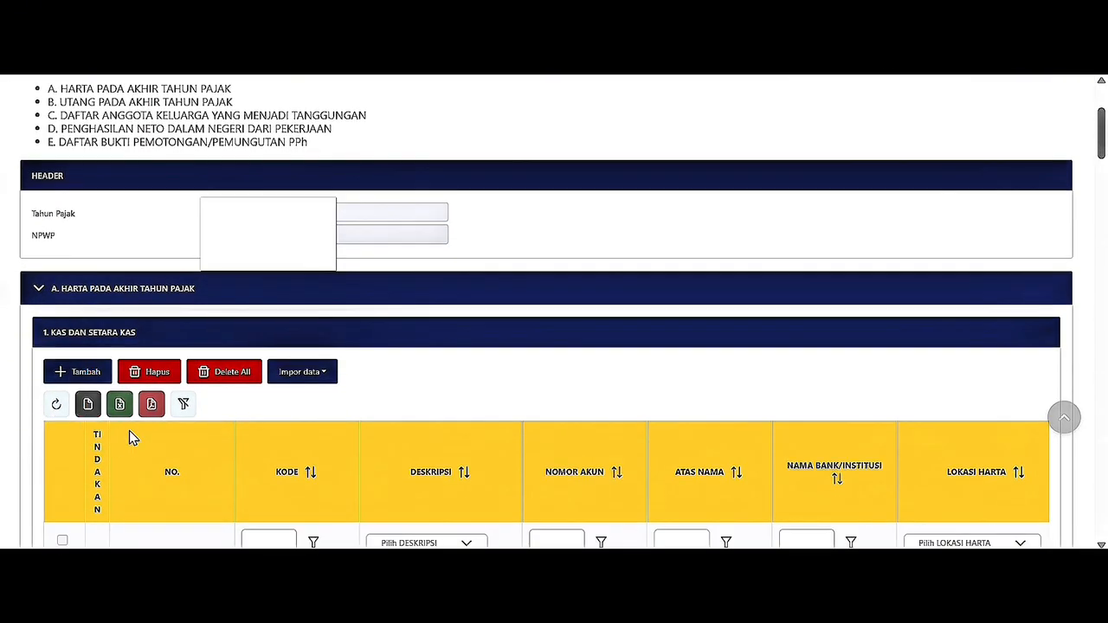
drag(45, 338, 135, 338)
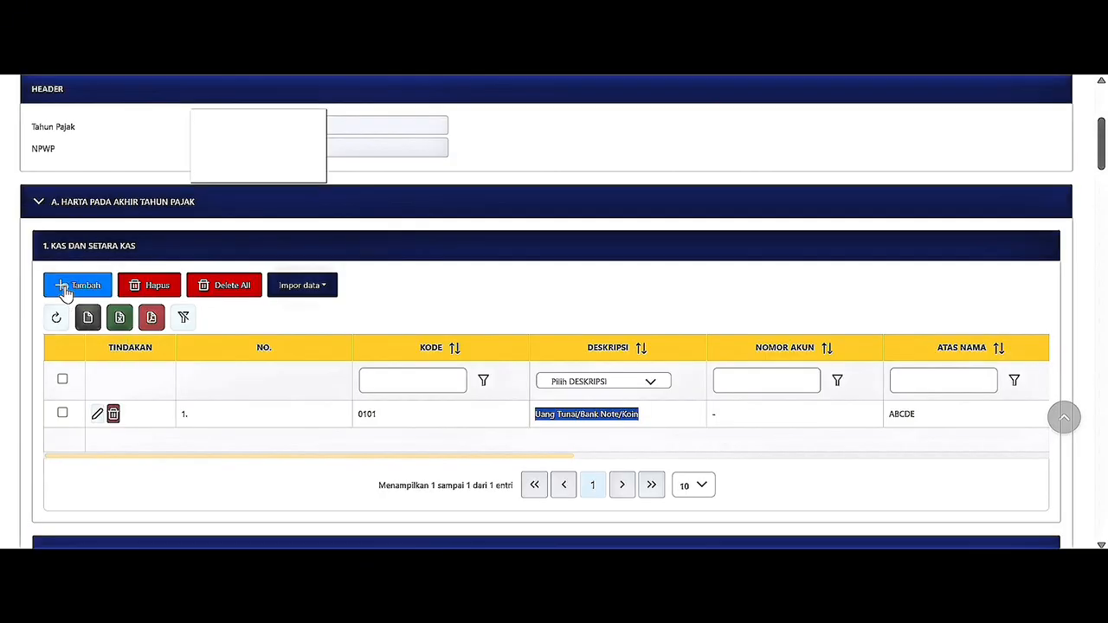
Add a Tabungan cash entry, entering the account number, account holder name and bank MANDIRI.
click(65, 290)
click(597, 239)
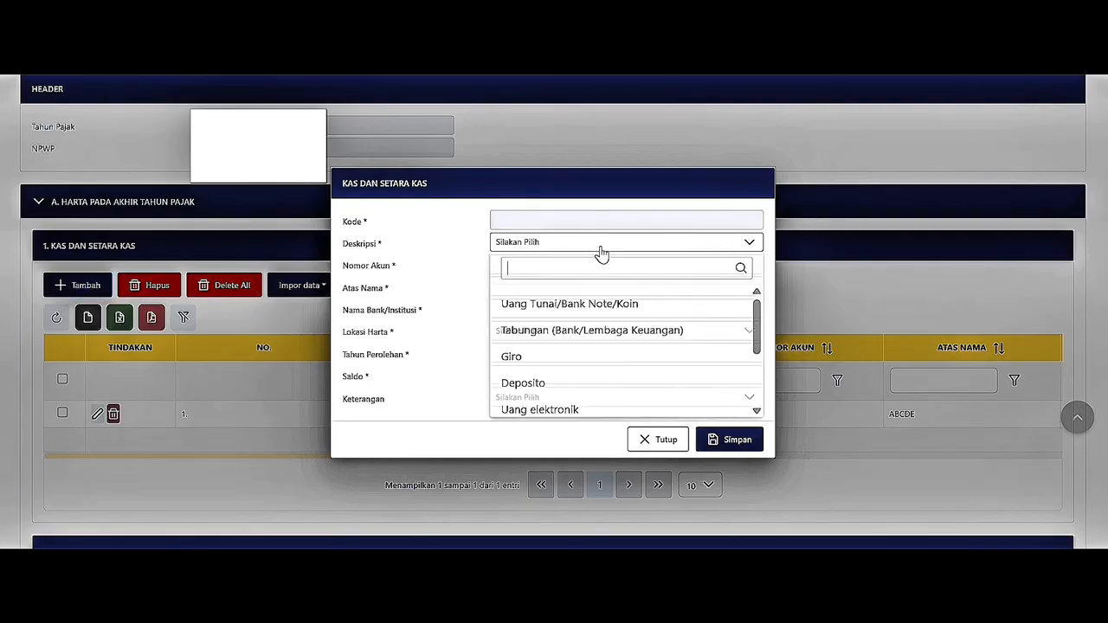
click(597, 334)
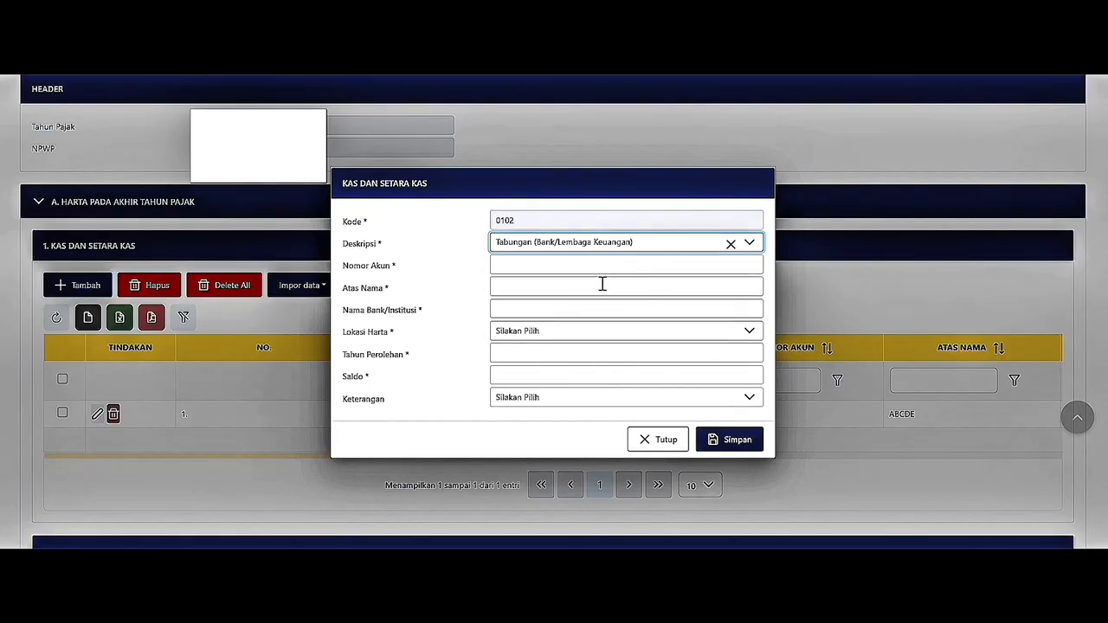
click(606, 266)
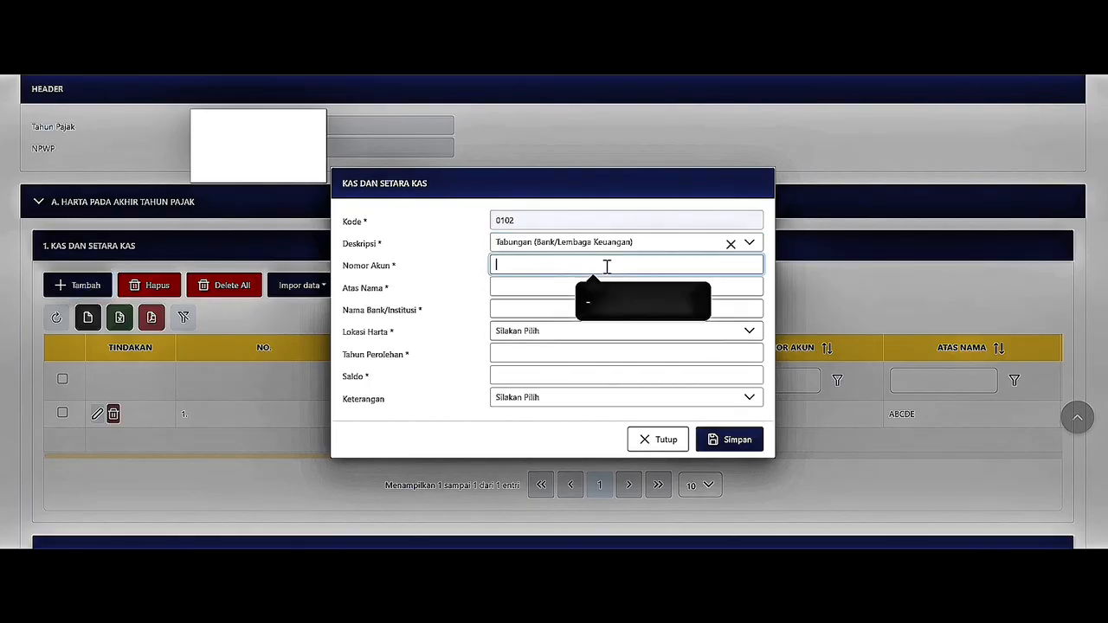
text(123456)
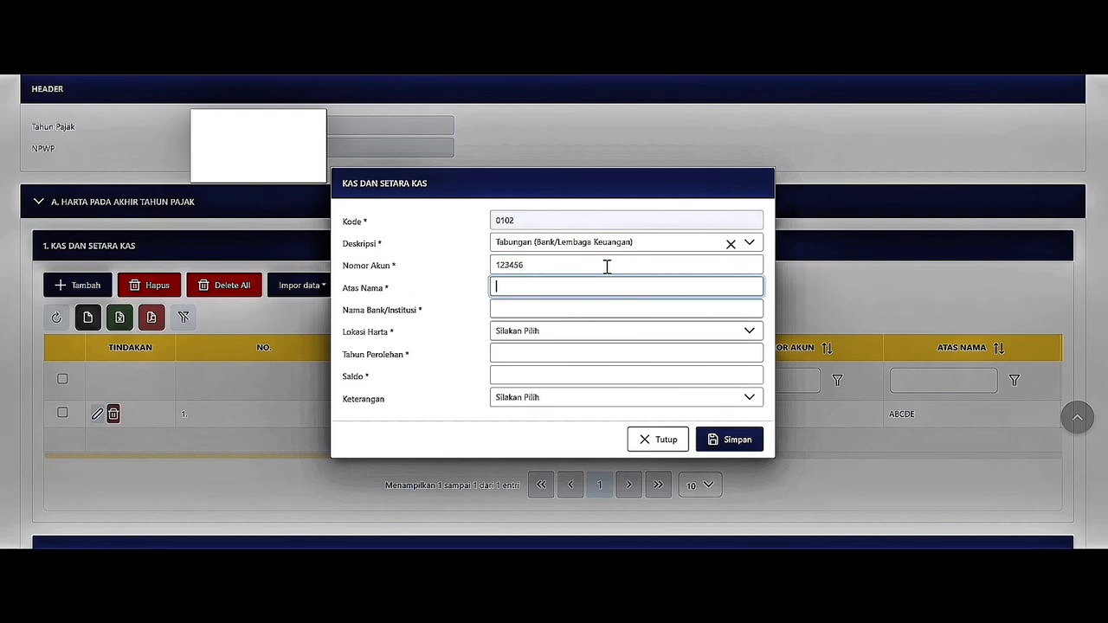
text(ABCDEF)
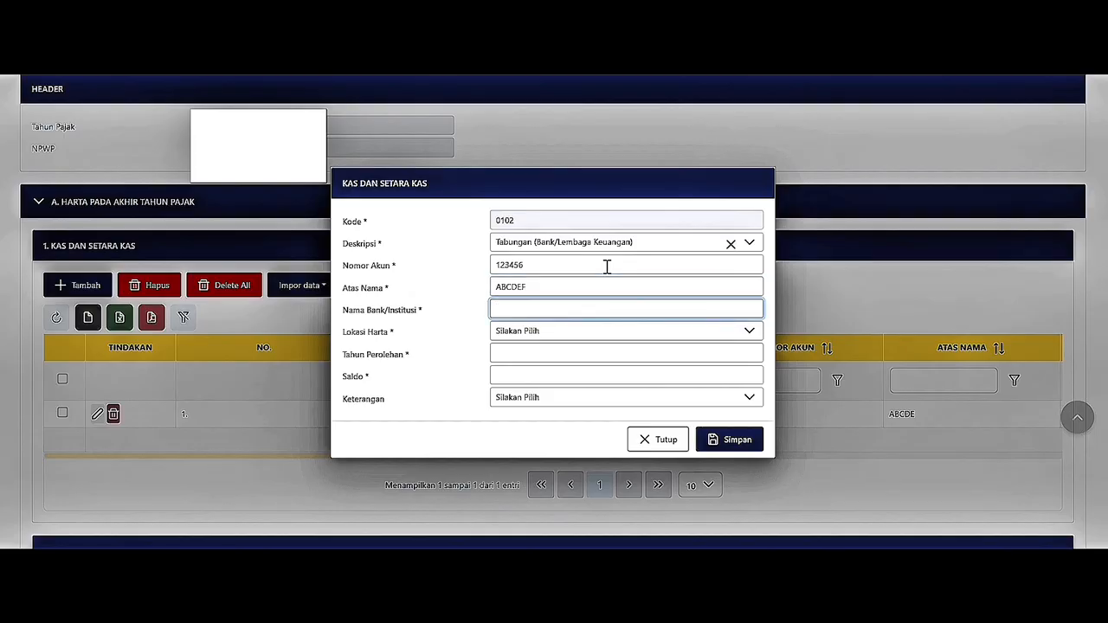
text(MANDIRI)
Set location Indonesia, acquisition year 2025 and balance 20.000.000, then save the entry.
key(Tab)
key(i)
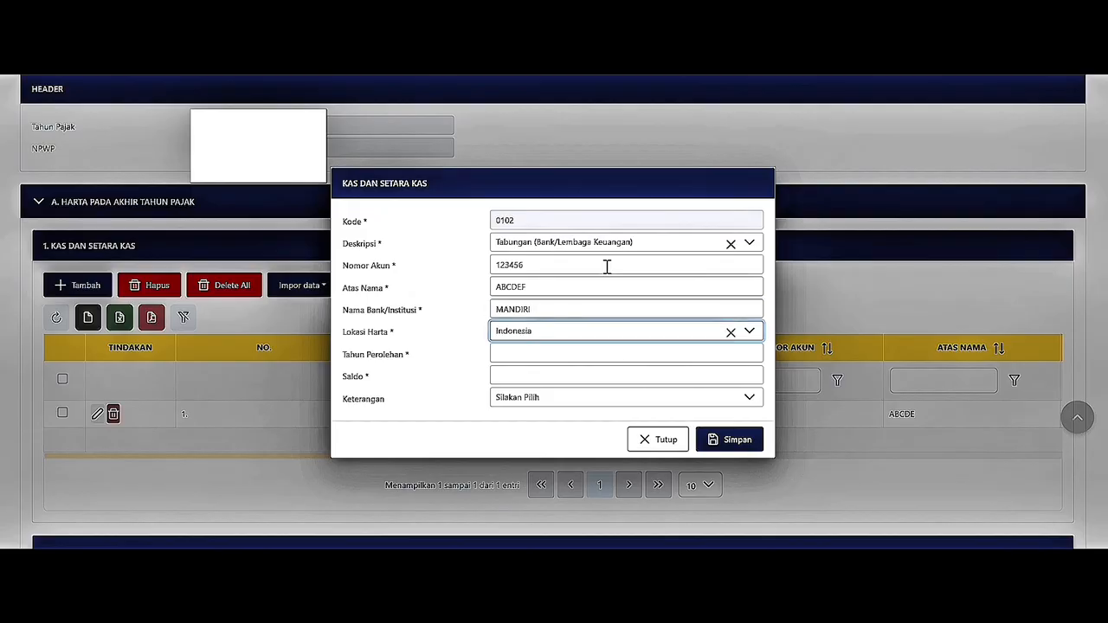
key(Tab)
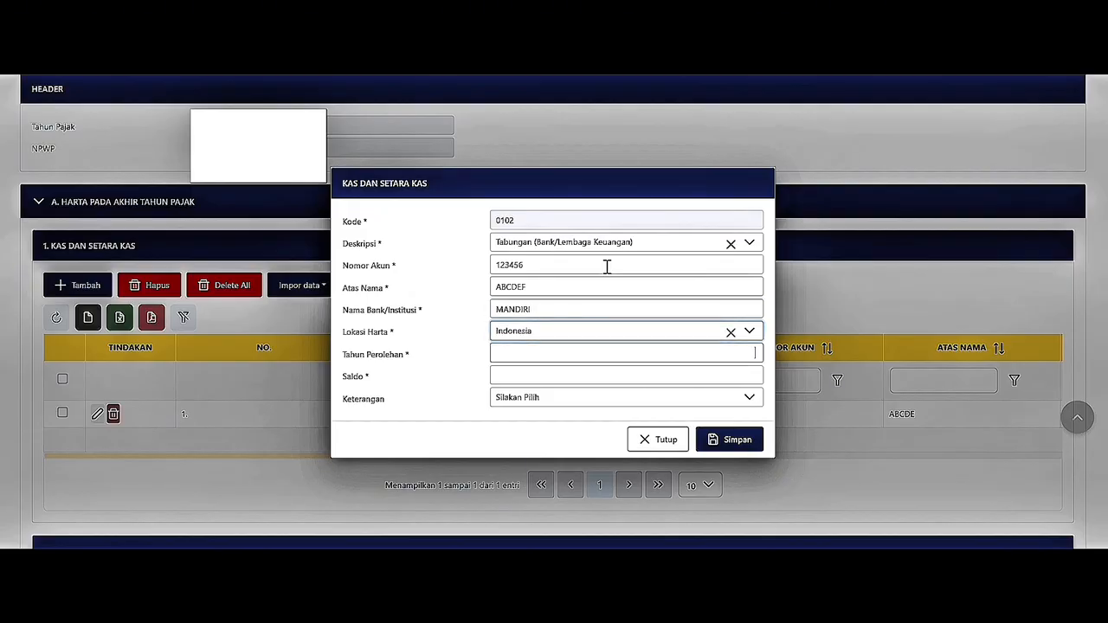
text(202)
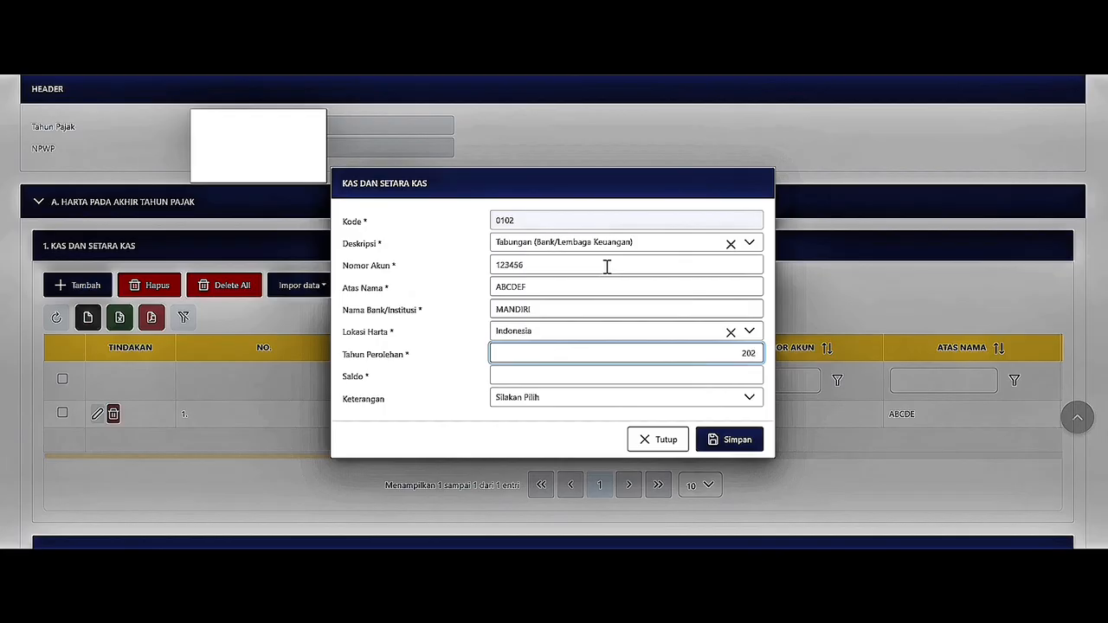
text(5)
key(Tab)
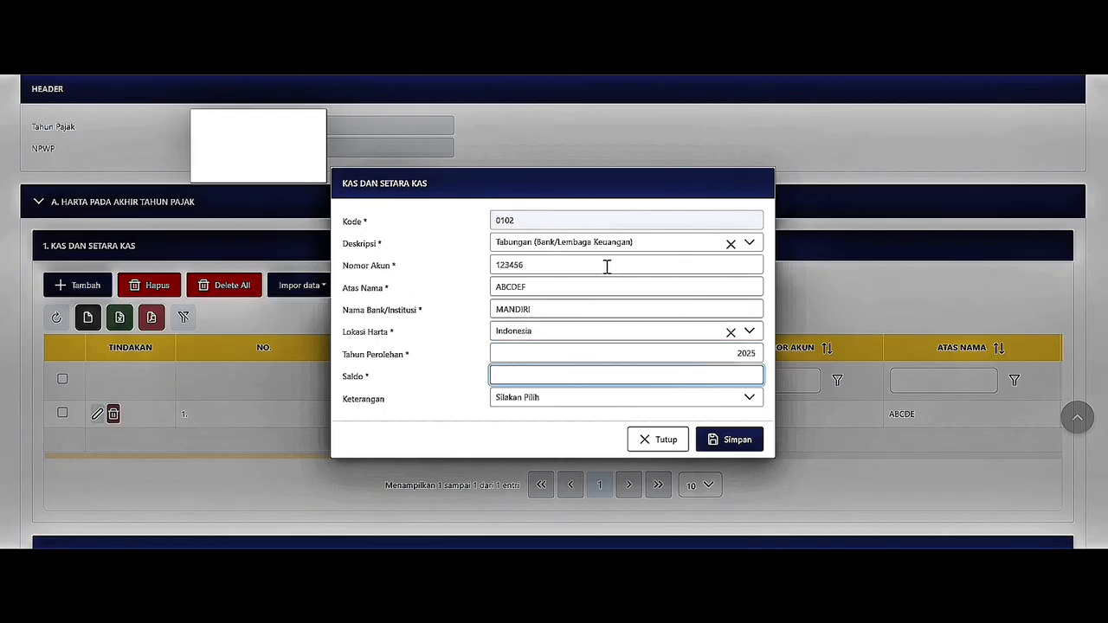
text(20.000.000)
click(564, 406)
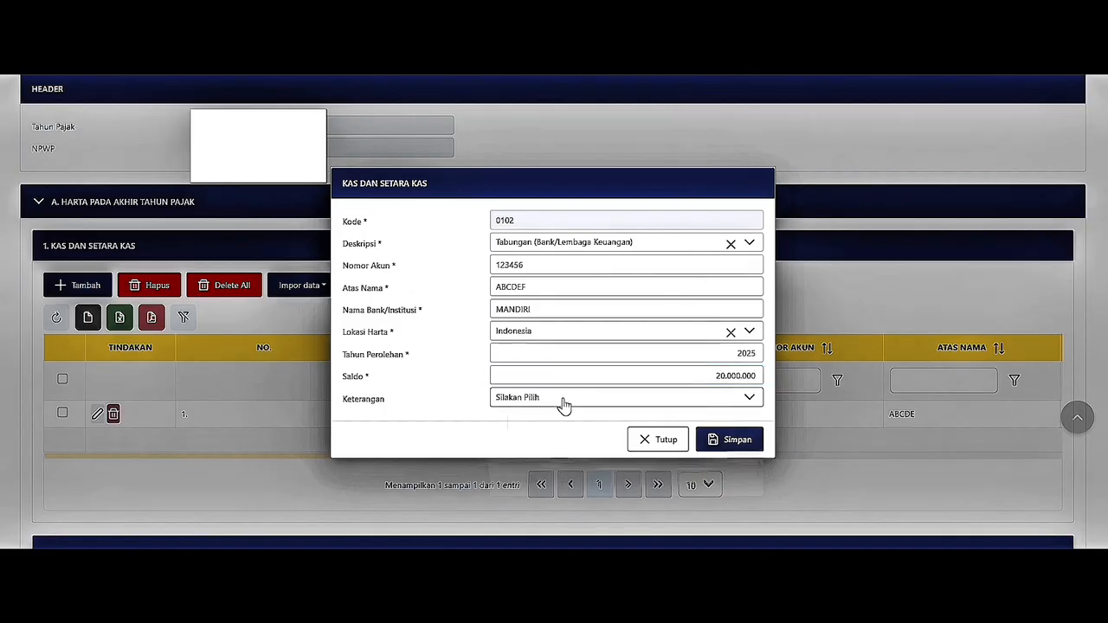
click(564, 403)
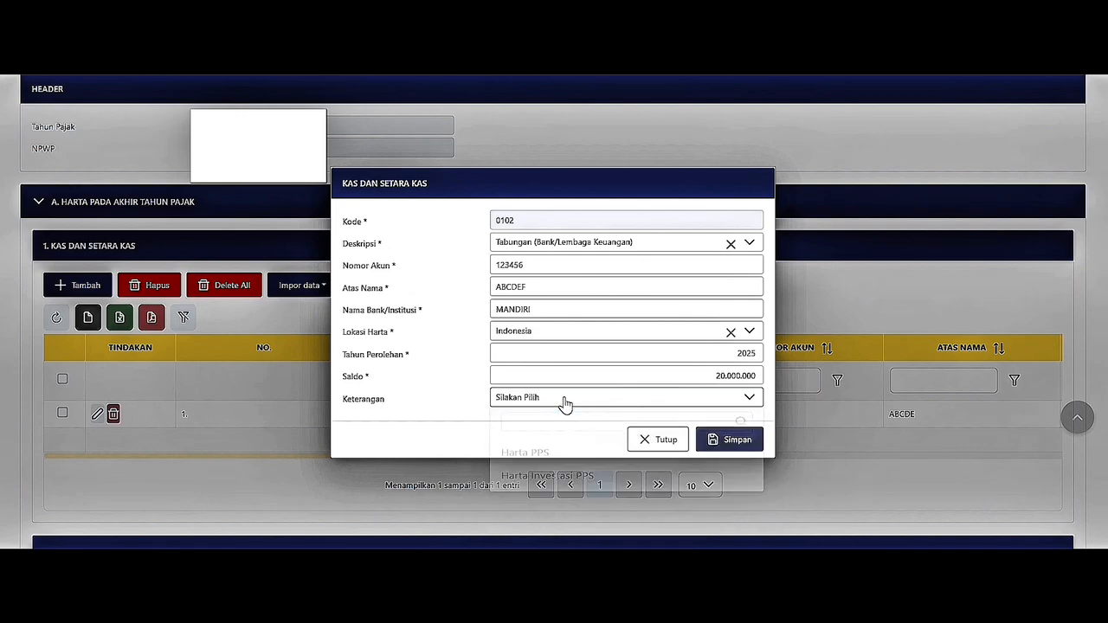
click(730, 441)
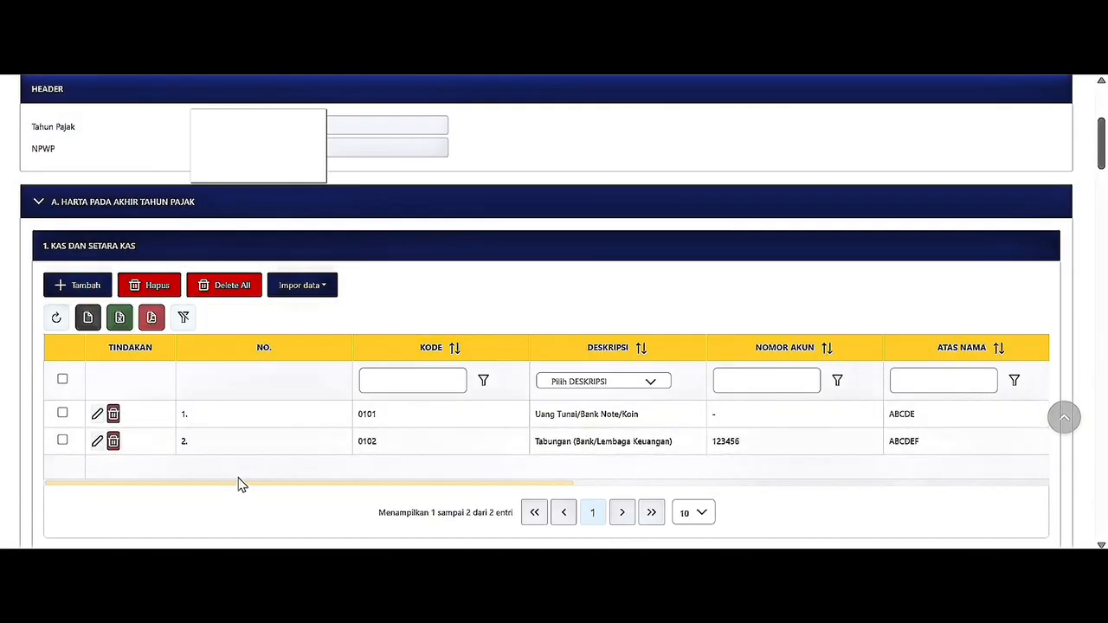
Scroll down to the empty 2. PIUTANG receivables section and highlight its heading.
drag(242, 485, 181, 465)
scroll(181, 467, down, 3)
scroll(181, 465, down, 1)
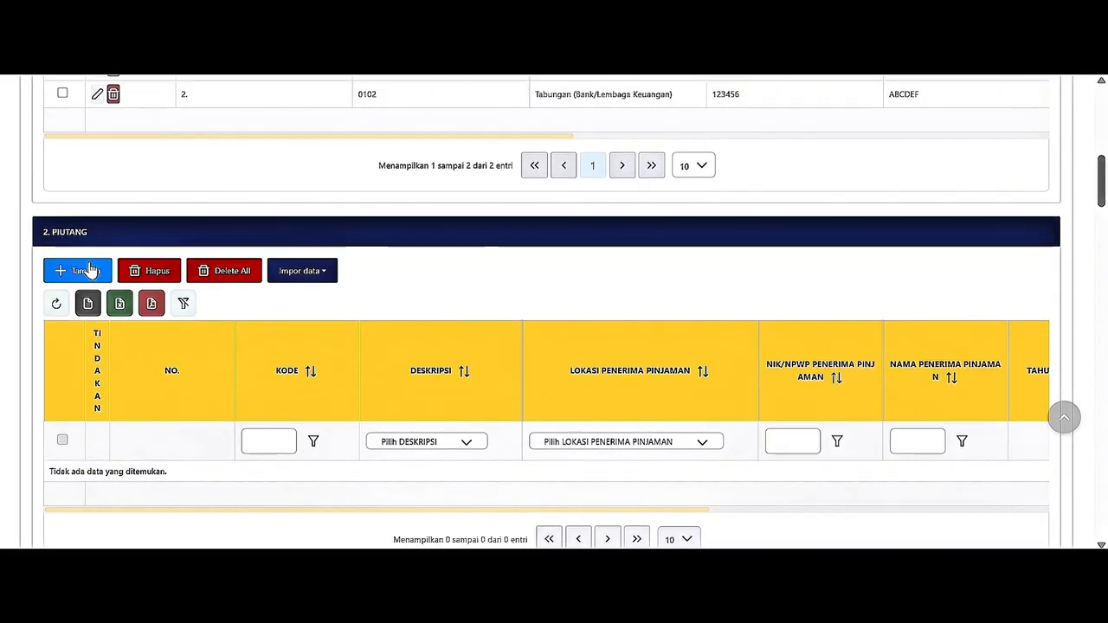
drag(44, 231, 88, 232)
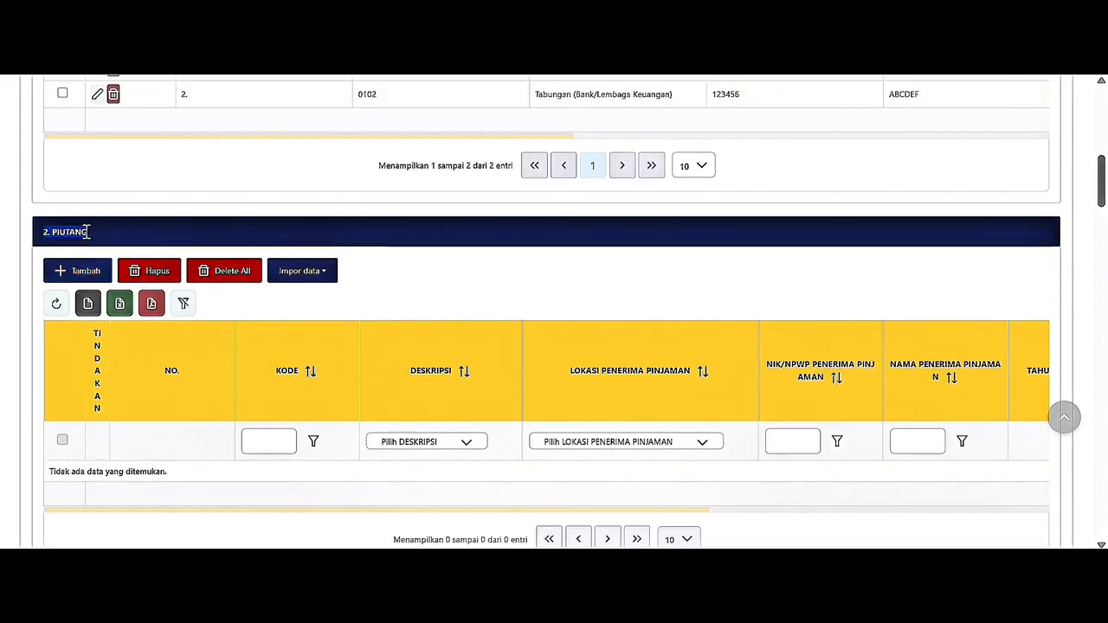
Start a new Piutang Usaha receivable located in Indonesia.
click(85, 275)
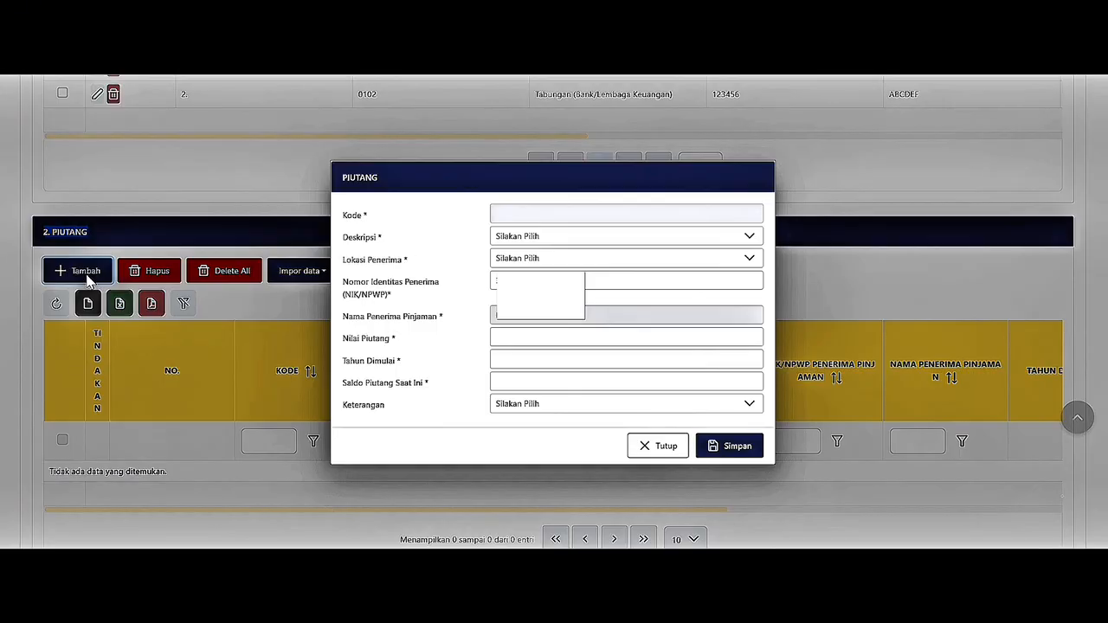
click(573, 237)
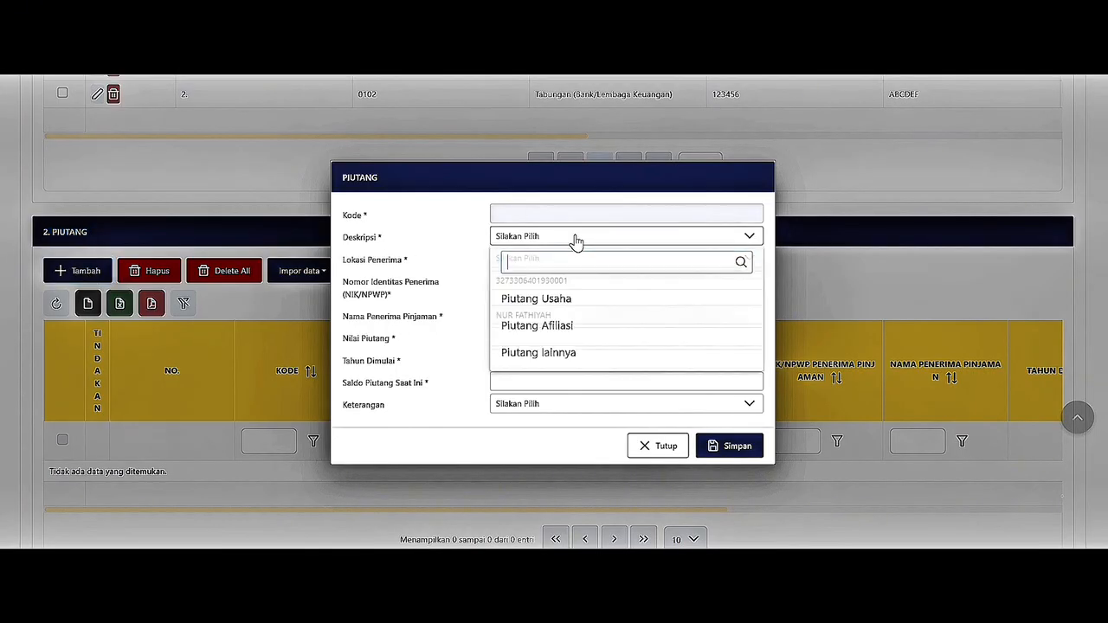
click(595, 308)
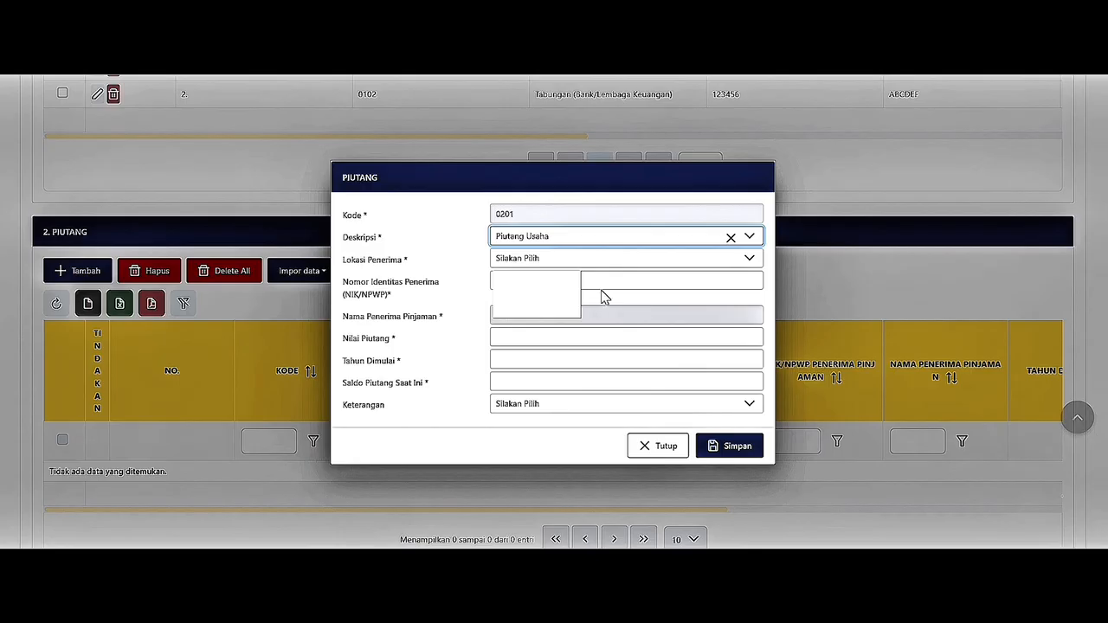
click(616, 265)
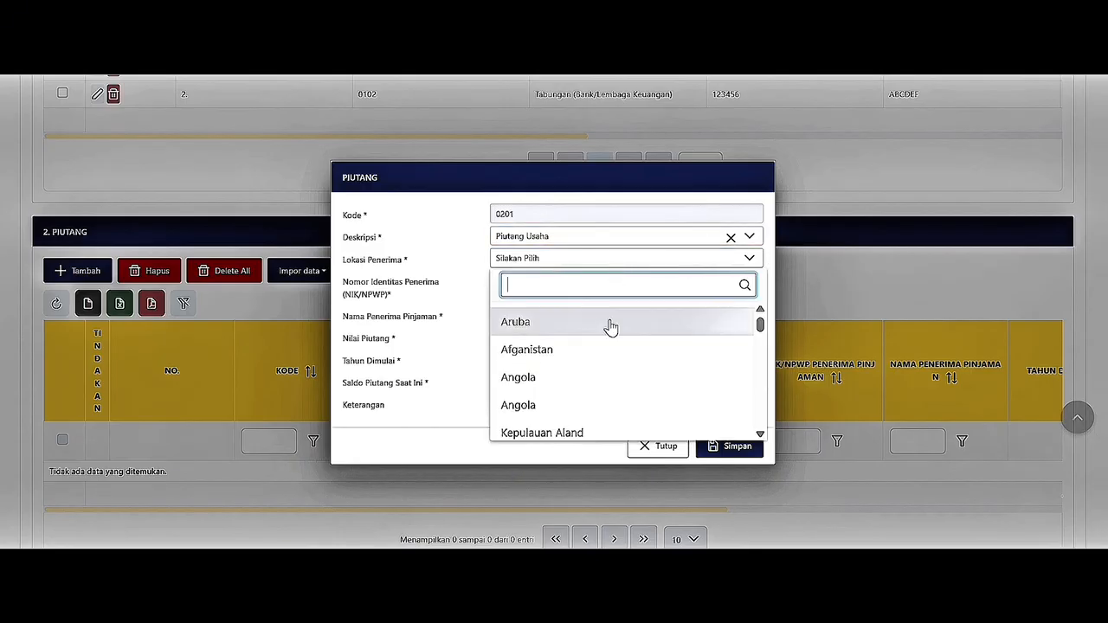
scroll(604, 388, down, 1)
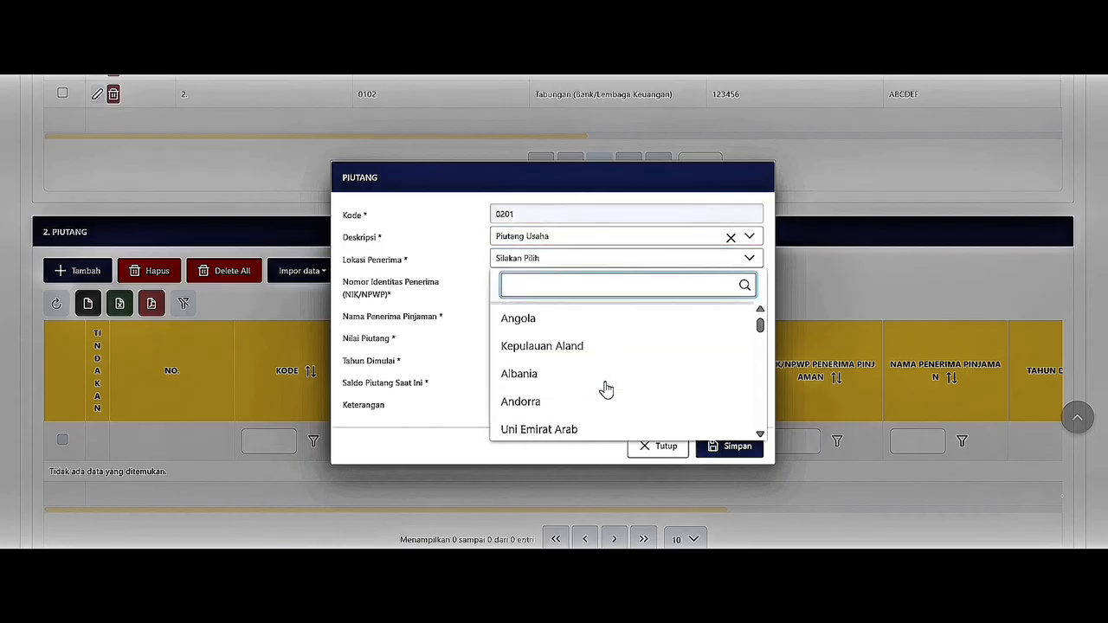
text(INDO)
key(Return)
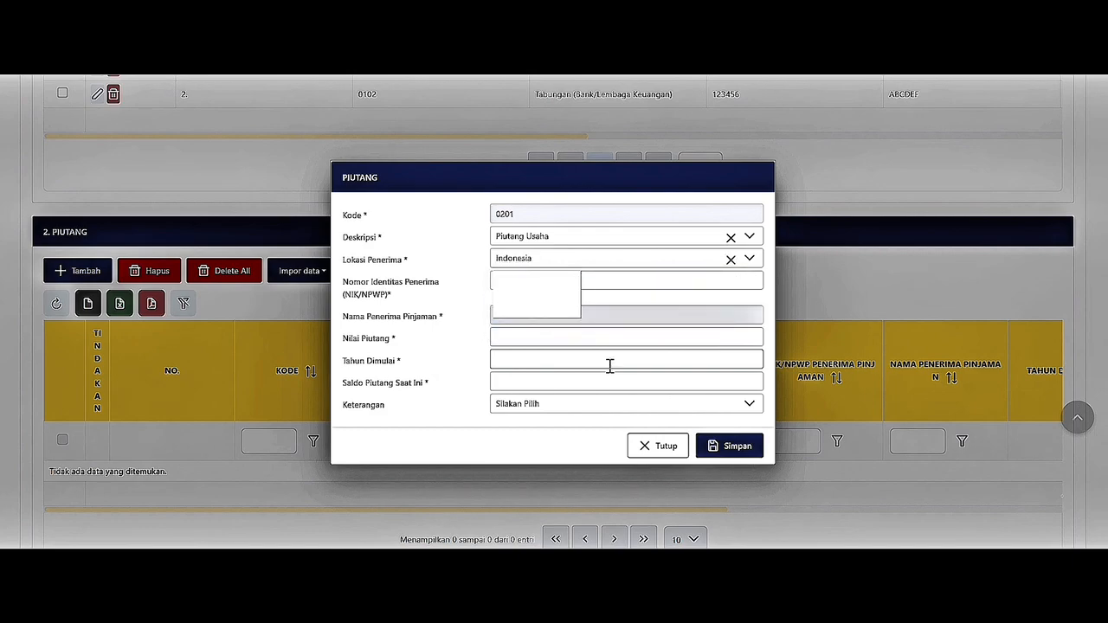
Enter value 150.000.000, year 2025 and current balance 110.000.000, then save the receivable.
click(612, 338)
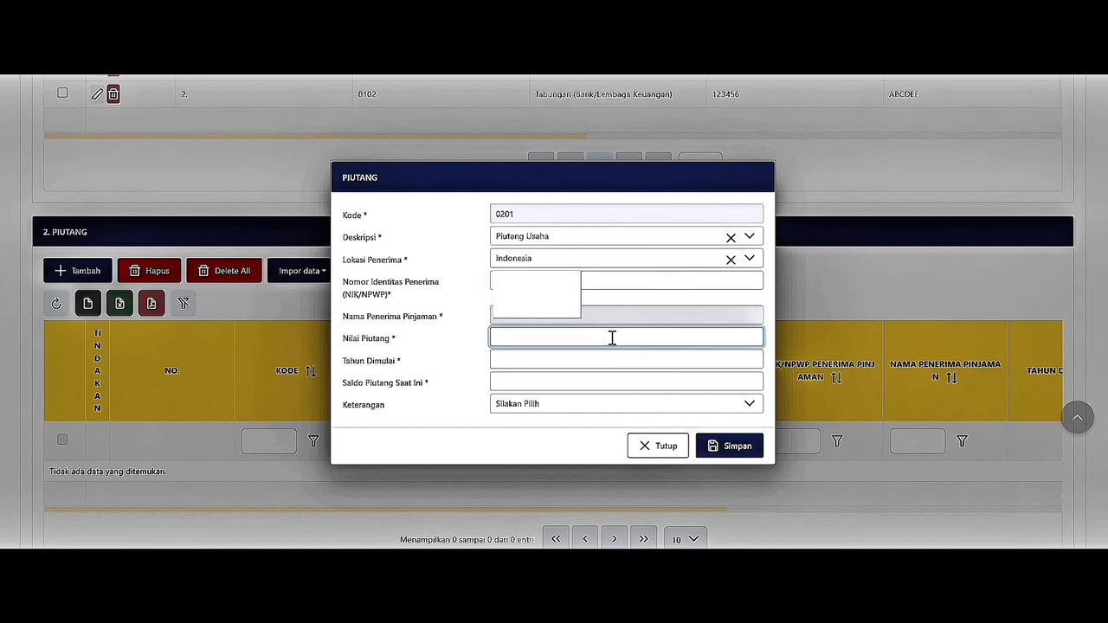
text(15.000.000)
key(Tab)
text(2025)
key(Tab)
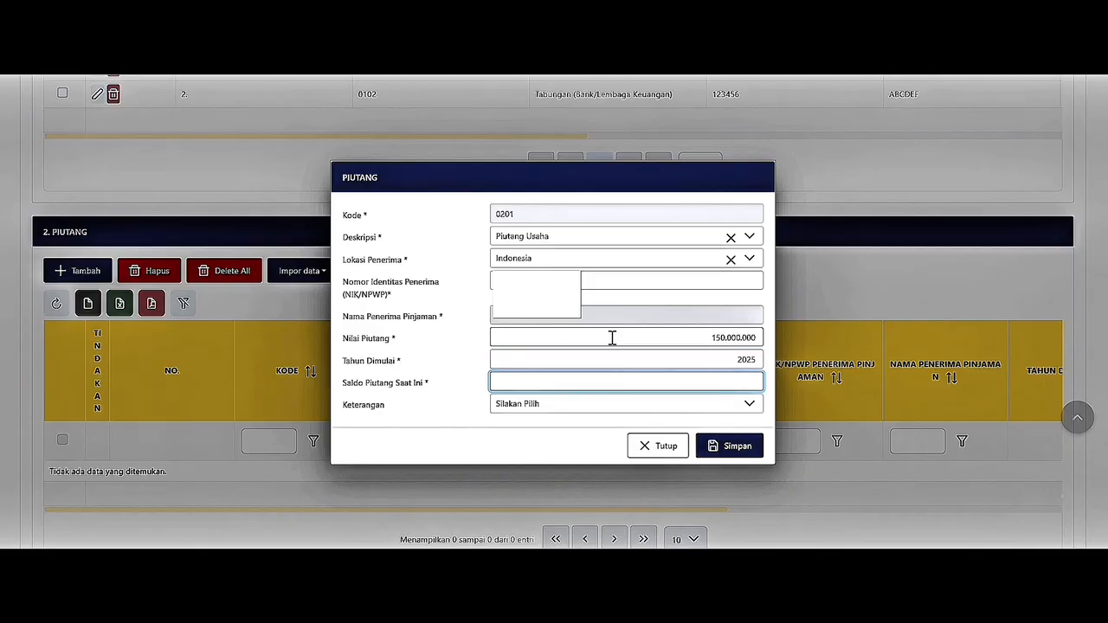
text(11.000.000)
click(618, 411)
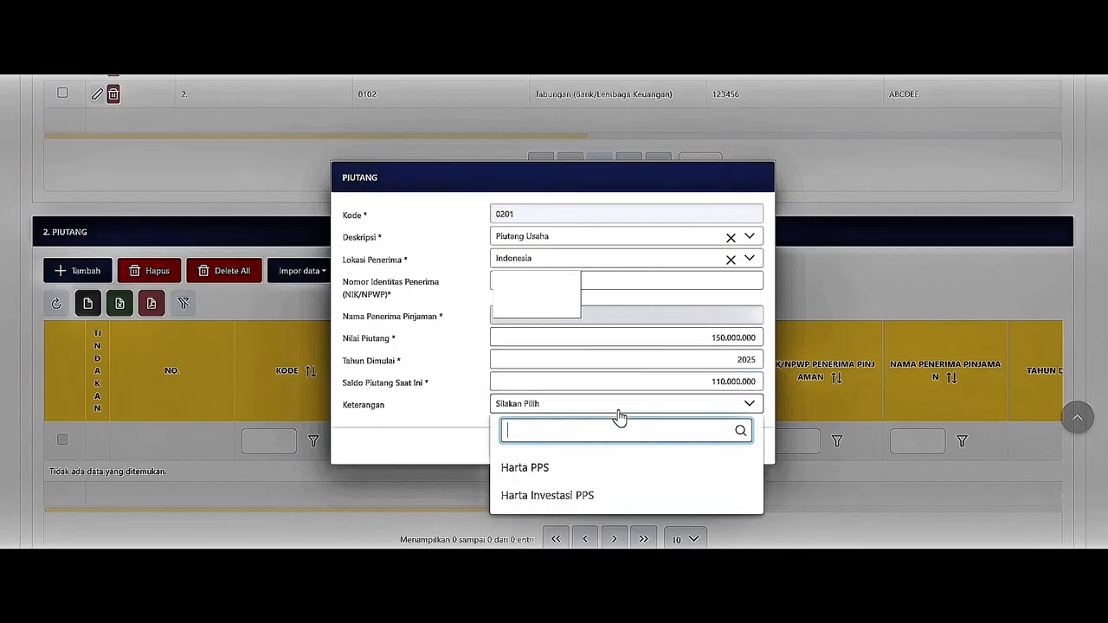
click(620, 415)
click(708, 449)
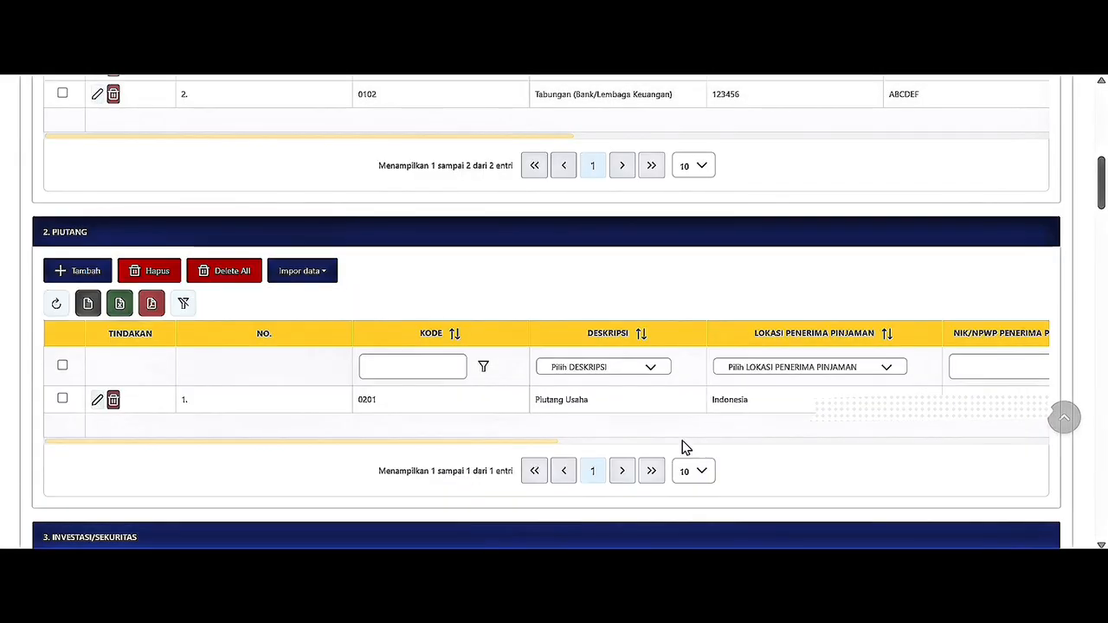
drag(507, 443, 1009, 455)
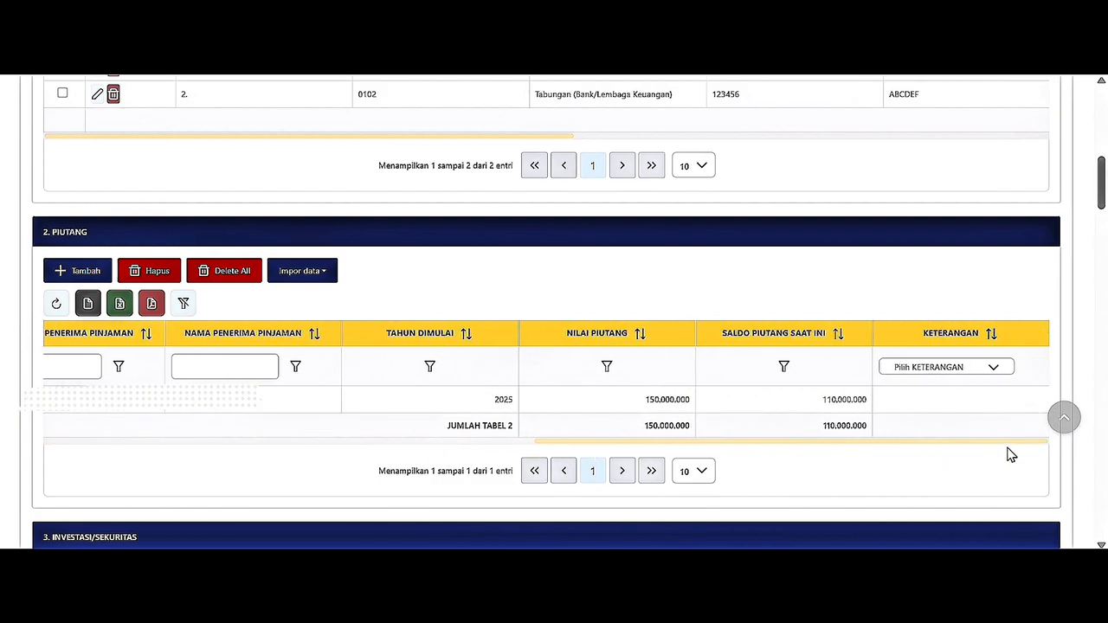
Scroll down past the Piutang table to the empty 3. Investasi/Sekuritas section.
scroll(1012, 454, down, 4)
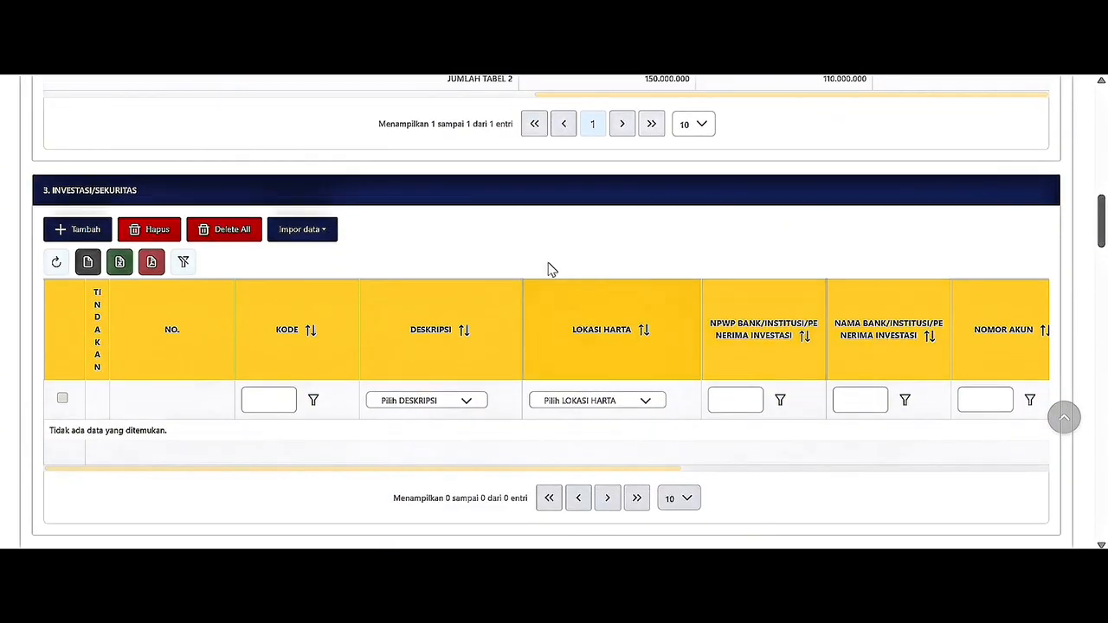
drag(41, 190, 137, 193)
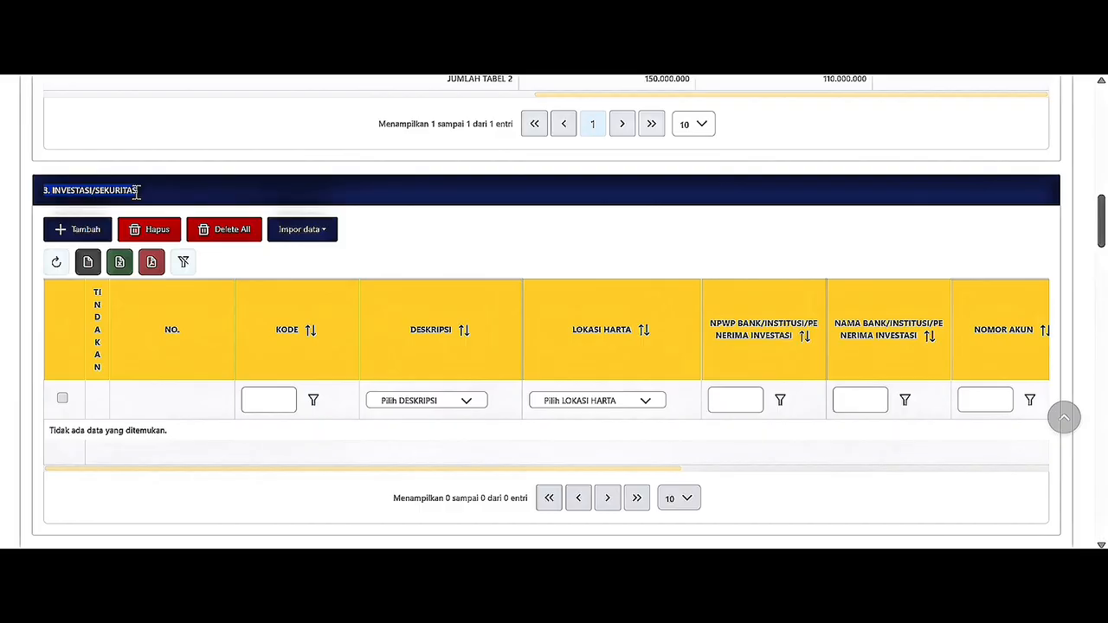
click(76, 231)
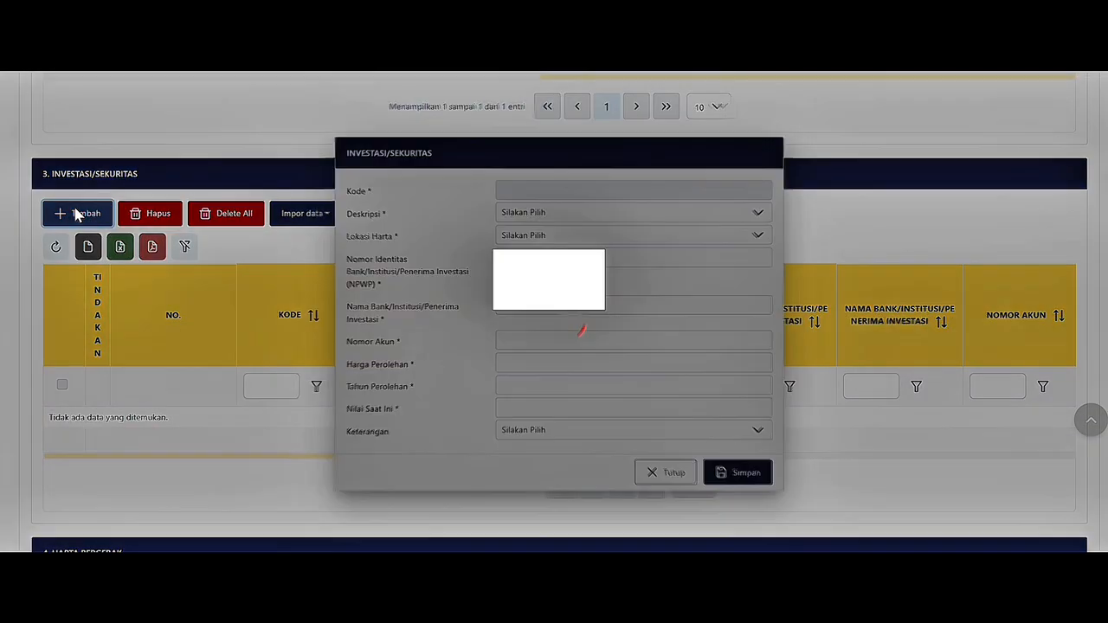
click(527, 219)
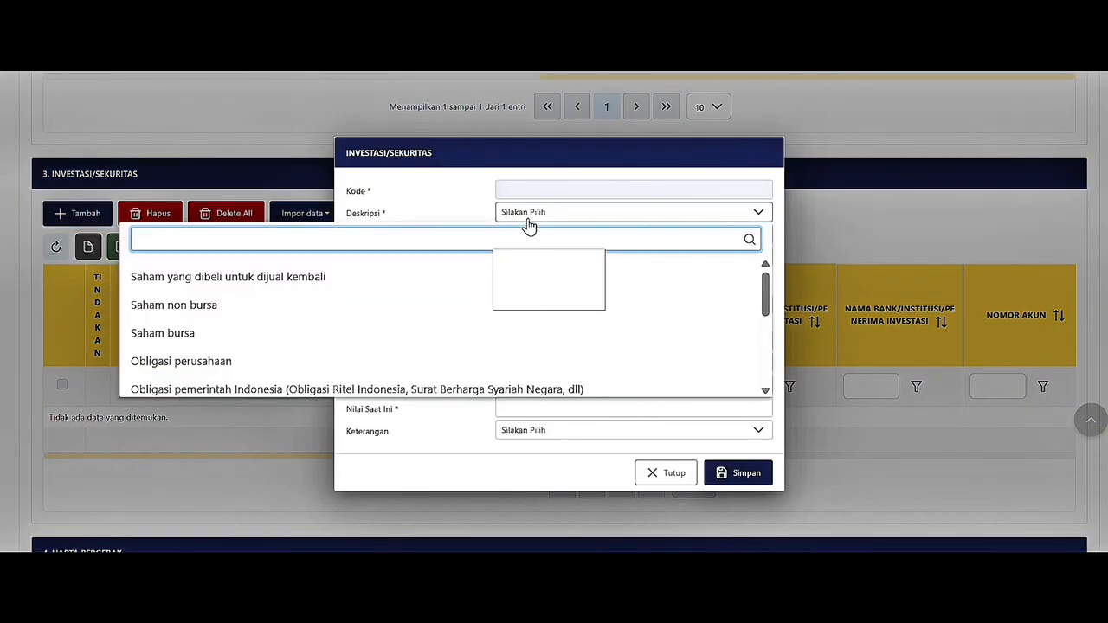
click(531, 335)
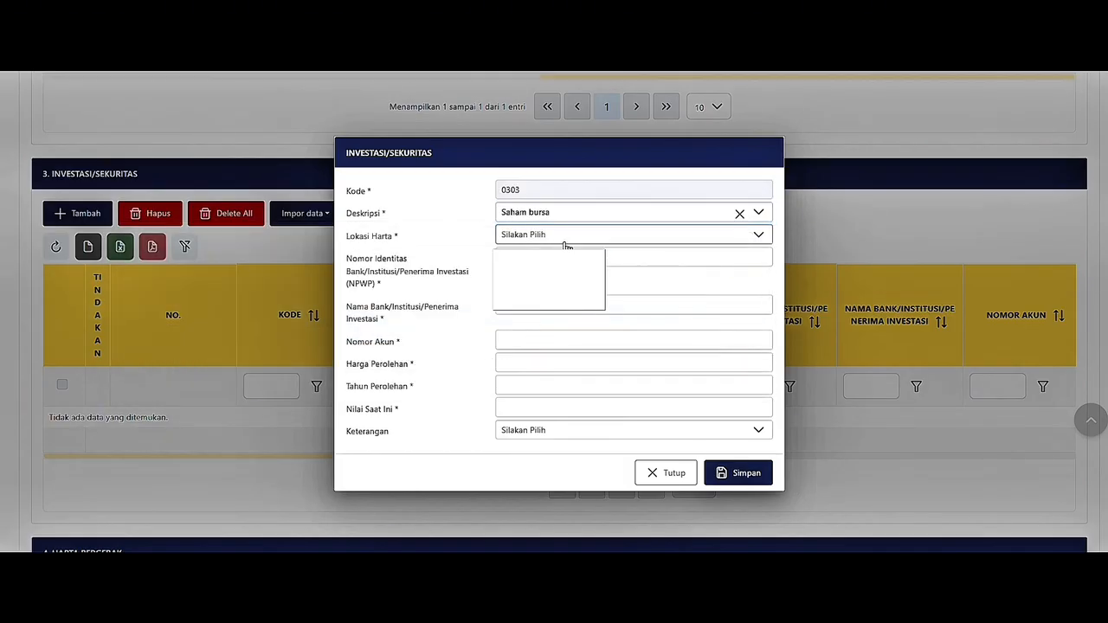
click(565, 241)
text(indo)
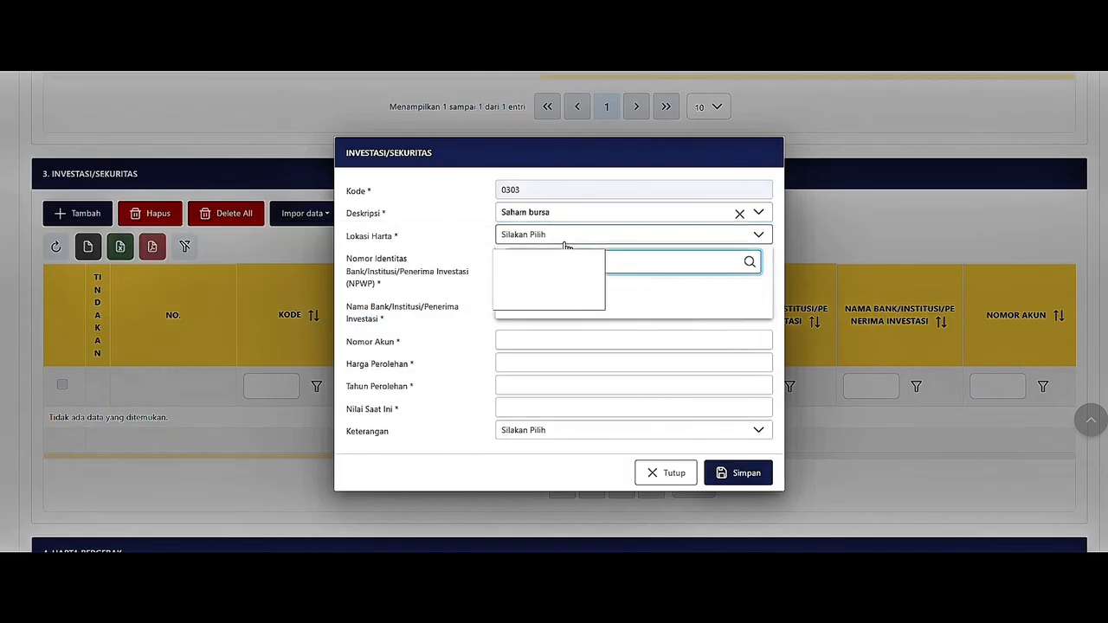
click(571, 310)
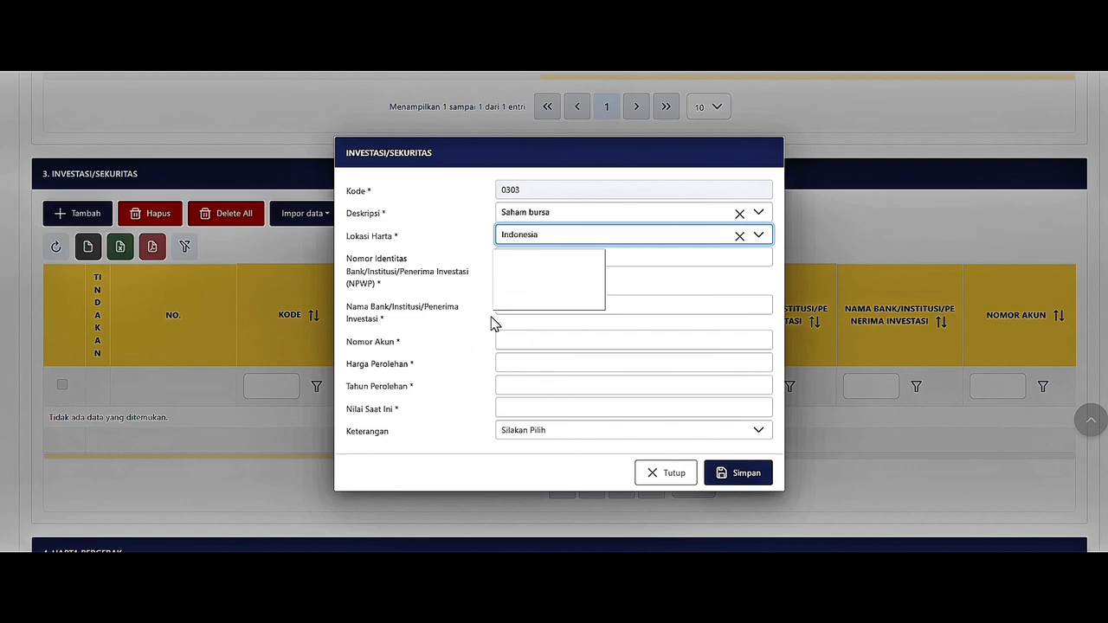
click(502, 337)
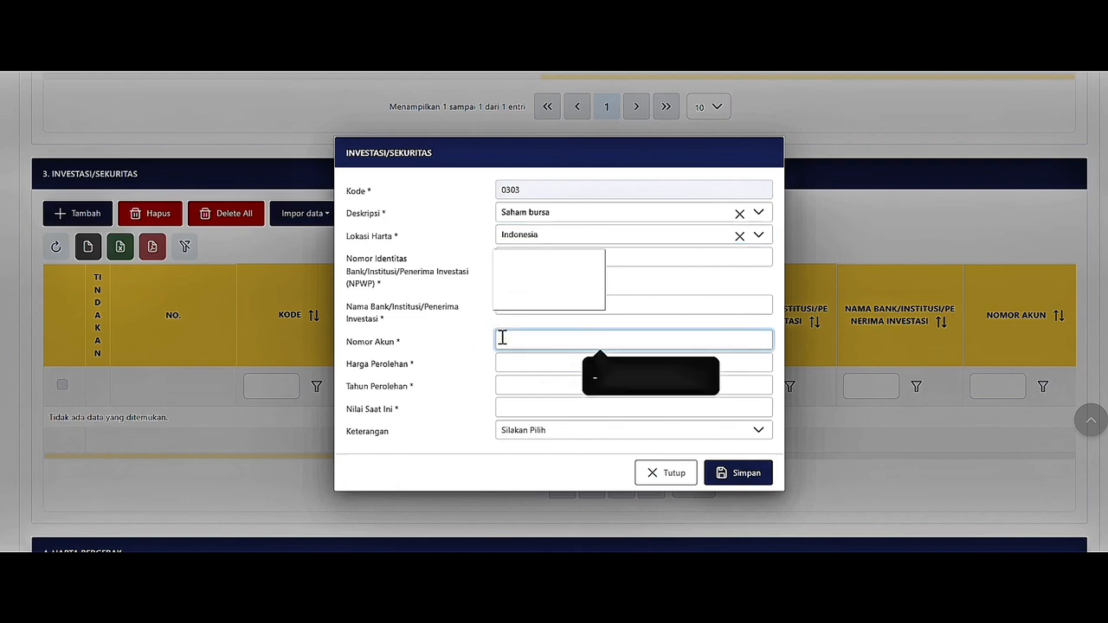
text(123456)
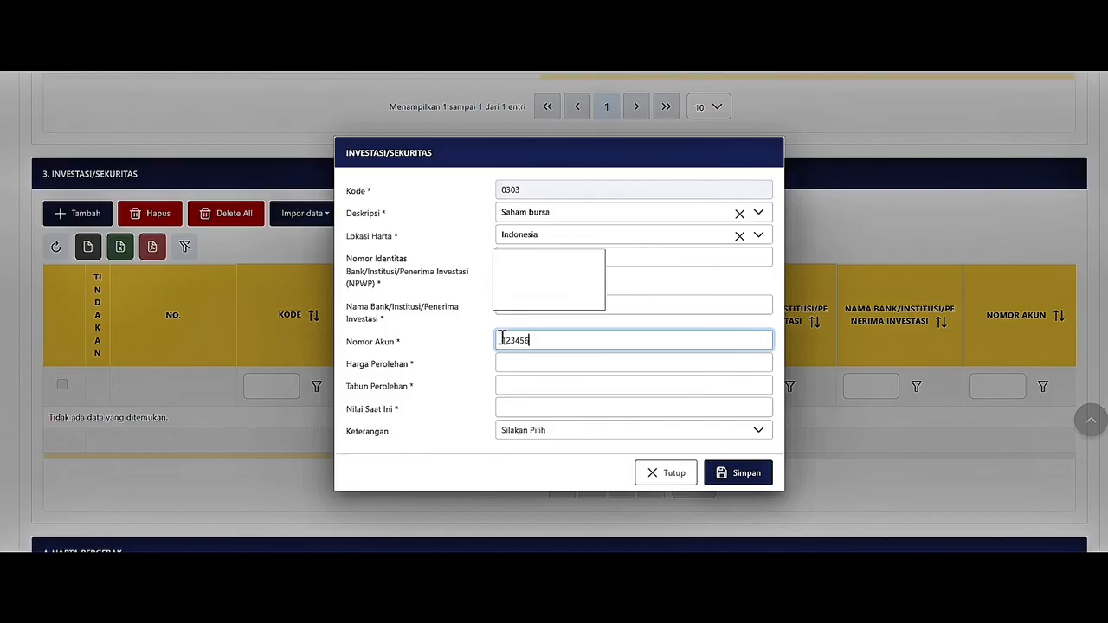
click(519, 365)
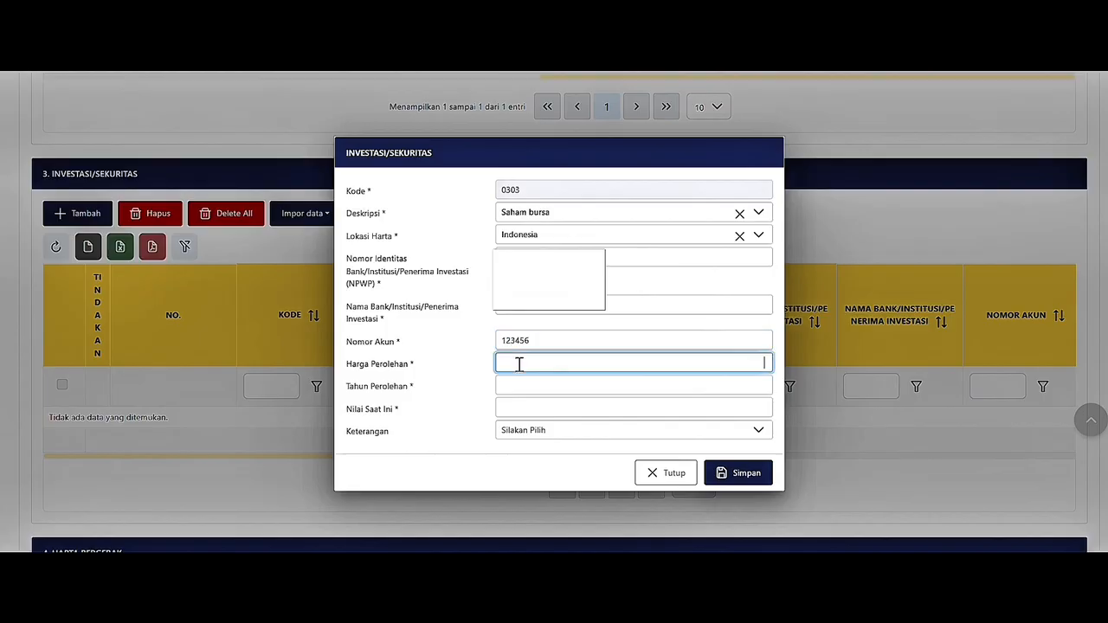
text(2.200.000)
click(542, 386)
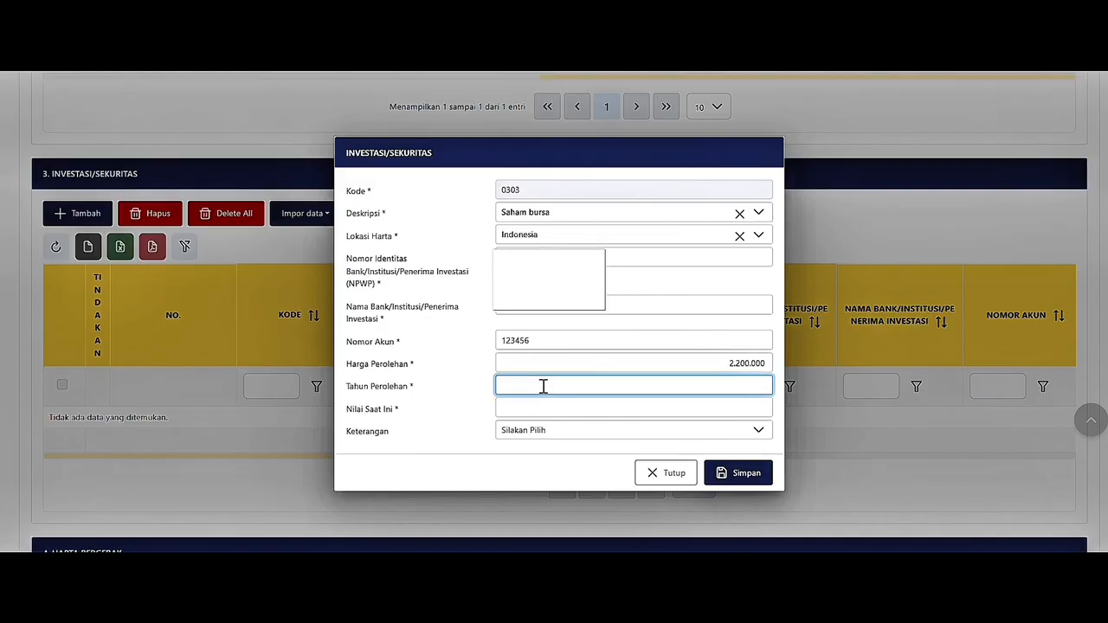
text(2025)
click(551, 407)
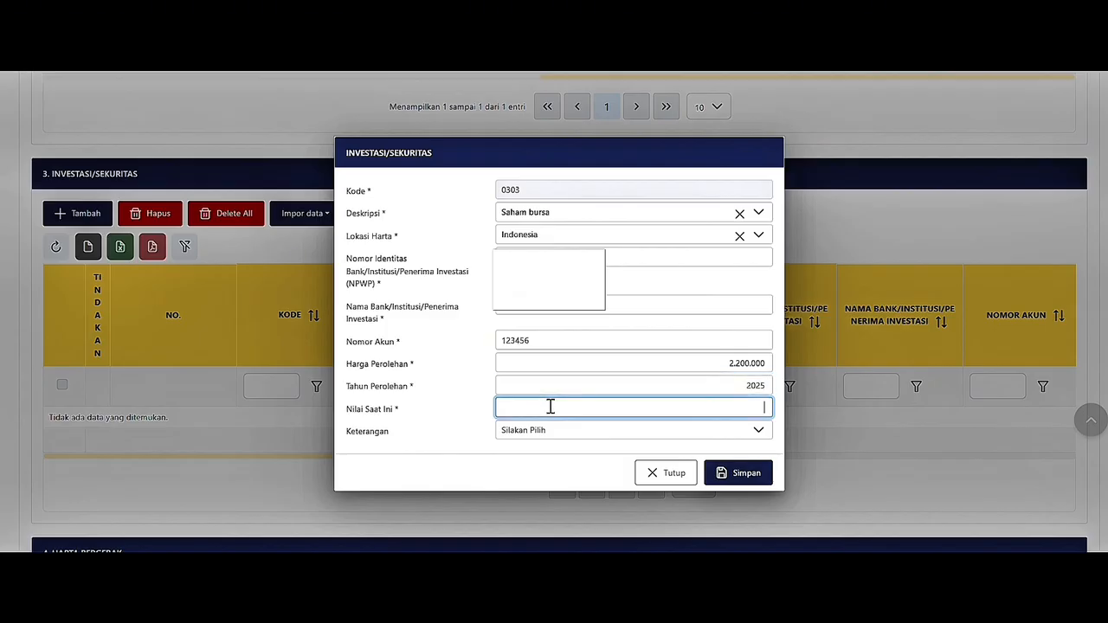
text(2500000)
click(574, 434)
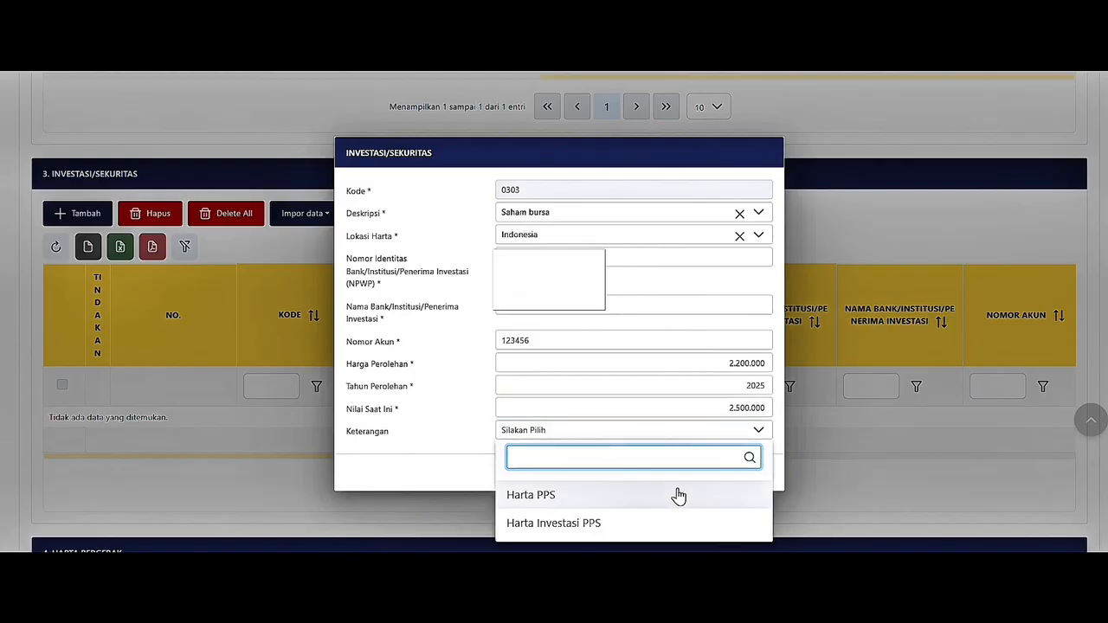
click(711, 433)
click(736, 465)
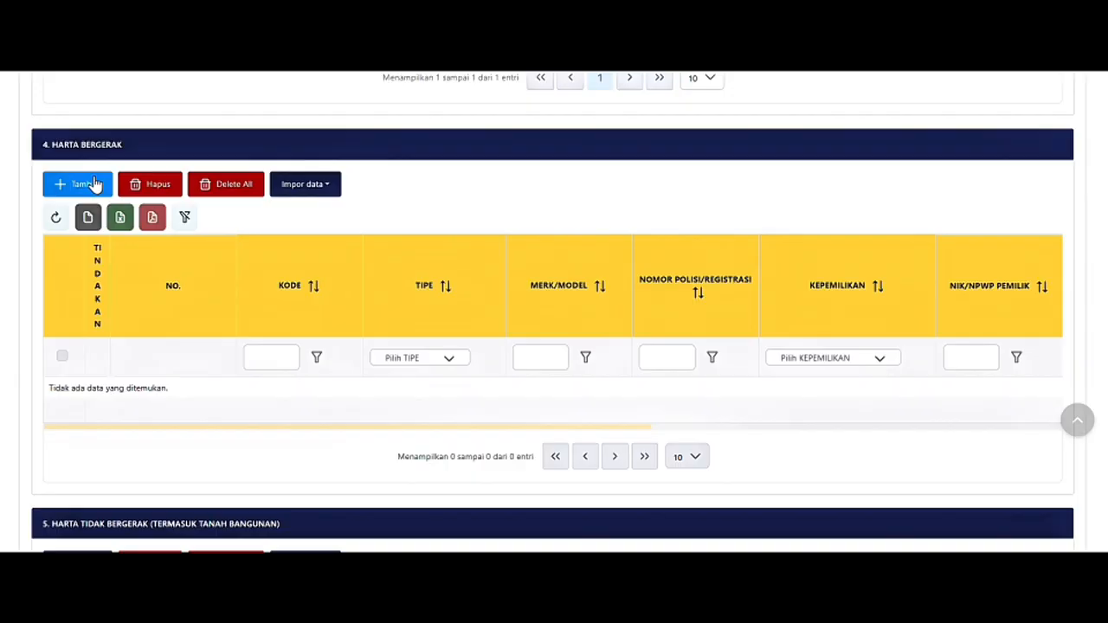
Start a Sepeda Motor entry in Harta Bergerak with brand VARIO and its registration plate.
click(95, 185)
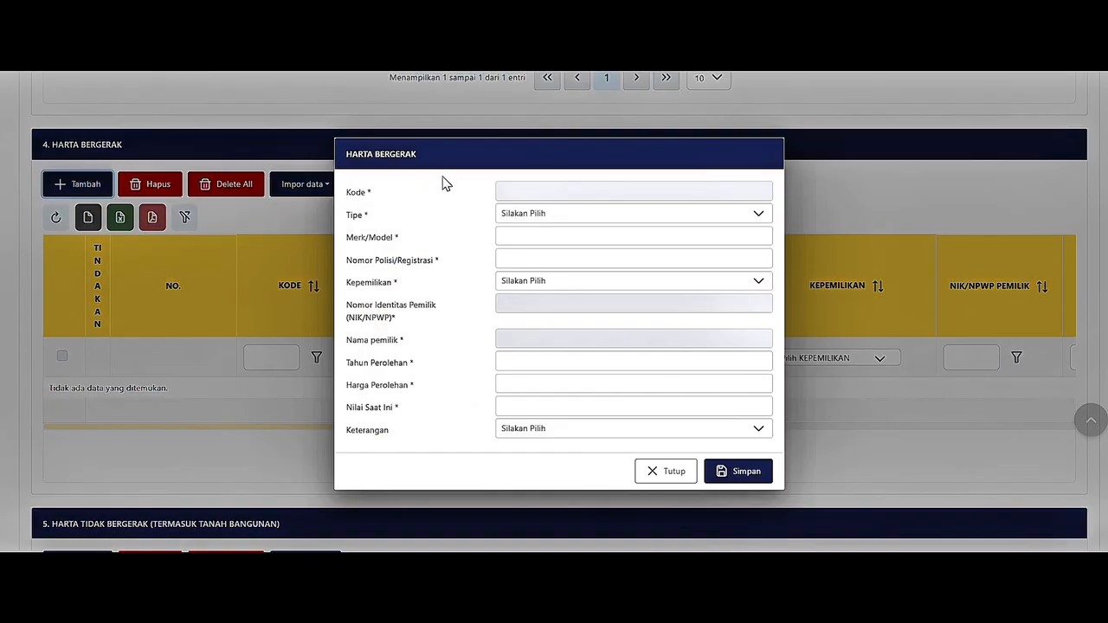
click(520, 216)
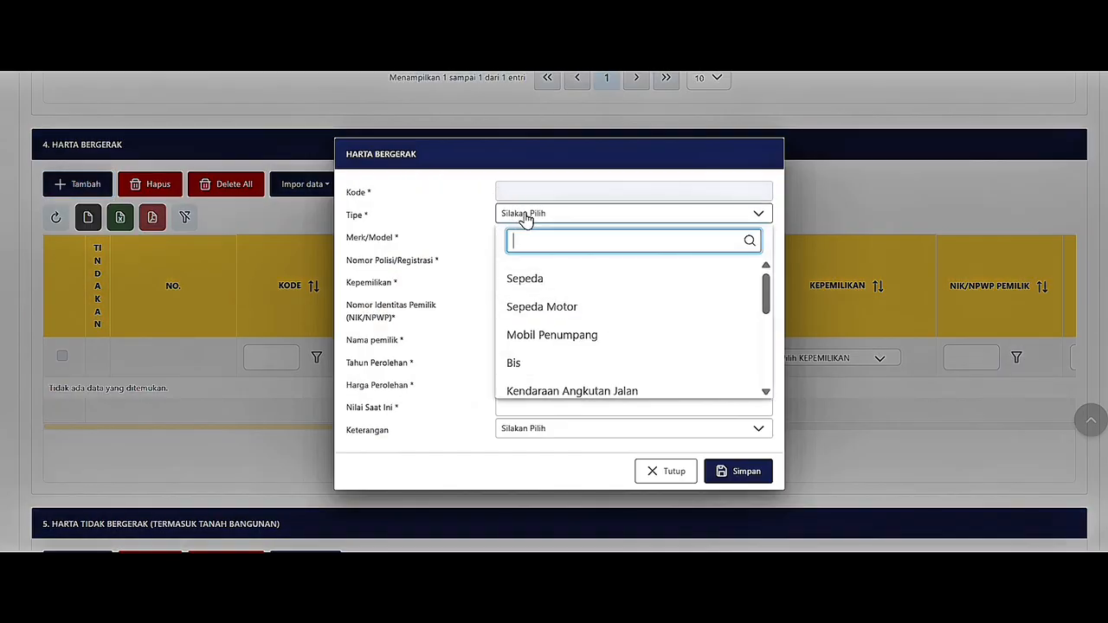
click(563, 305)
click(605, 237)
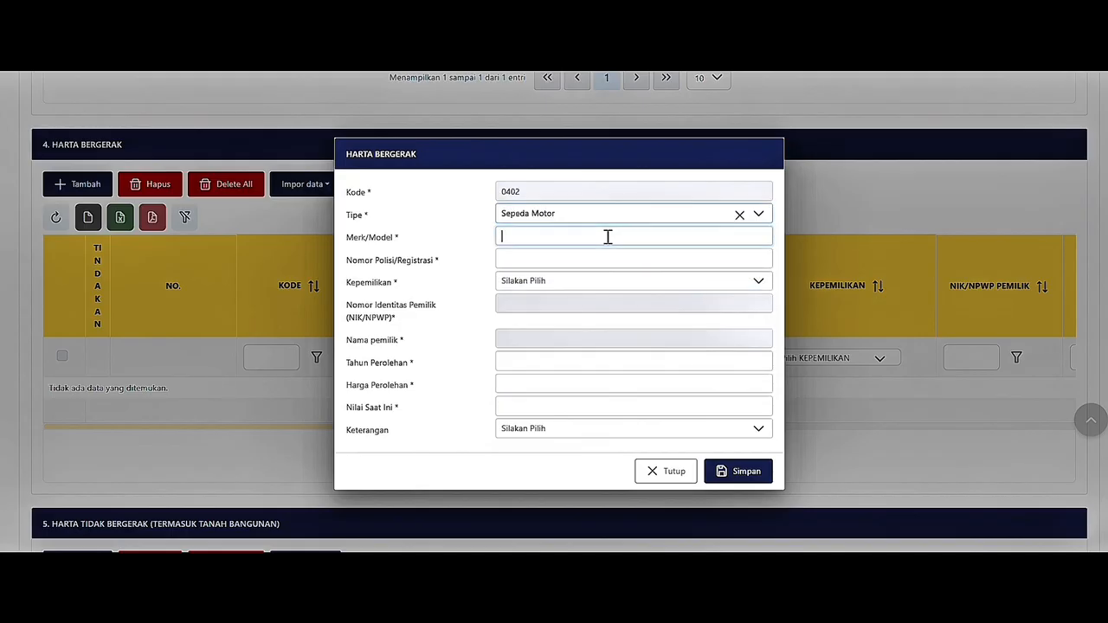
text(VARIO)
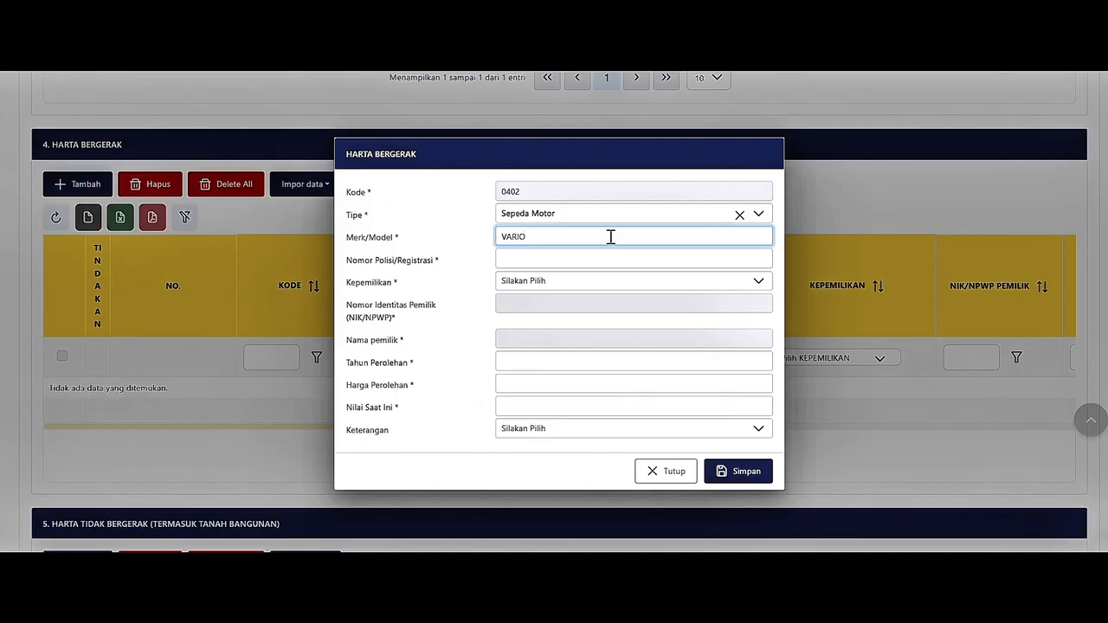
click(620, 260)
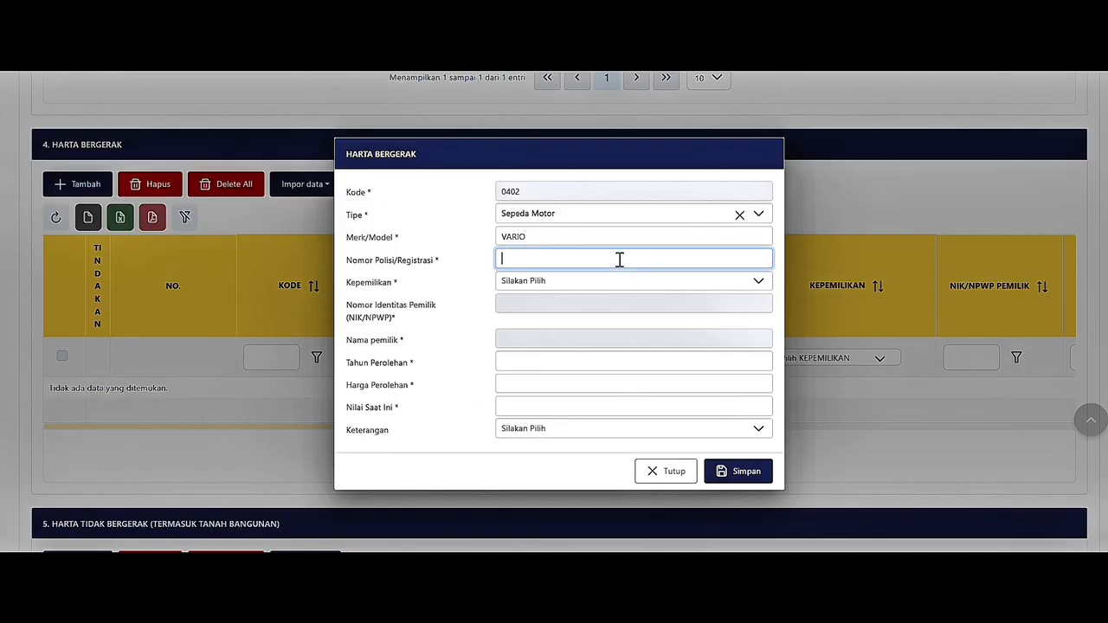
text(B 2345 CDE)
Set ownership Atas nama sendiri, year 2025, cost 15.000.000, value 13.500.000, and save.
click(625, 288)
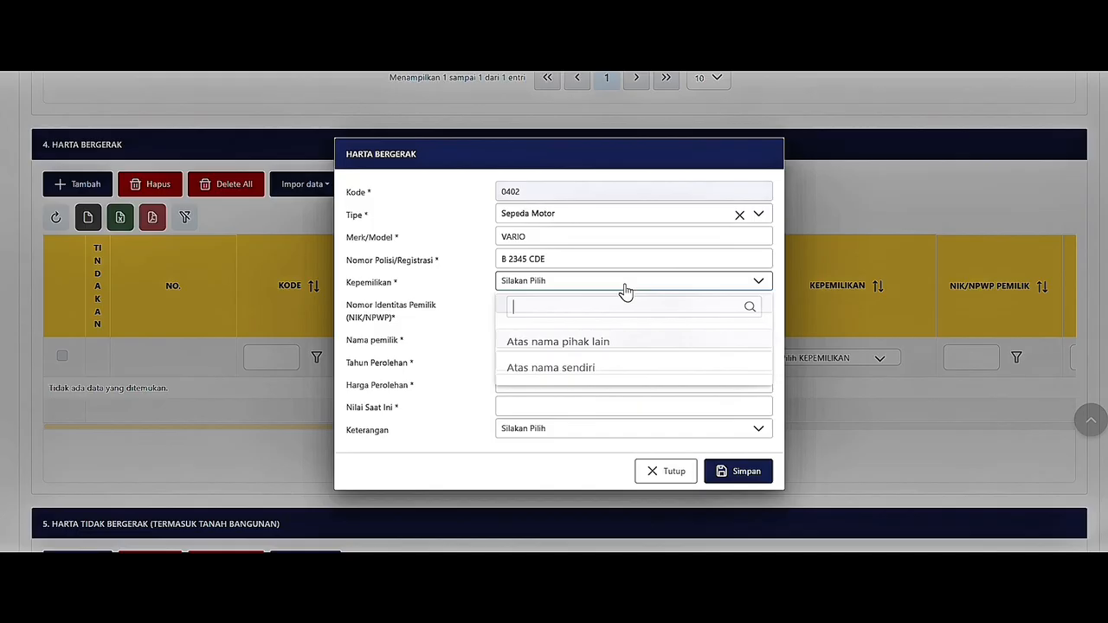
click(603, 374)
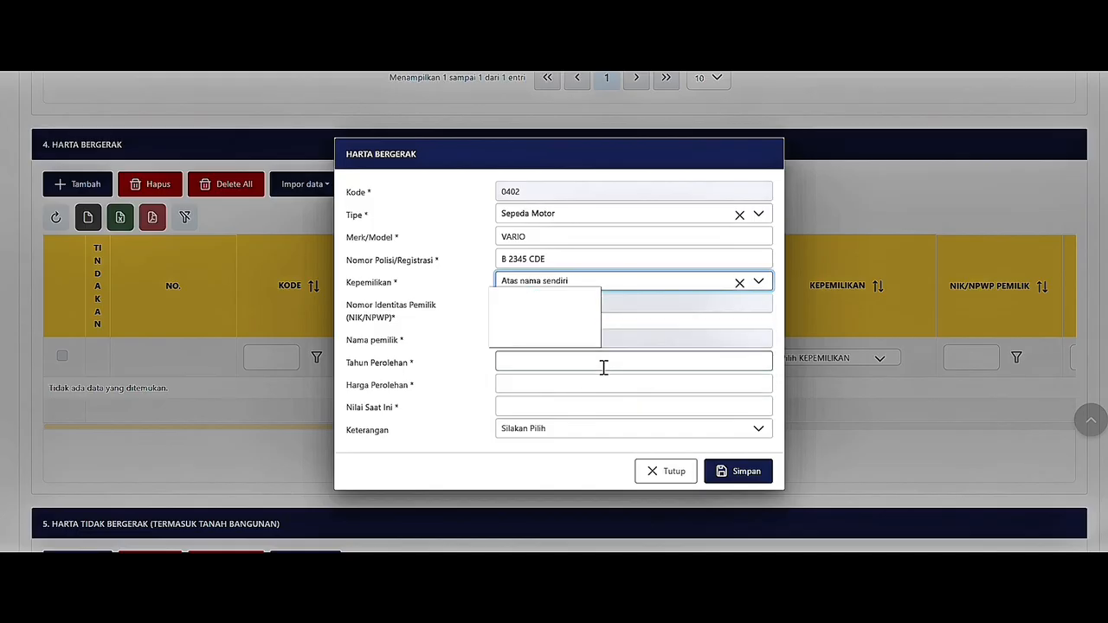
click(602, 363)
text(2025)
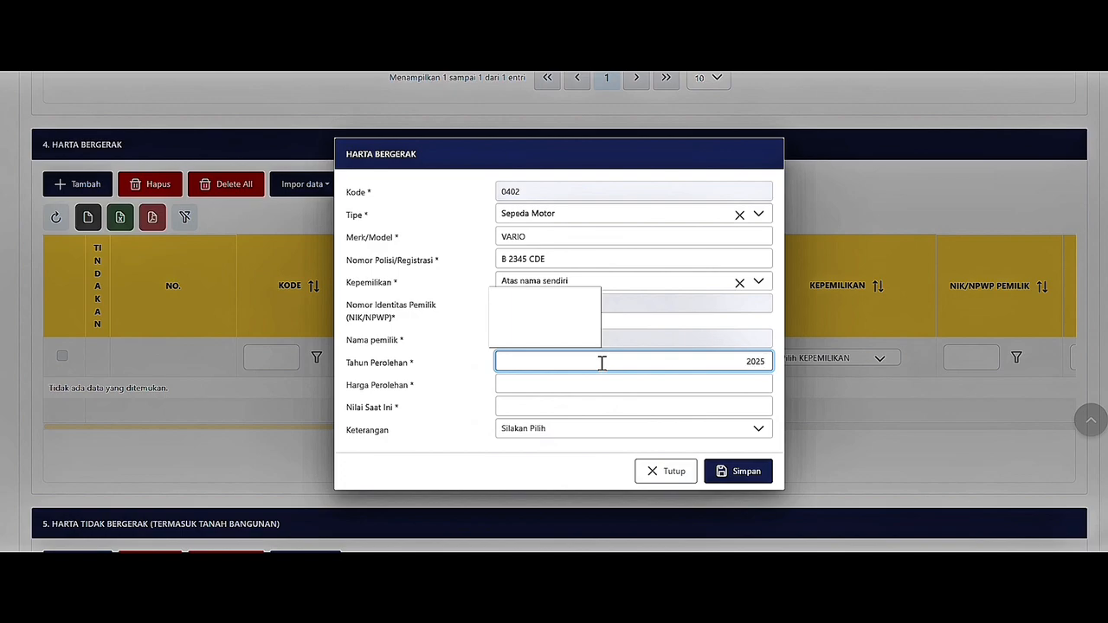
click(609, 382)
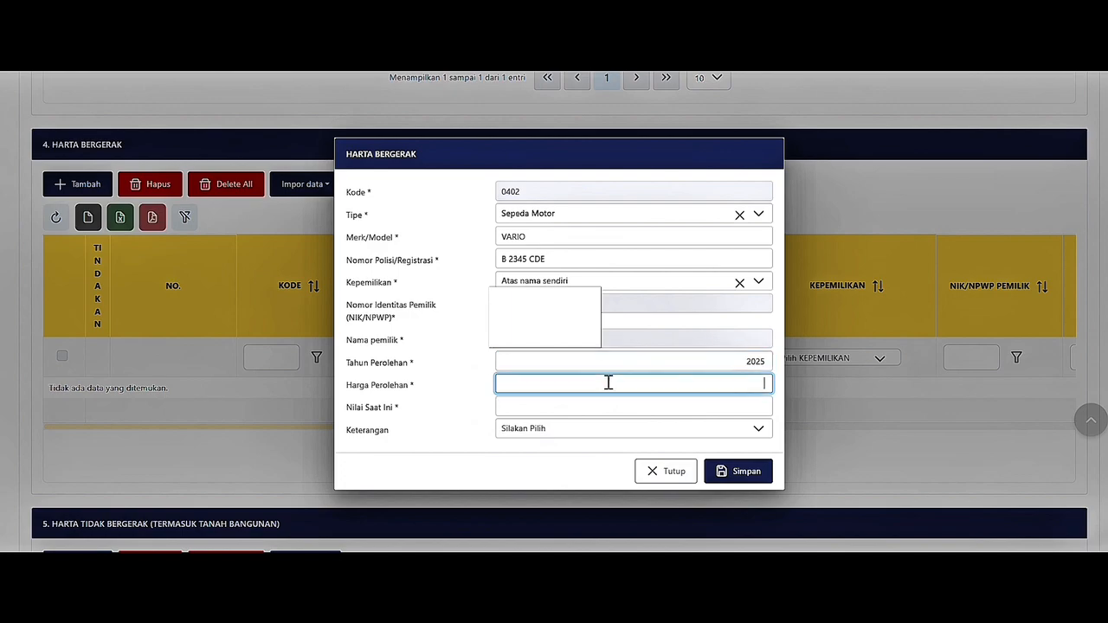
text(1.500.000)
click(621, 414)
text(13)
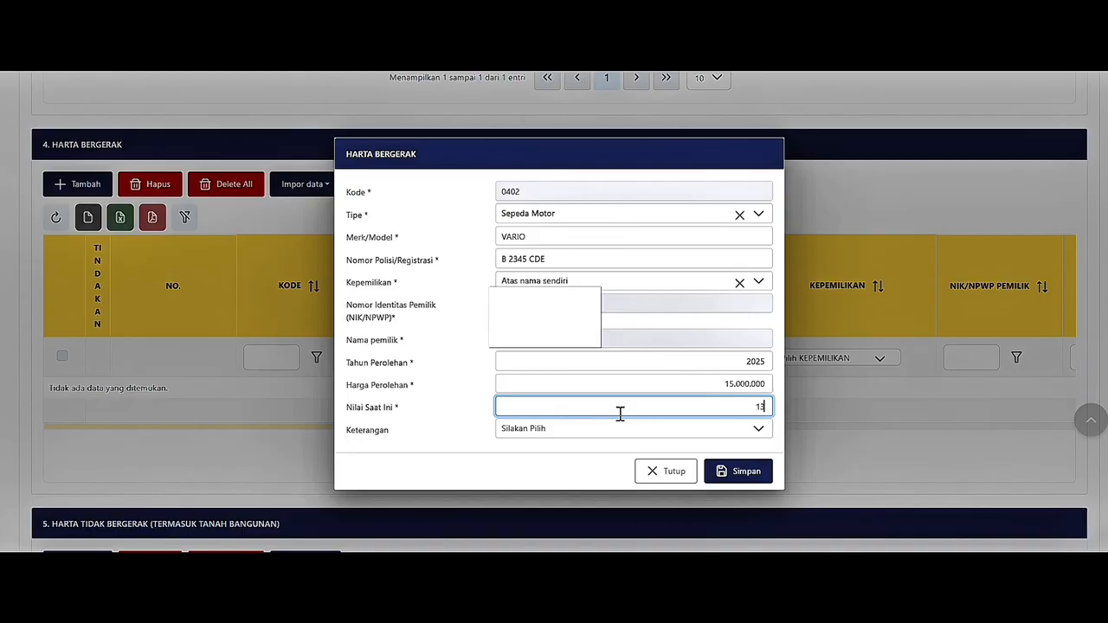
text(.500.000)
click(633, 437)
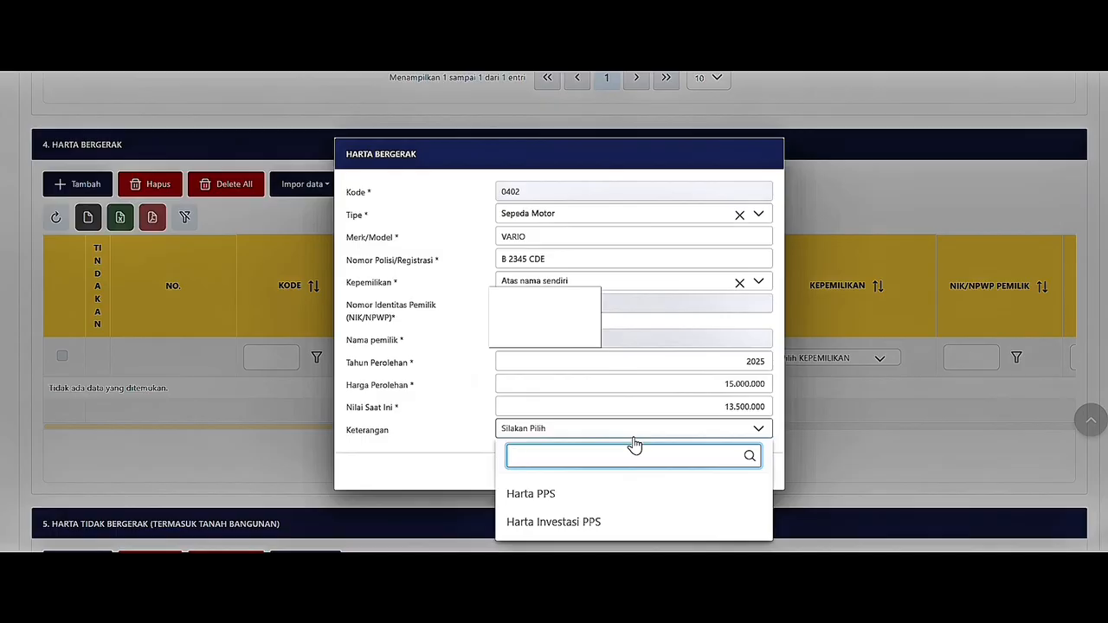
click(634, 443)
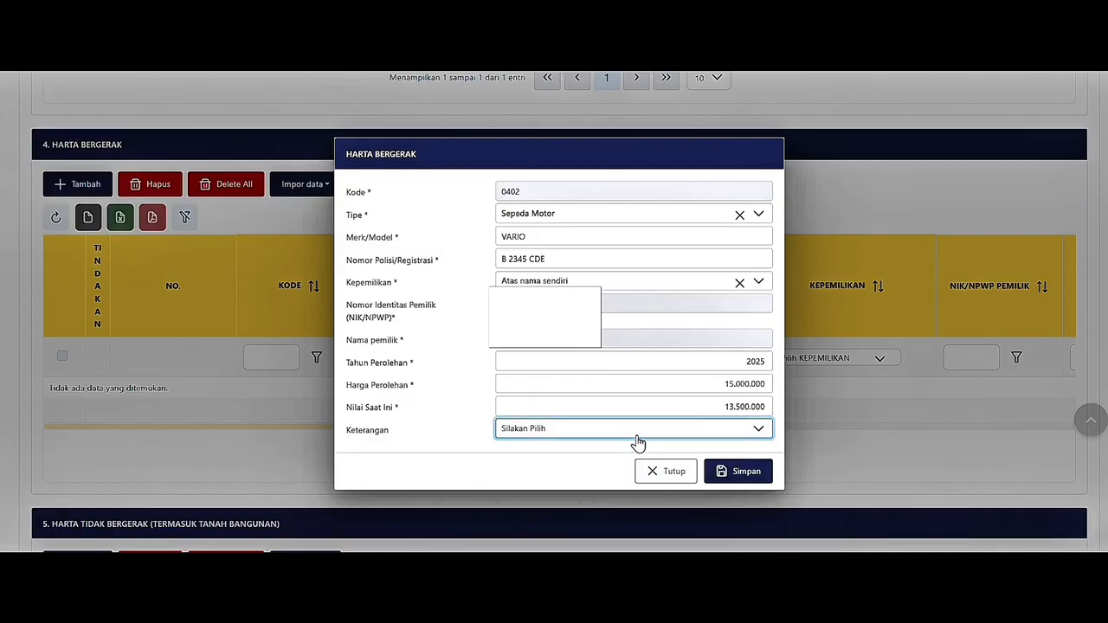
click(718, 473)
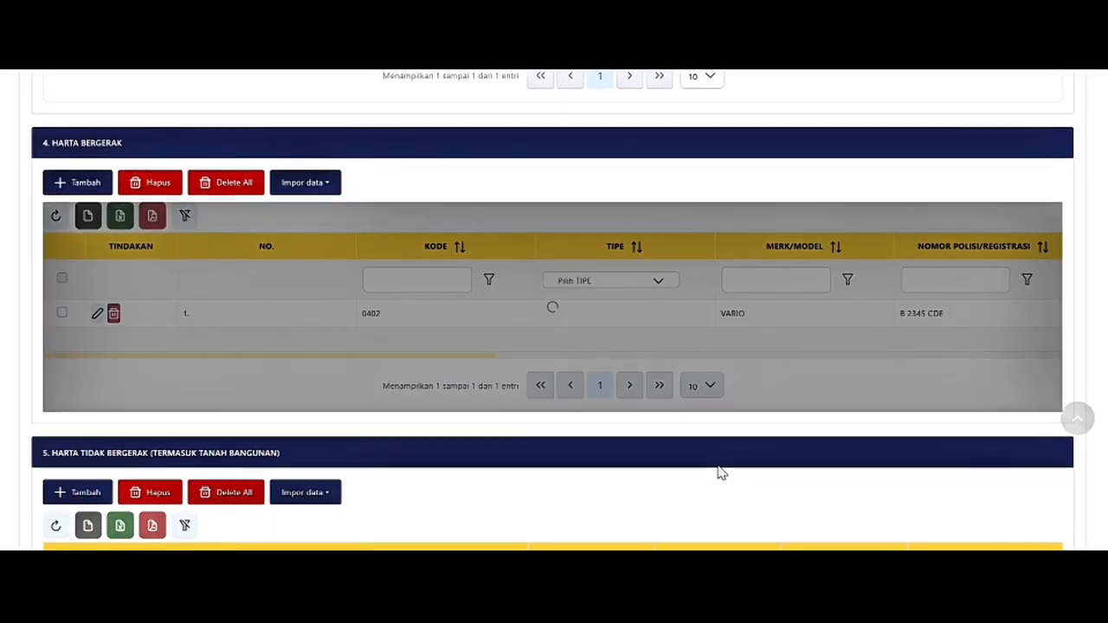
Add a Tanah Kosong entry under Harta Tidak Bergerak in YOGYAKARTA, 250 M2, no building.
scroll(717, 453, down, 1)
scroll(424, 235, down, 3)
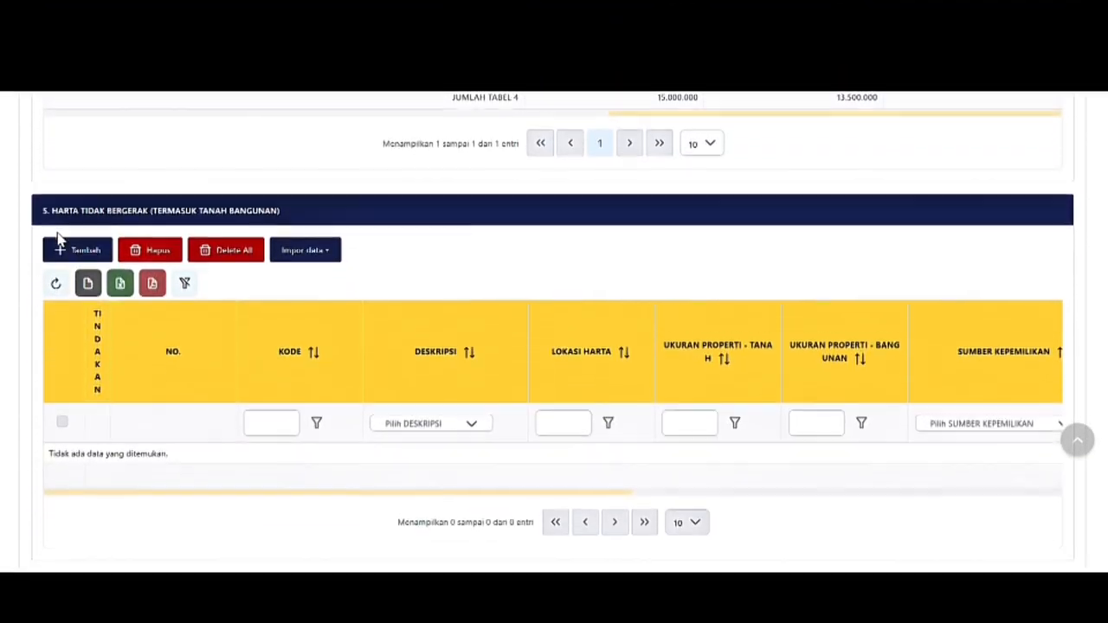
click(61, 244)
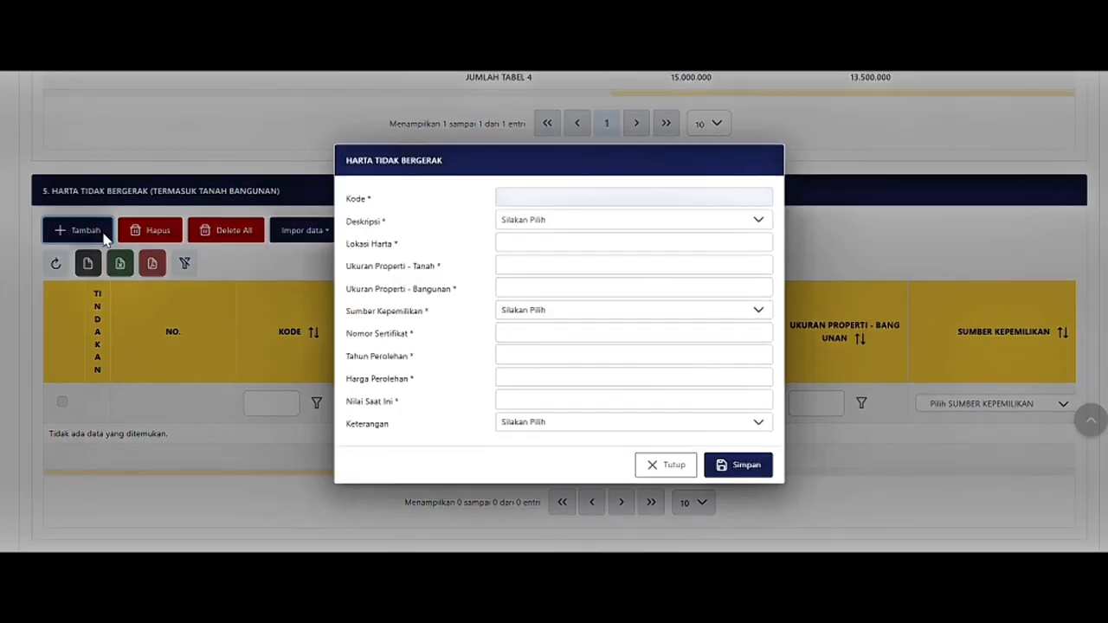
click(516, 223)
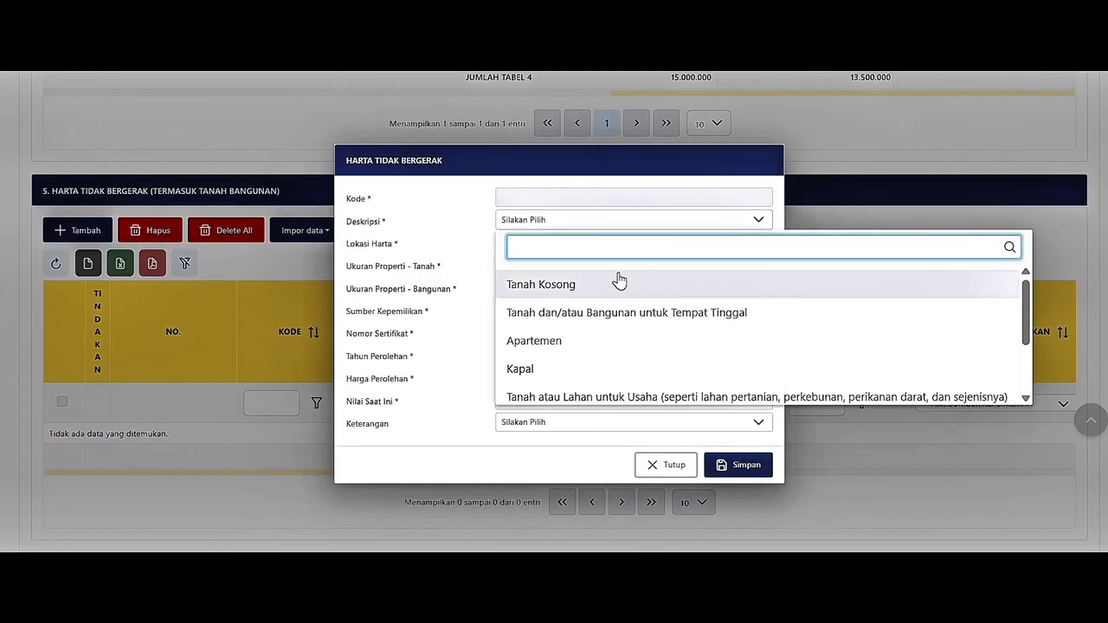
click(638, 290)
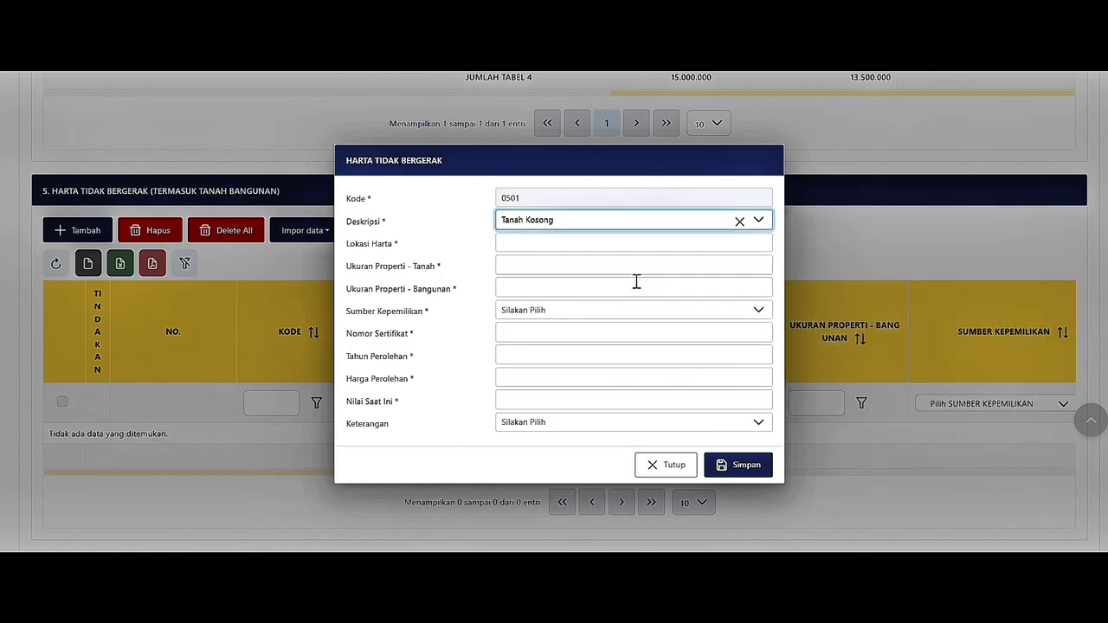
click(610, 245)
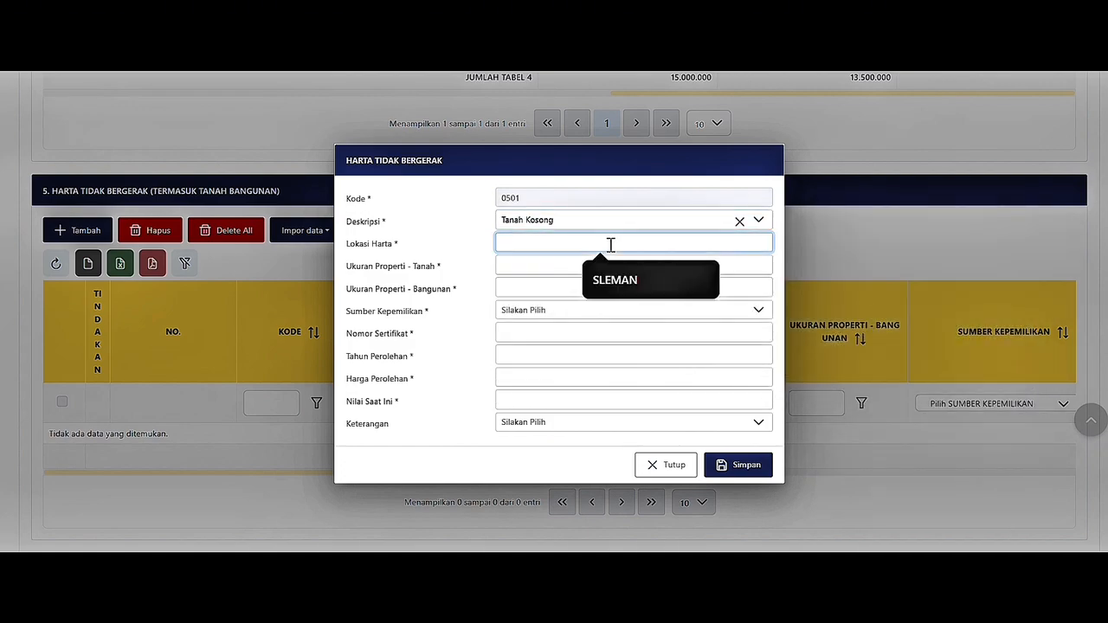
text(YOGYAKARTA)
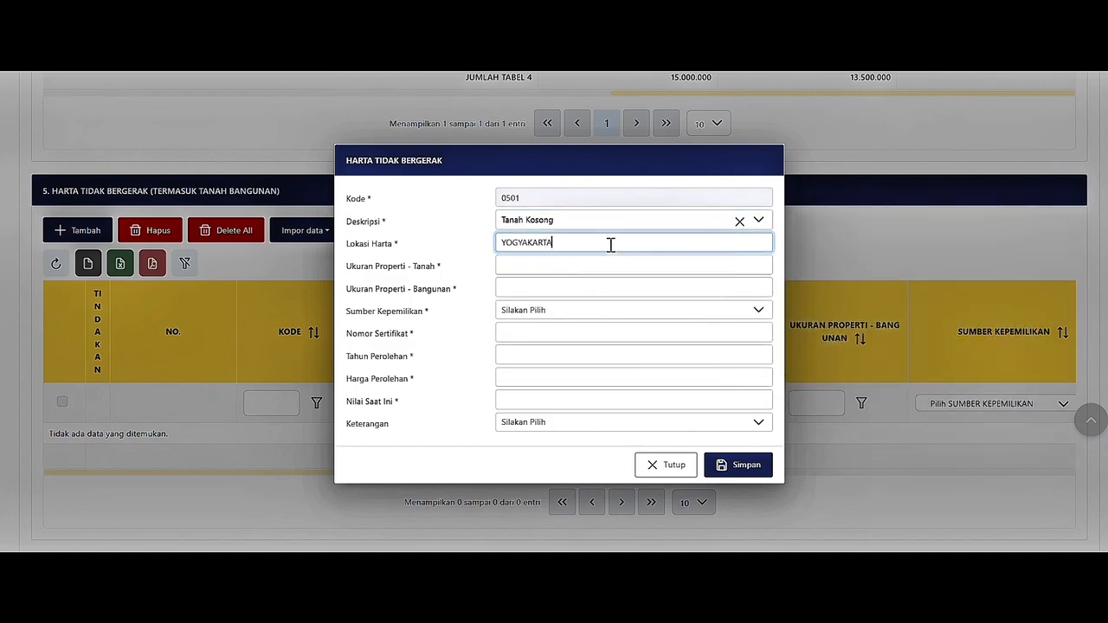
click(615, 267)
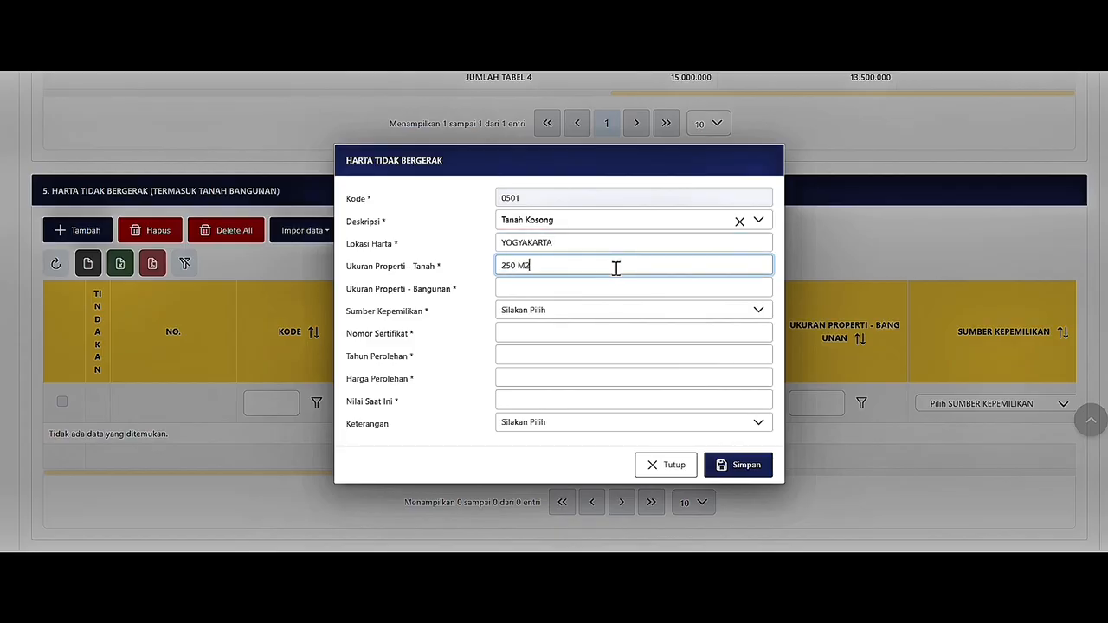
click(624, 289)
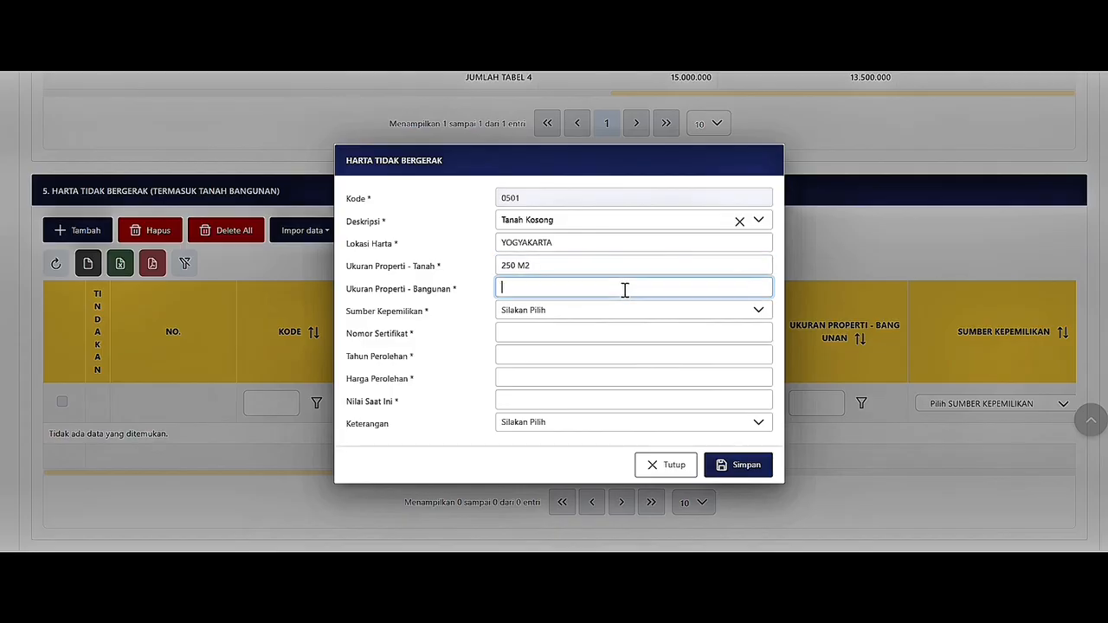
text(-)
Mark the land as Warisan with its certificate number, cost 250.000.000, value 350.000.000, and save.
click(630, 310)
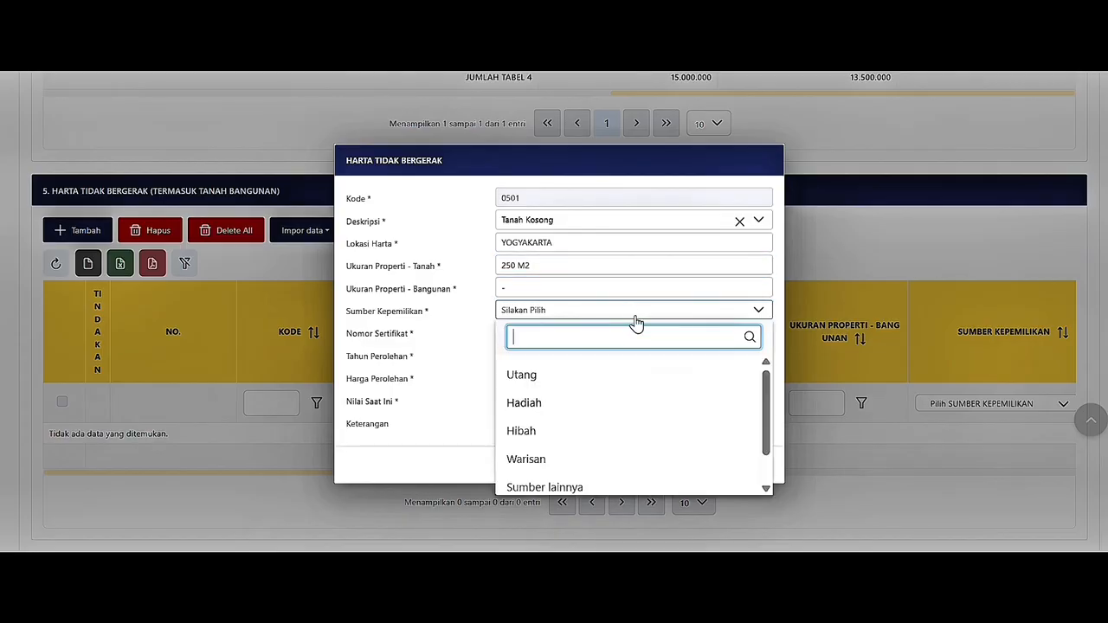
click(665, 465)
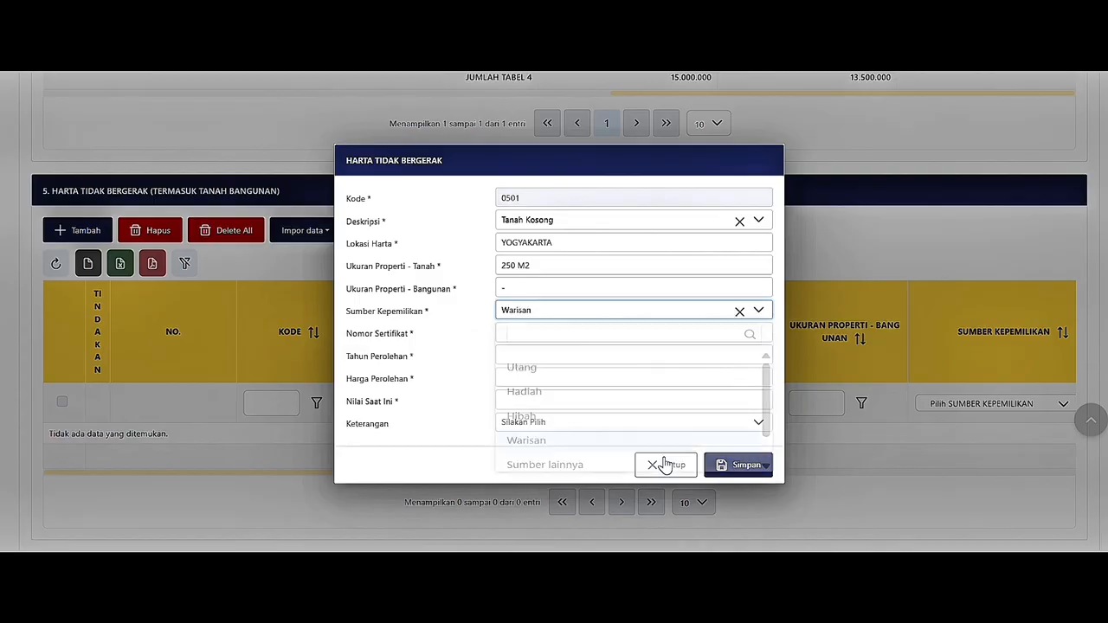
click(617, 332)
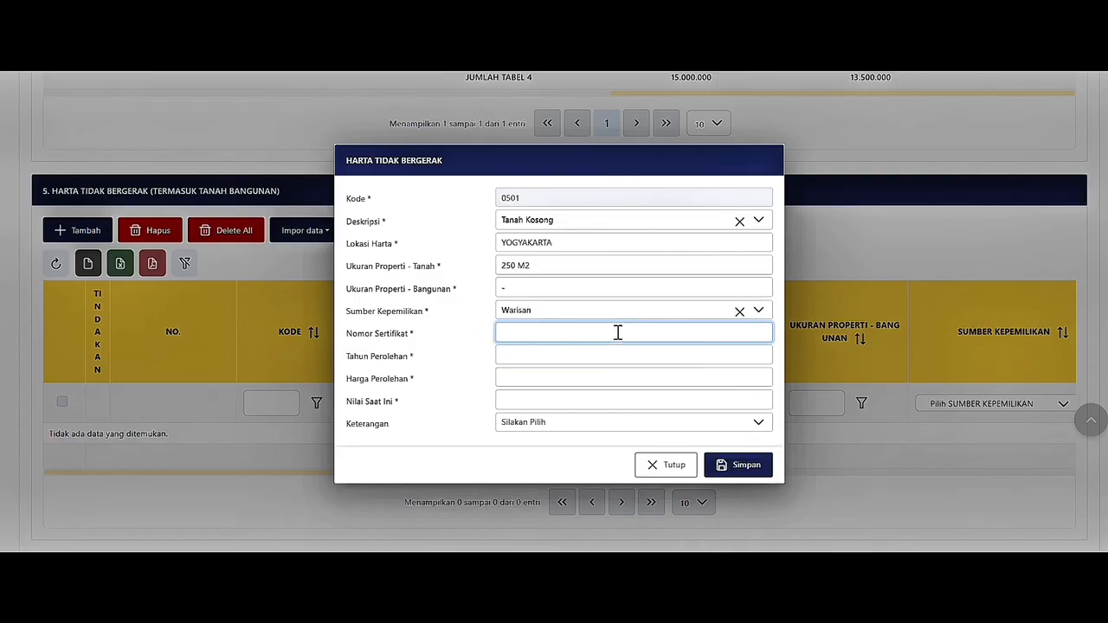
text(123456)
click(618, 357)
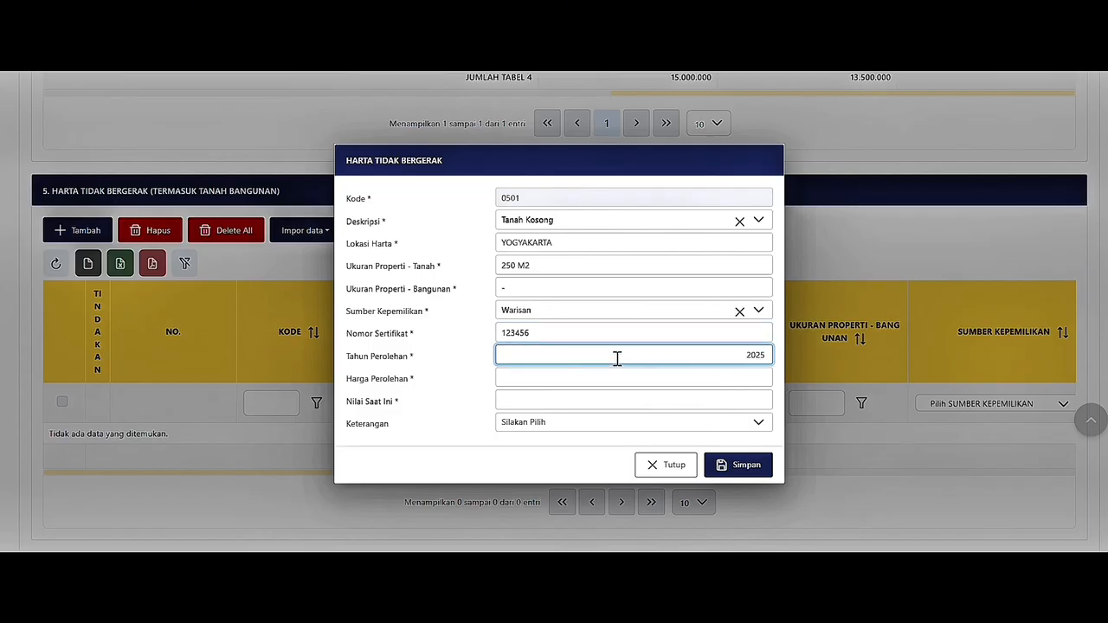
click(621, 376)
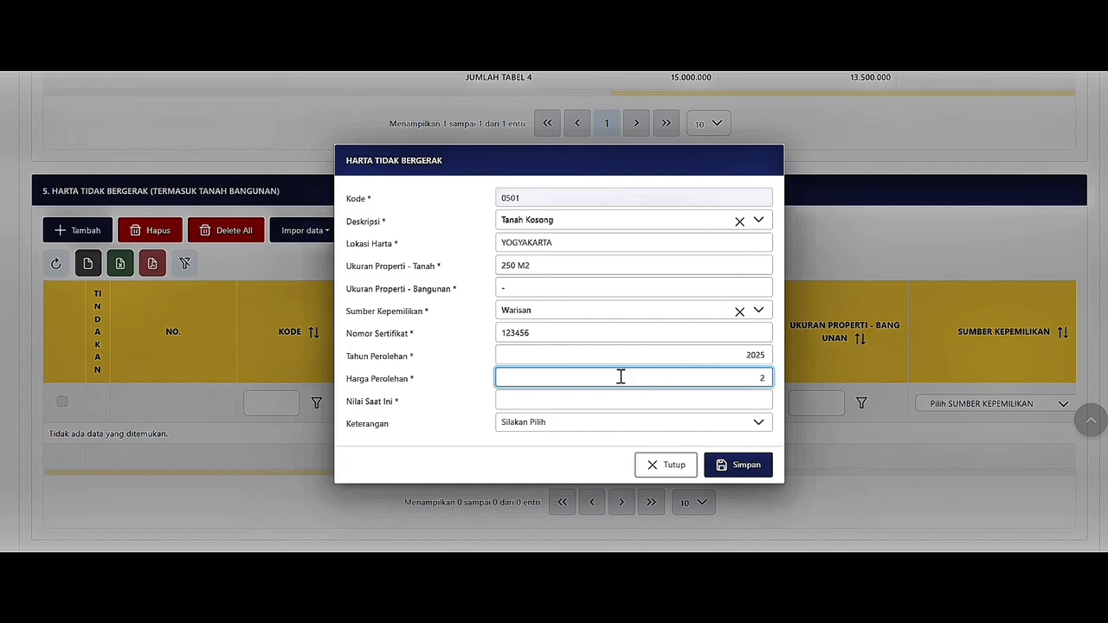
text(250.000.000)
click(623, 399)
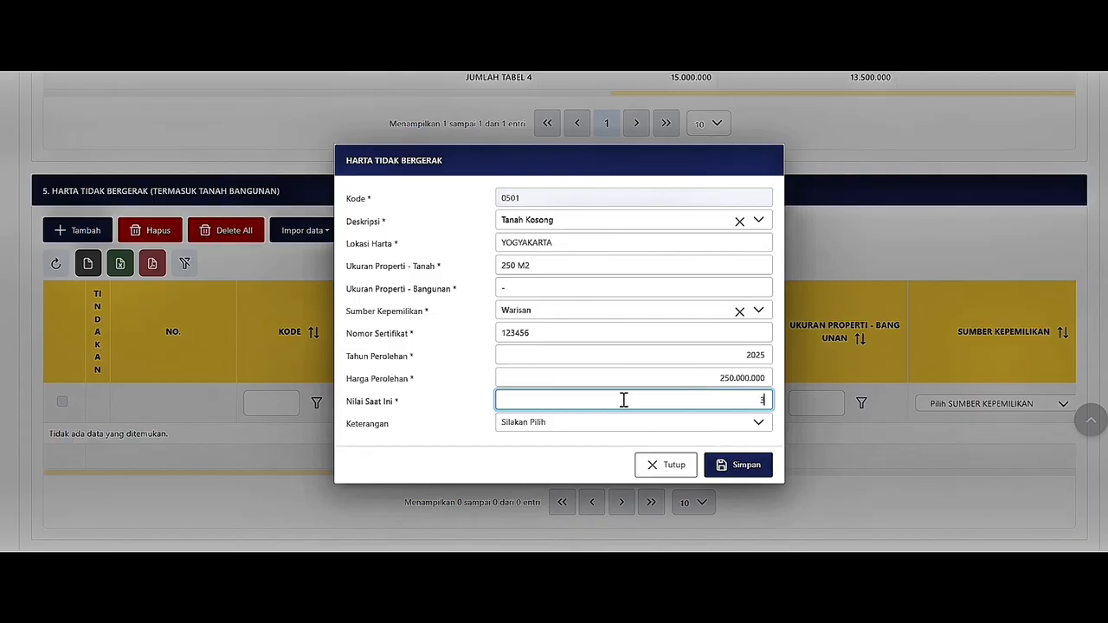
text(350.000.000)
click(631, 424)
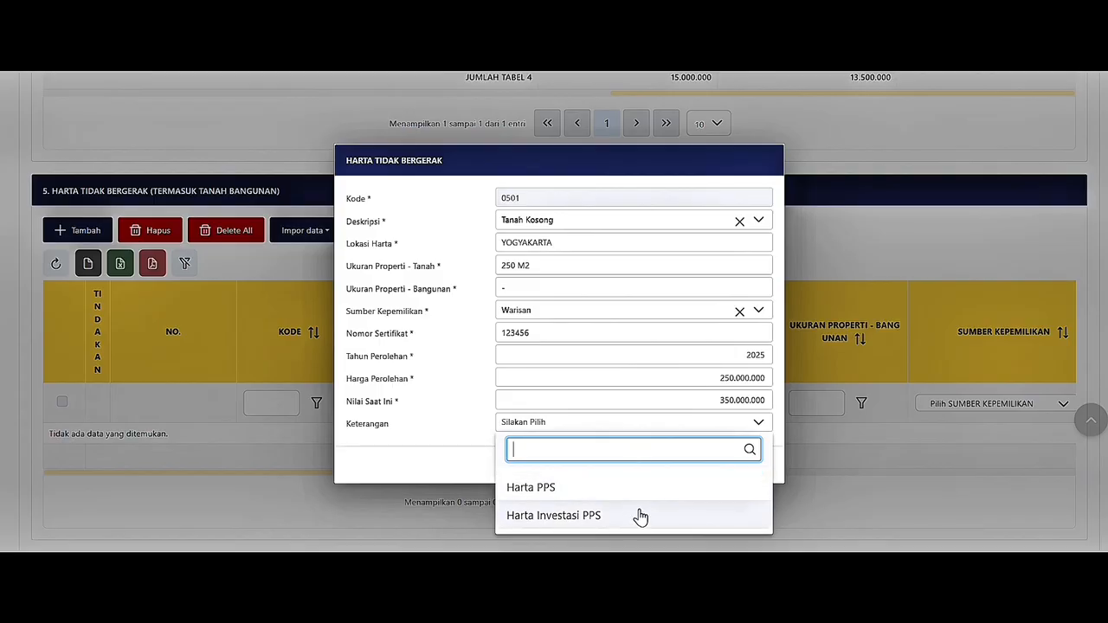
click(667, 426)
click(712, 461)
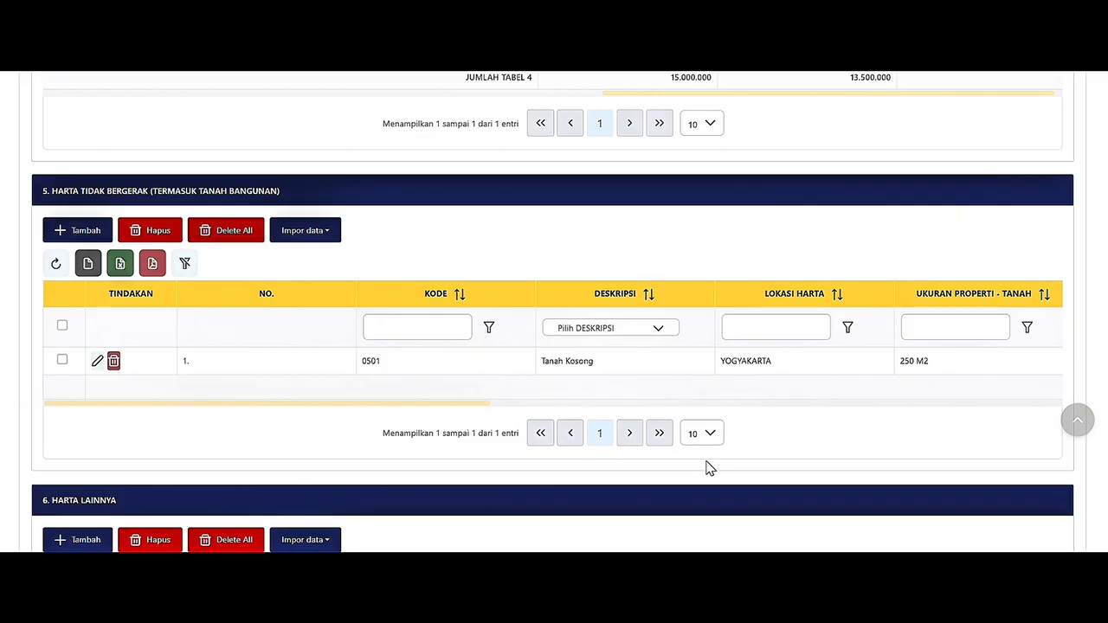
Scroll down to section 6 Harta Lainnya.
drag(445, 404, 1032, 405)
scroll(1032, 418, down, 1)
scroll(1032, 418, down, 3)
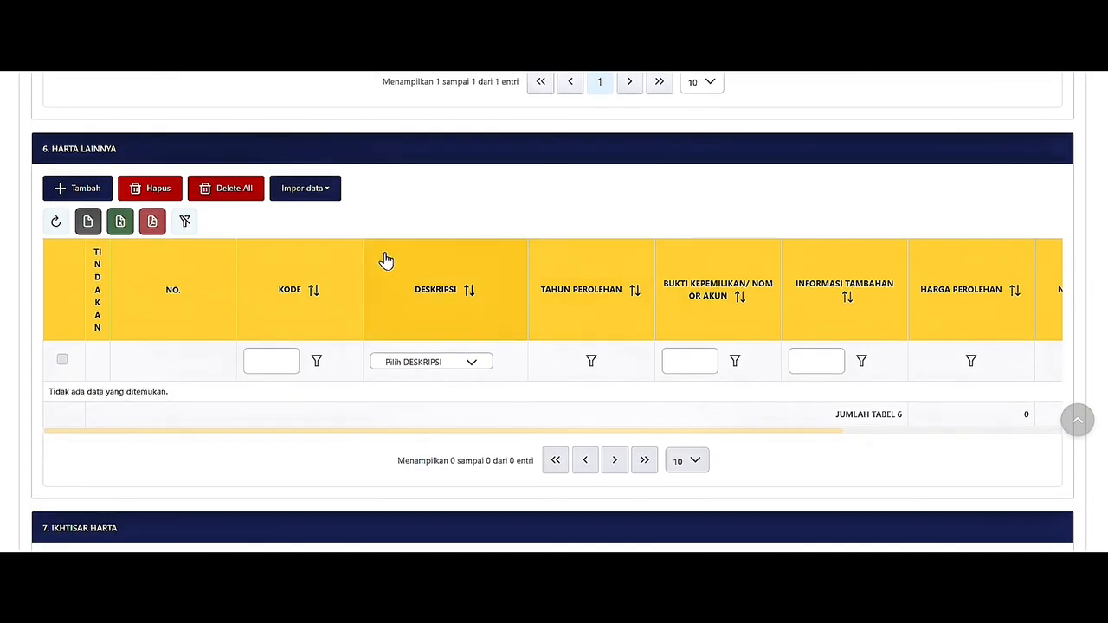
Add a Peralatan elektronik asset acquired 2022, cost 3.800.000, now worth 2.000.000.
click(84, 188)
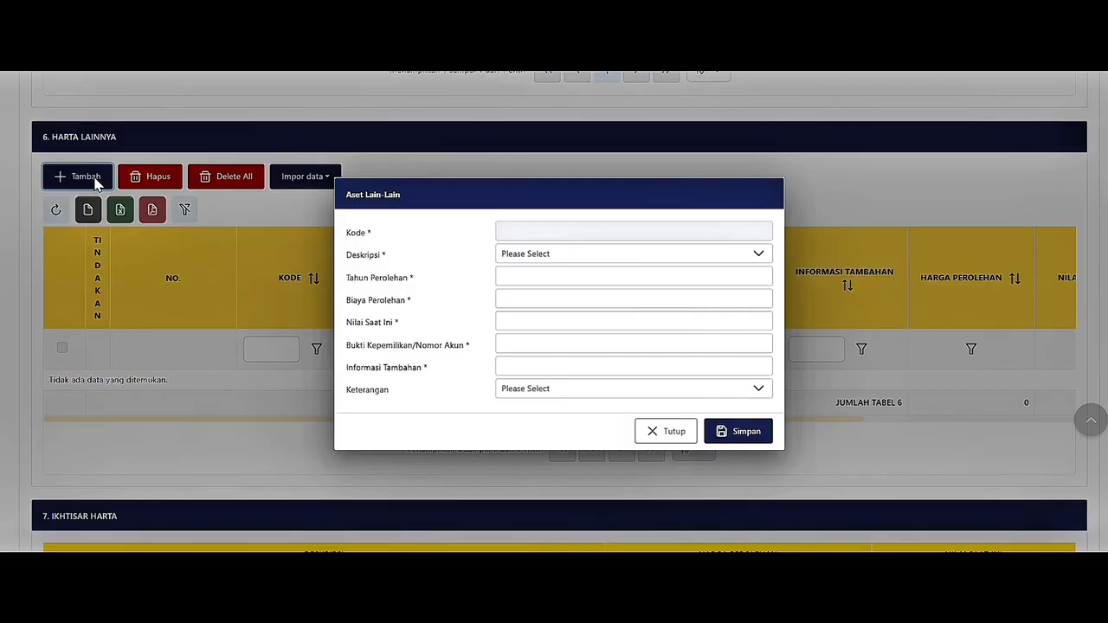
click(550, 256)
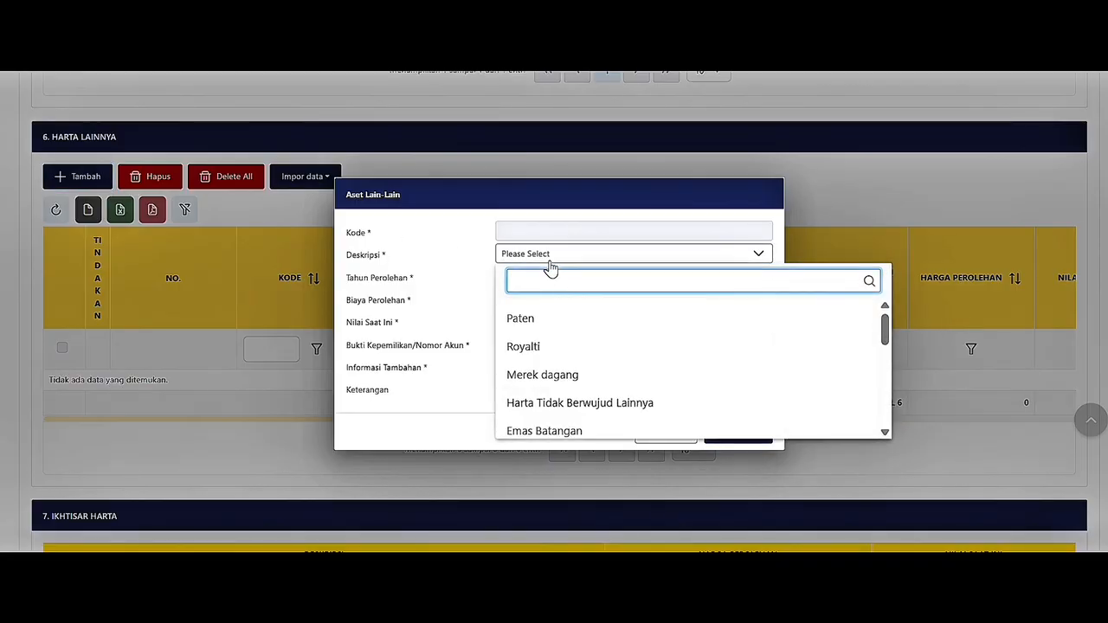
drag(885, 333, 895, 398)
click(762, 372)
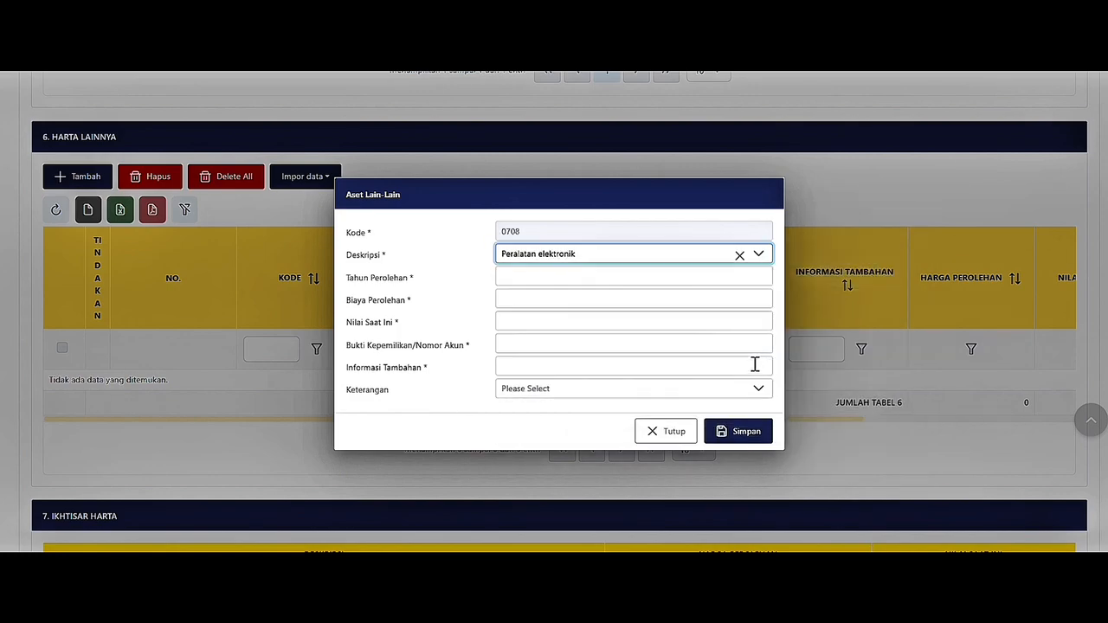
click(508, 276)
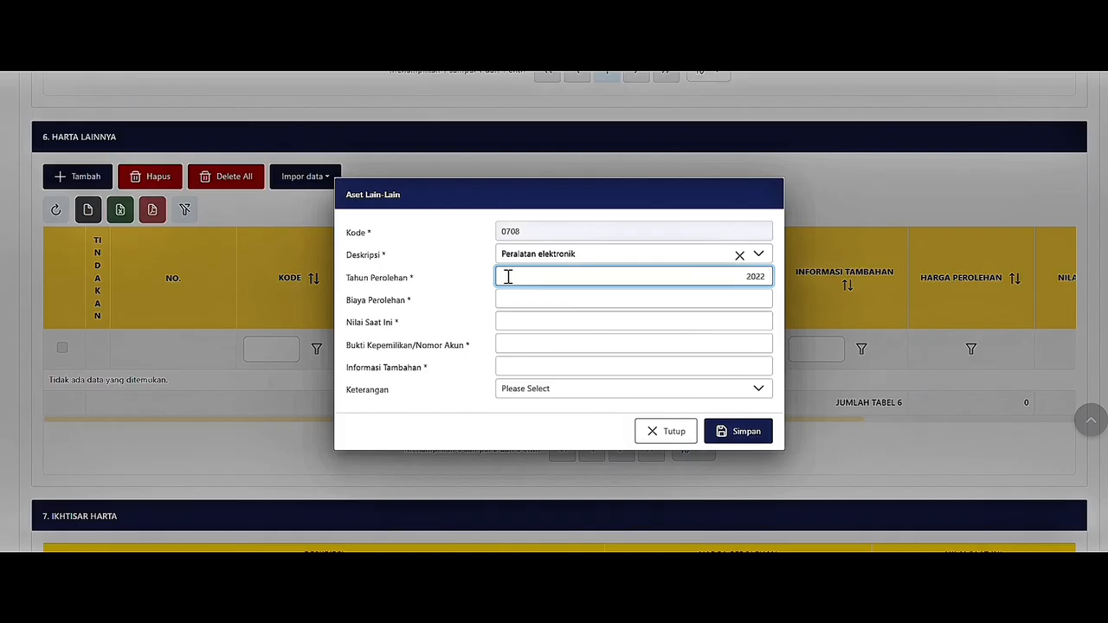
text(2022)
key(Tab)
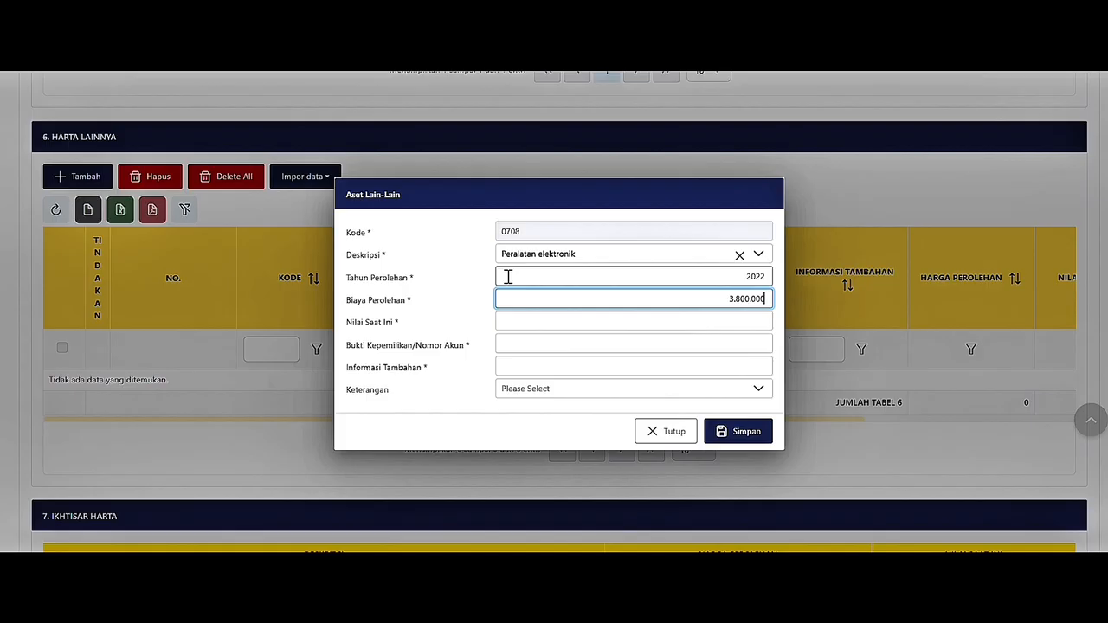
click(515, 320)
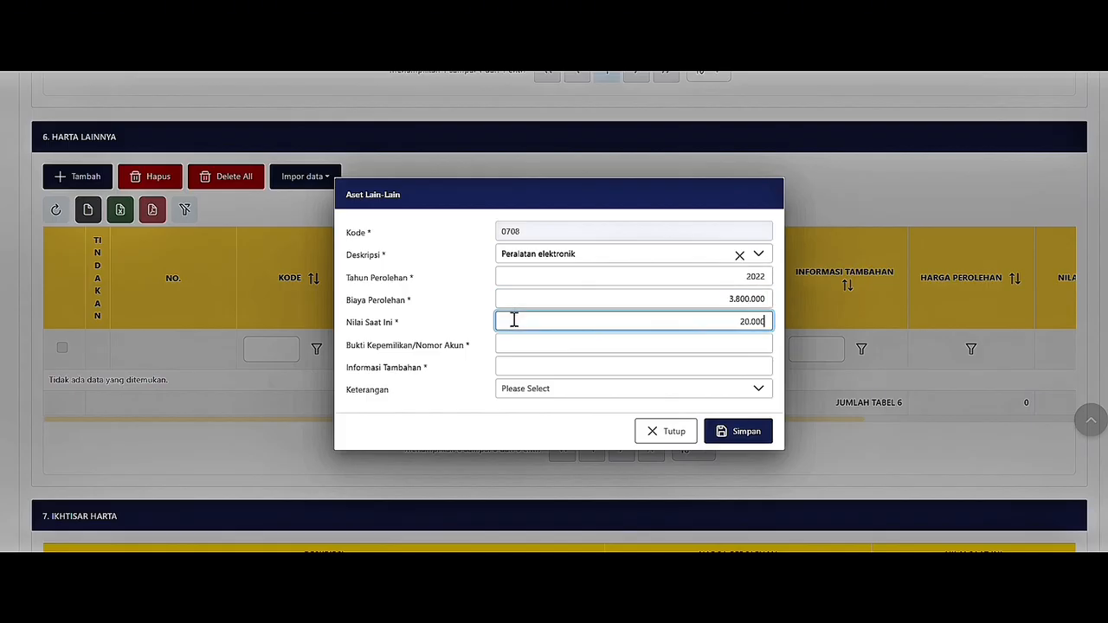
text(2000000)
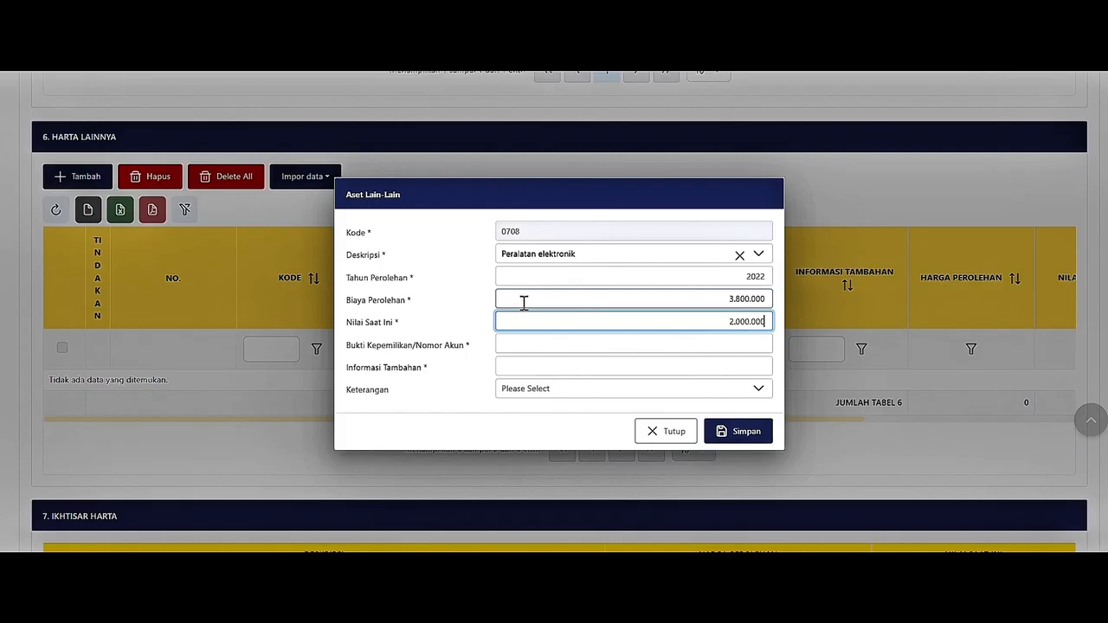
Enter proof number 012 and description HANDPHONE REDMI NOTE 10 PRO, then save the asset.
click(533, 343)
text(01234)
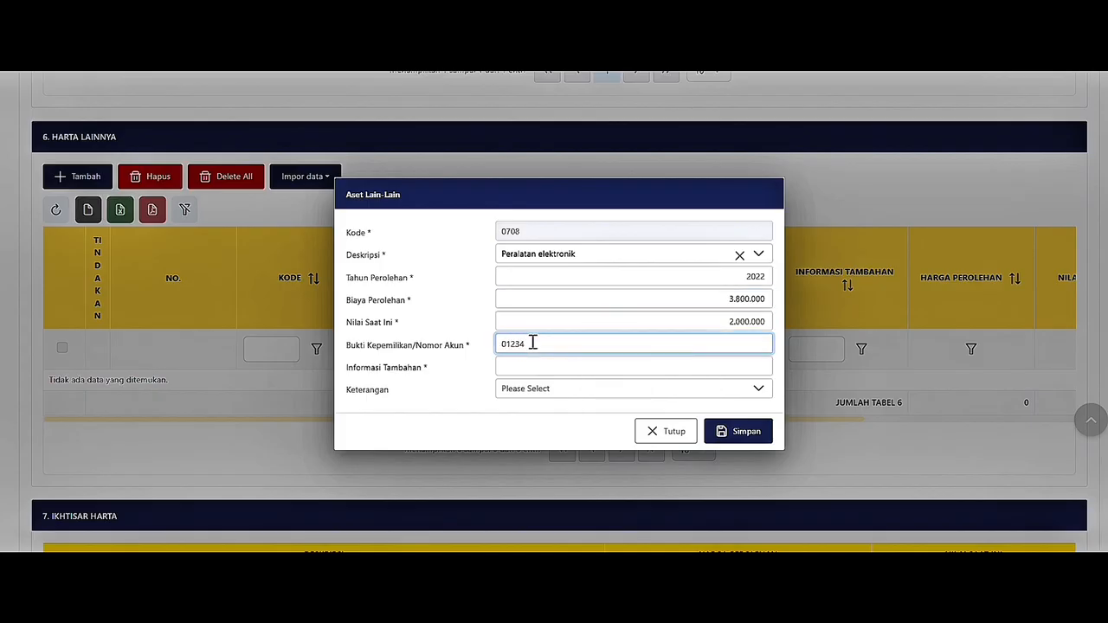
click(548, 367)
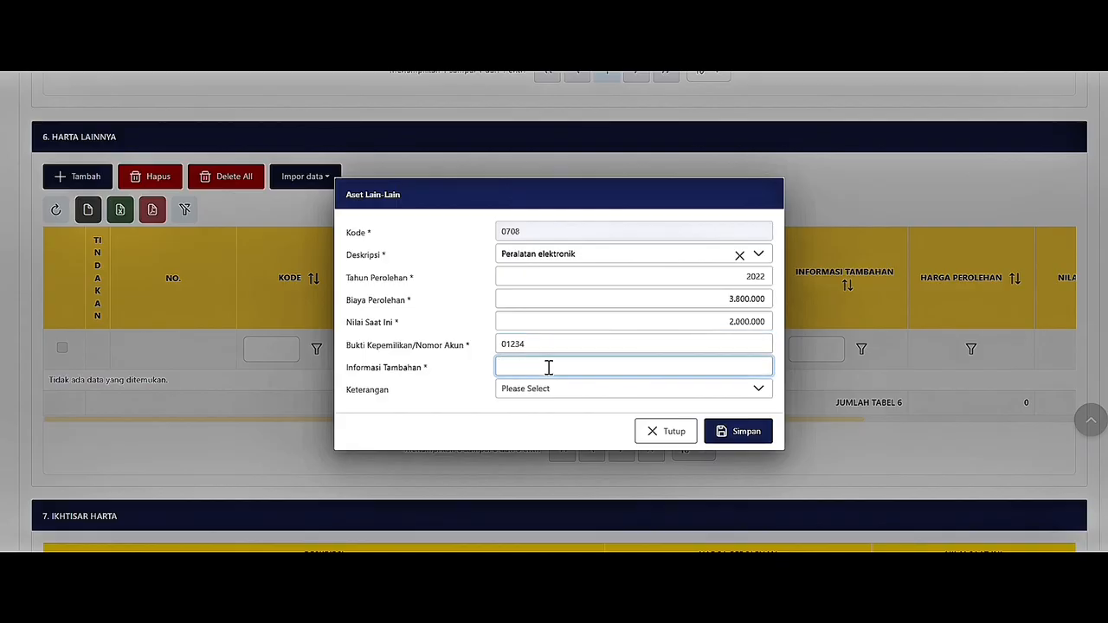
text(HANDPHONE REDMI NOTE 10)
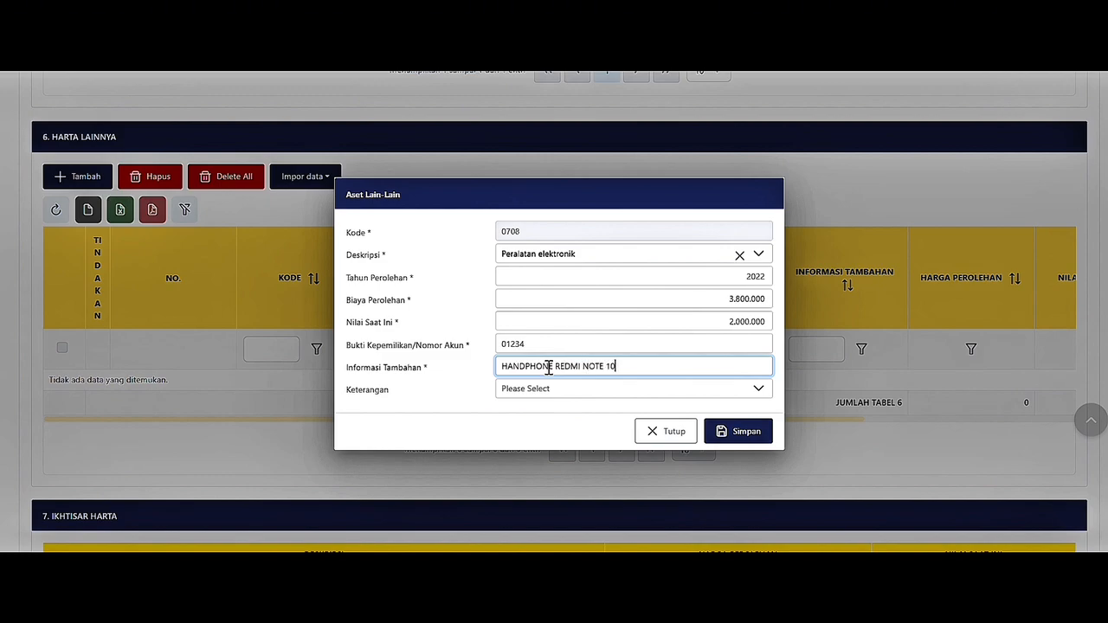
text( PRO)
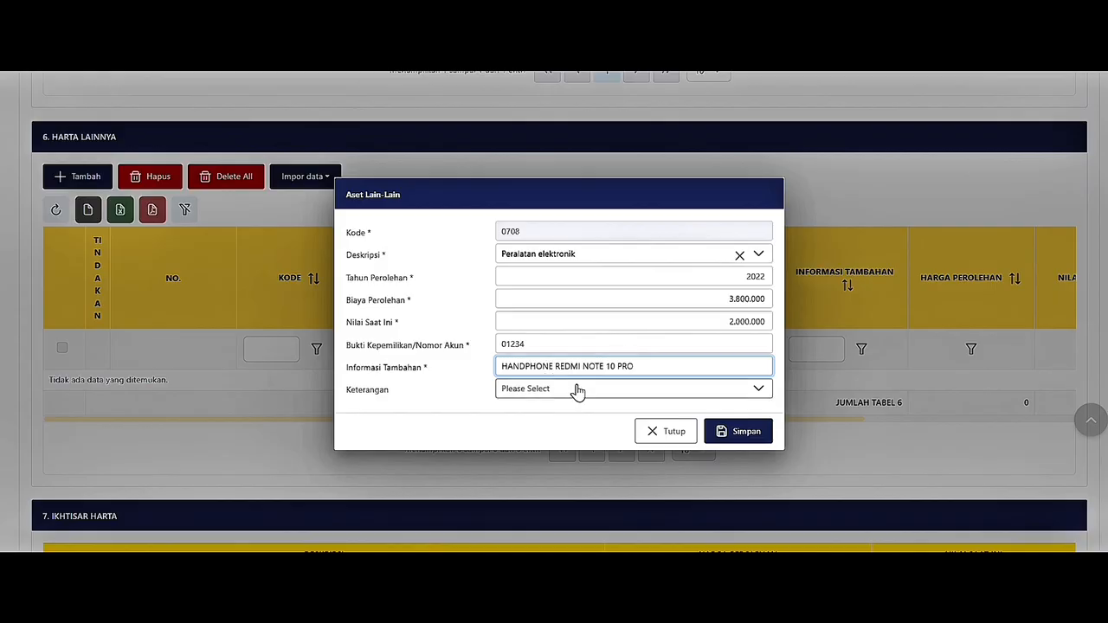
click(574, 389)
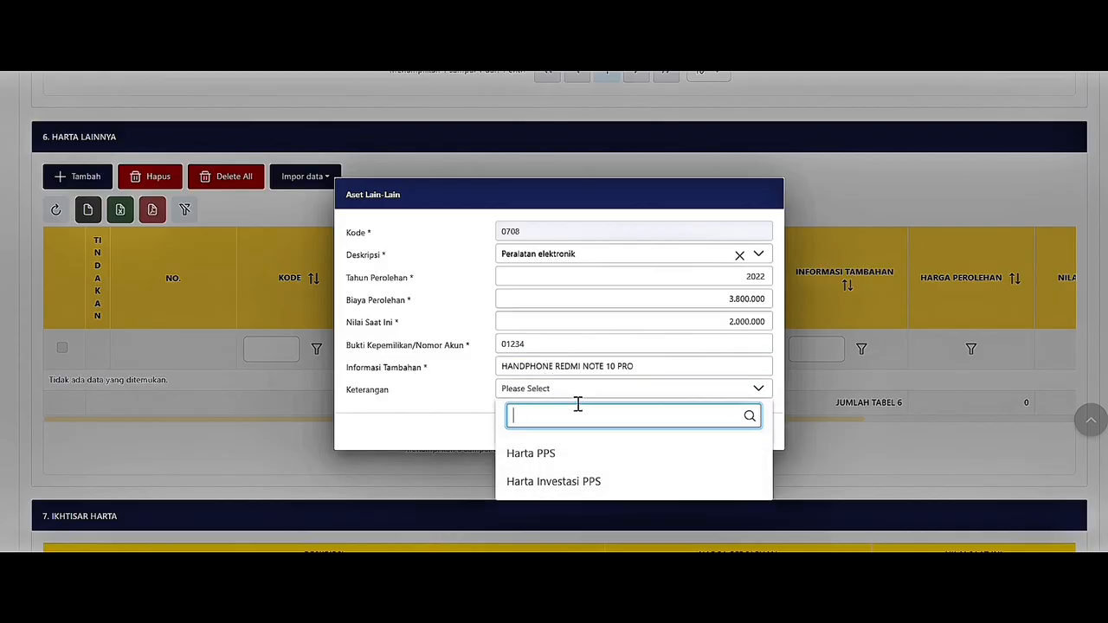
click(586, 391)
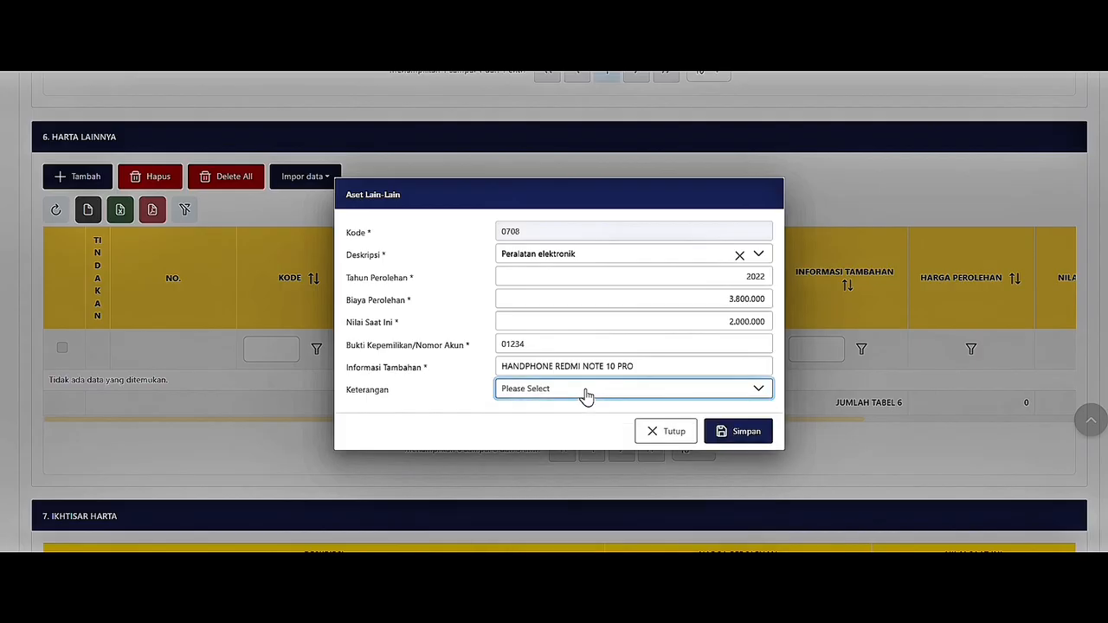
click(713, 430)
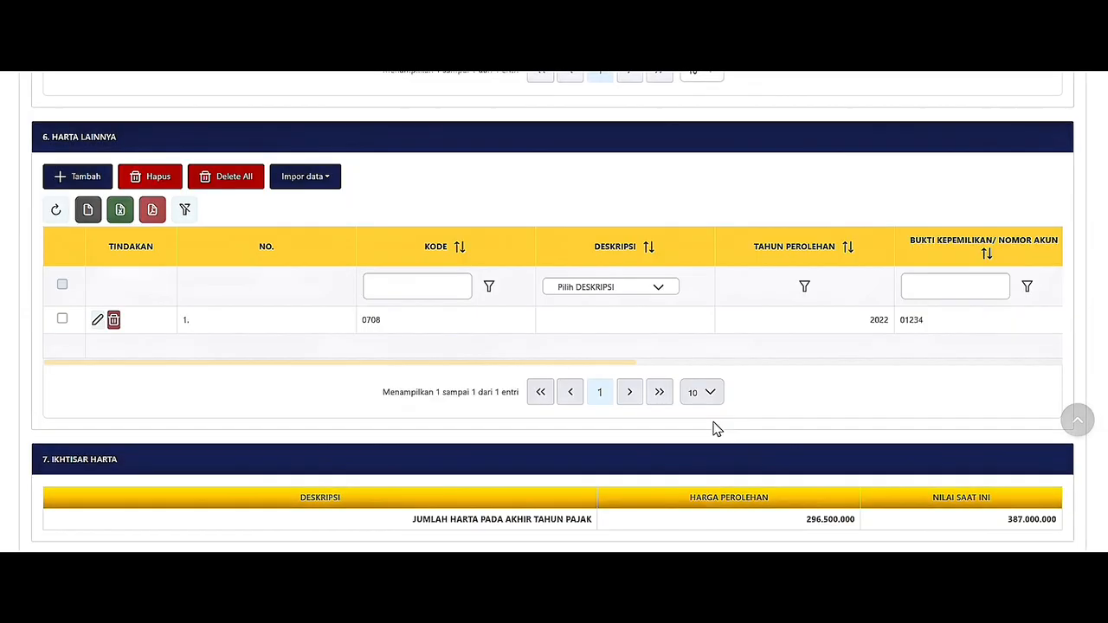
drag(478, 363, 921, 396)
scroll(920, 394, down, 2)
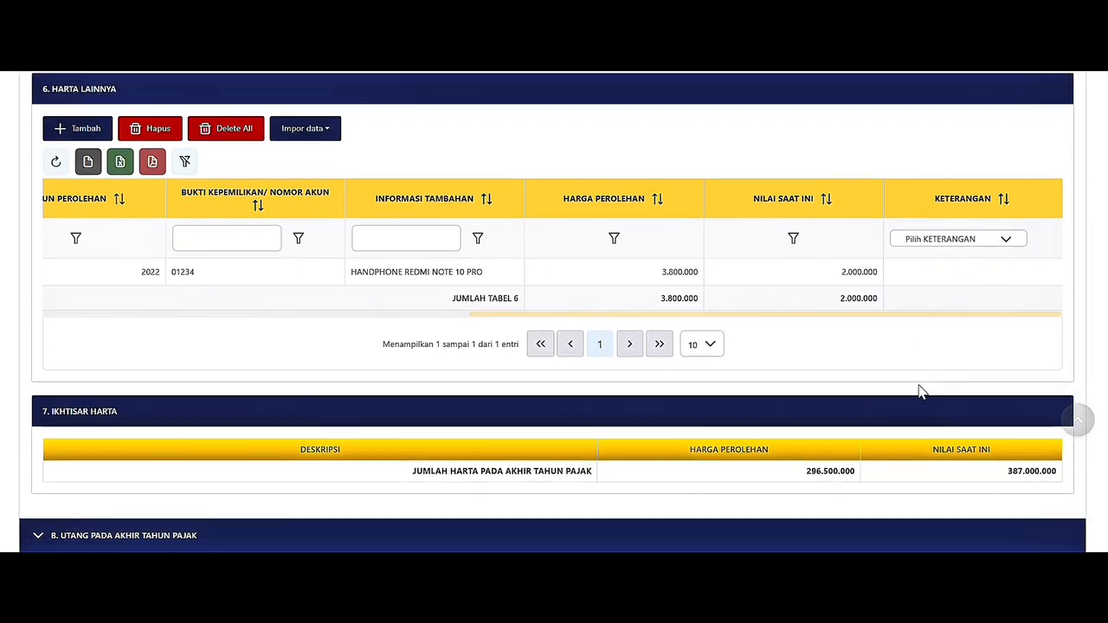
scroll(920, 394, down, 3)
Start a Utang Bank debt entry and paste the creditor BANK RAKYAT INDONESIA's tax ID.
click(71, 185)
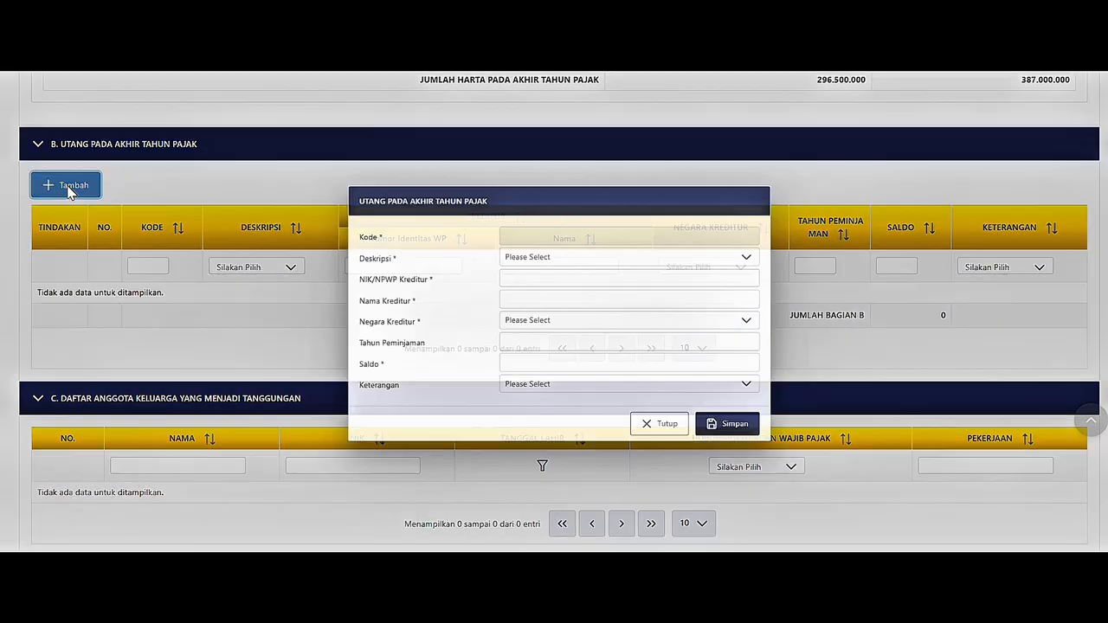
click(540, 256)
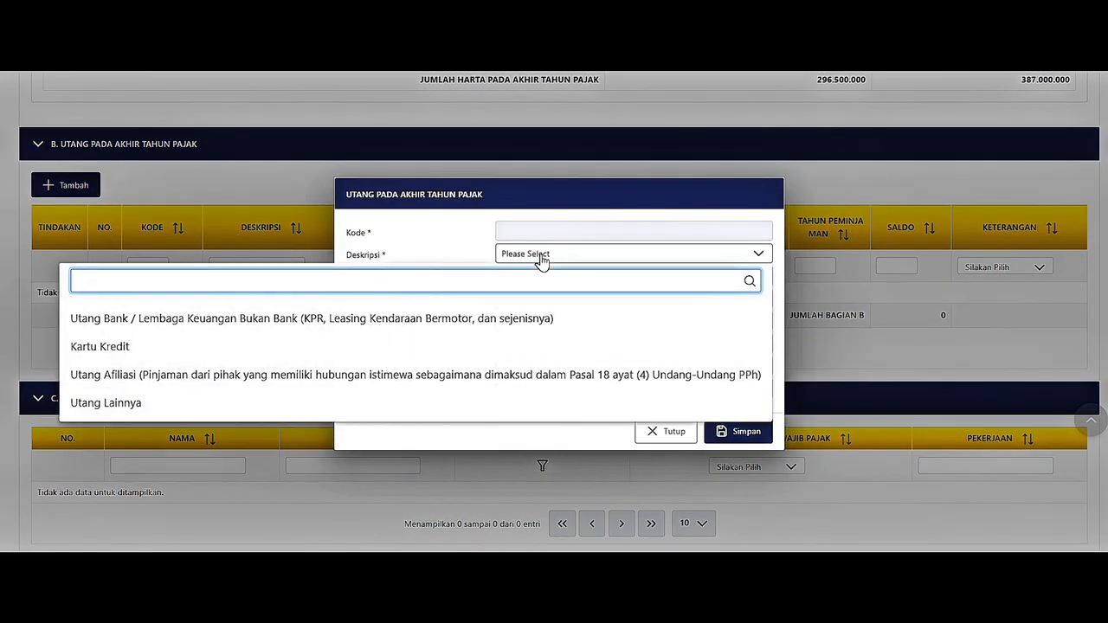
click(528, 318)
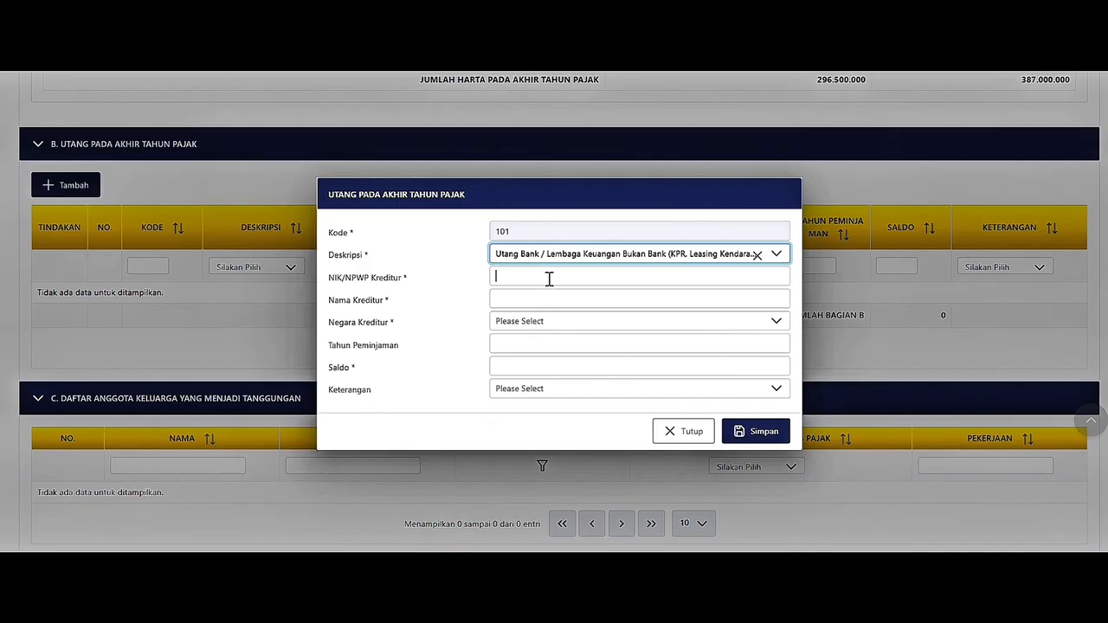
click(549, 278)
key(ctrl+v)
click(499, 275)
key(BackSpace)
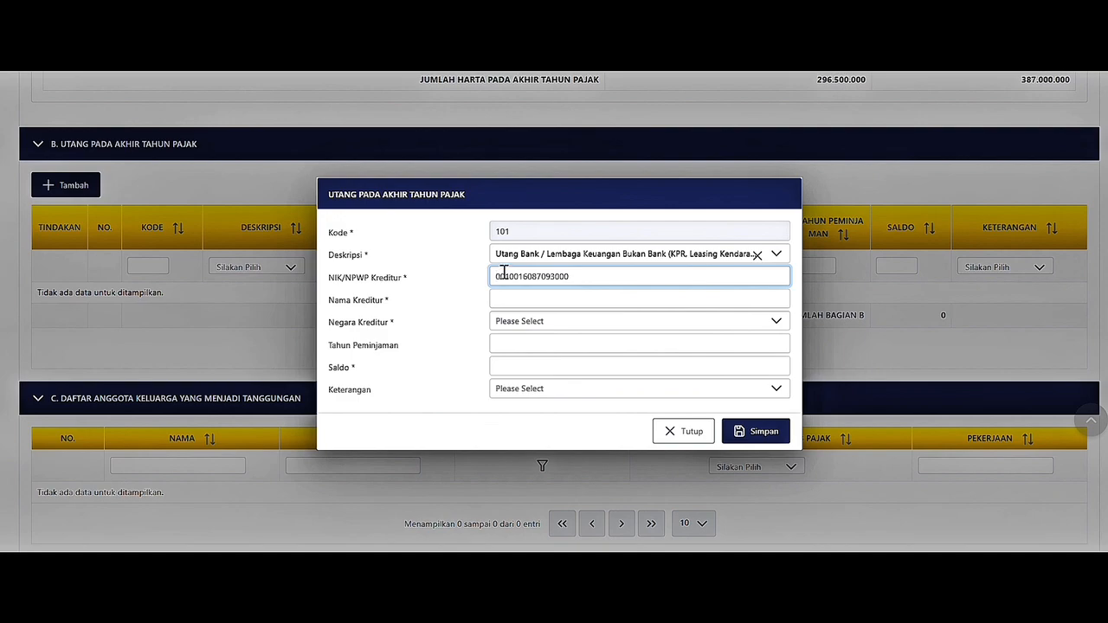
click(576, 298)
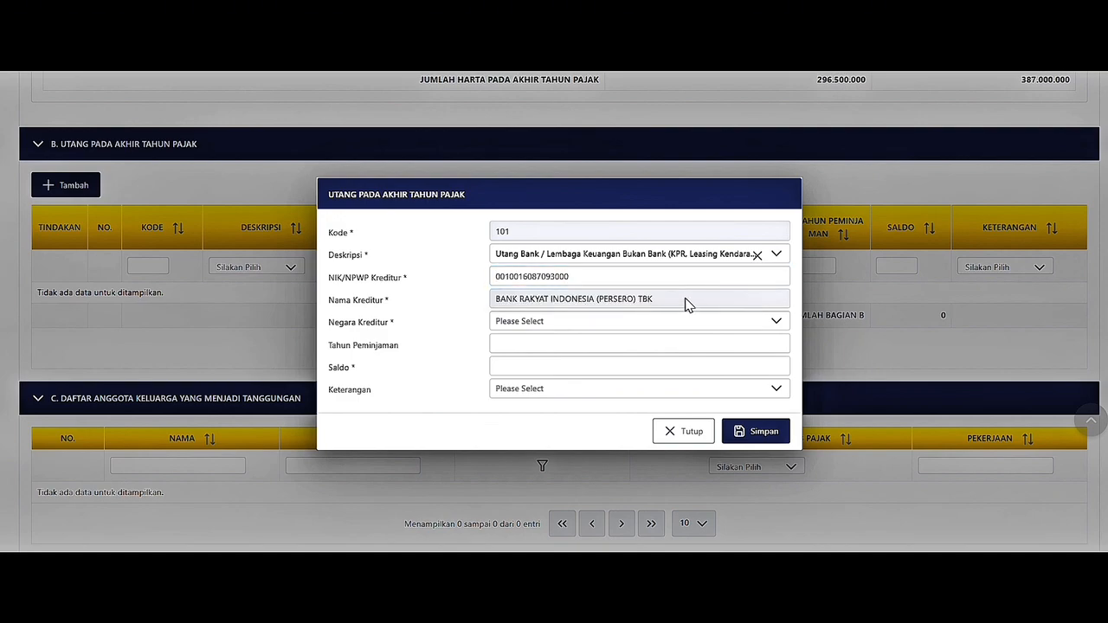
Set creditor country Indonesia, year 2025, outstanding balance 250.000.000, and save the debt.
click(693, 327)
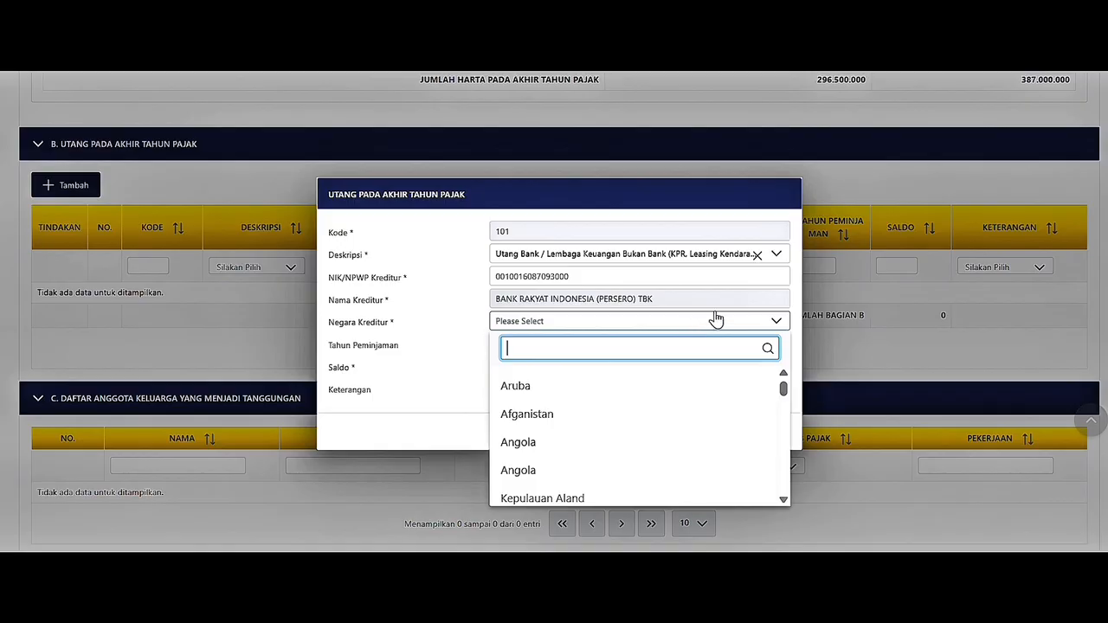
text(INDONESIA)
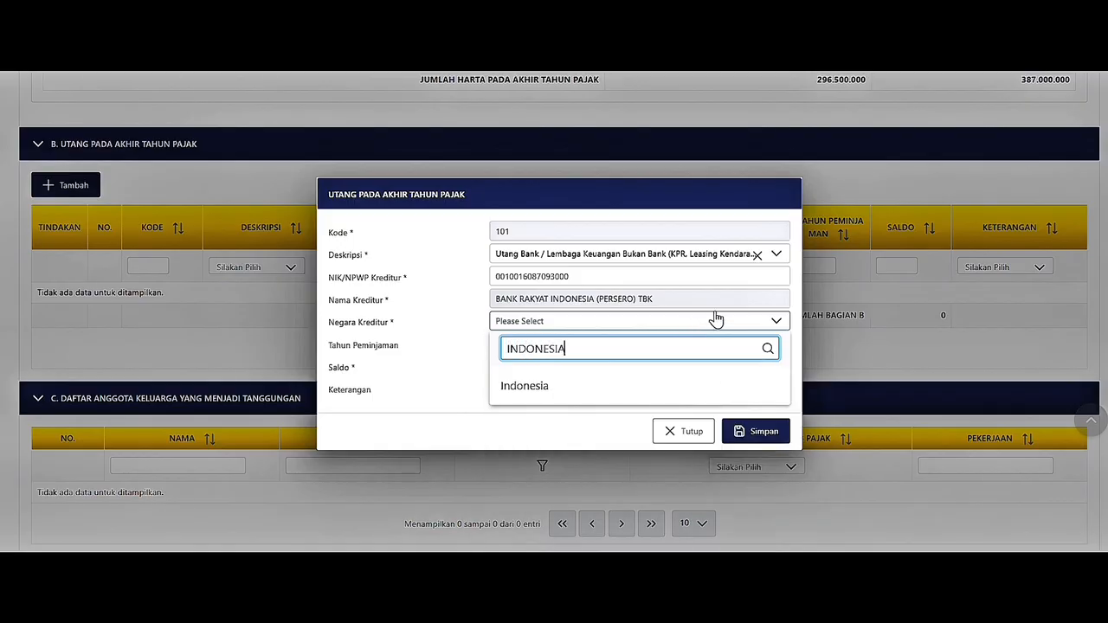
click(717, 389)
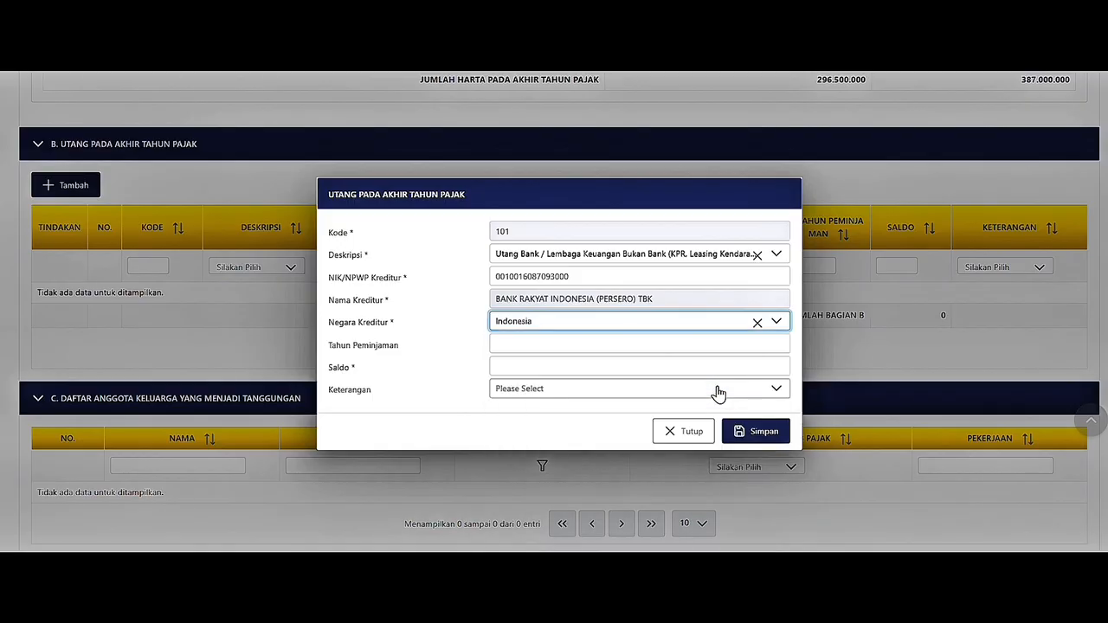
click(701, 345)
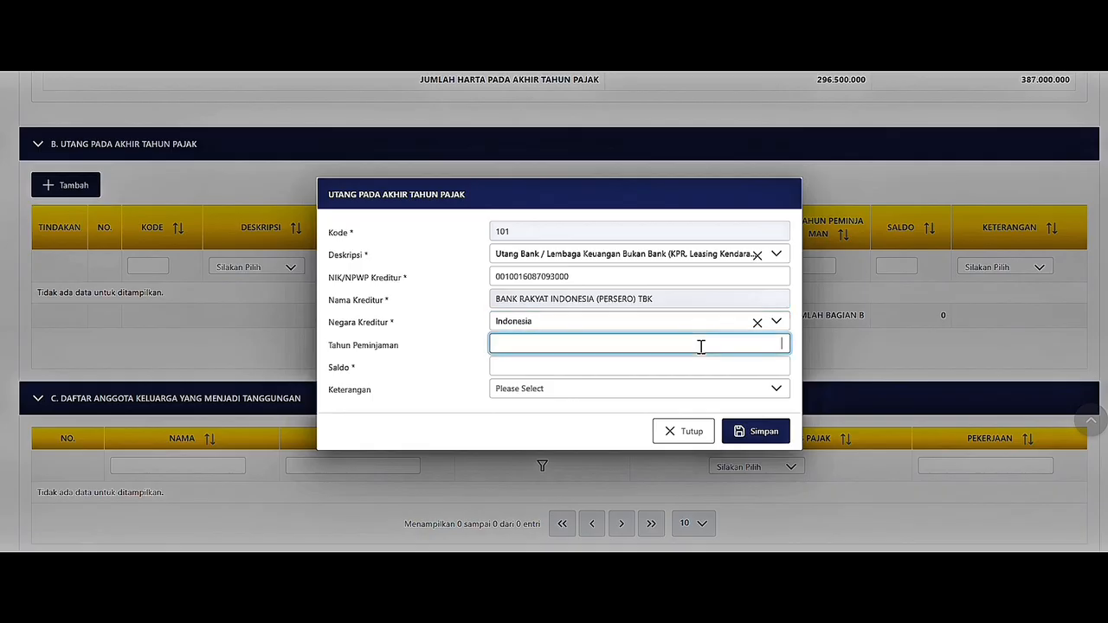
text(2025)
click(709, 366)
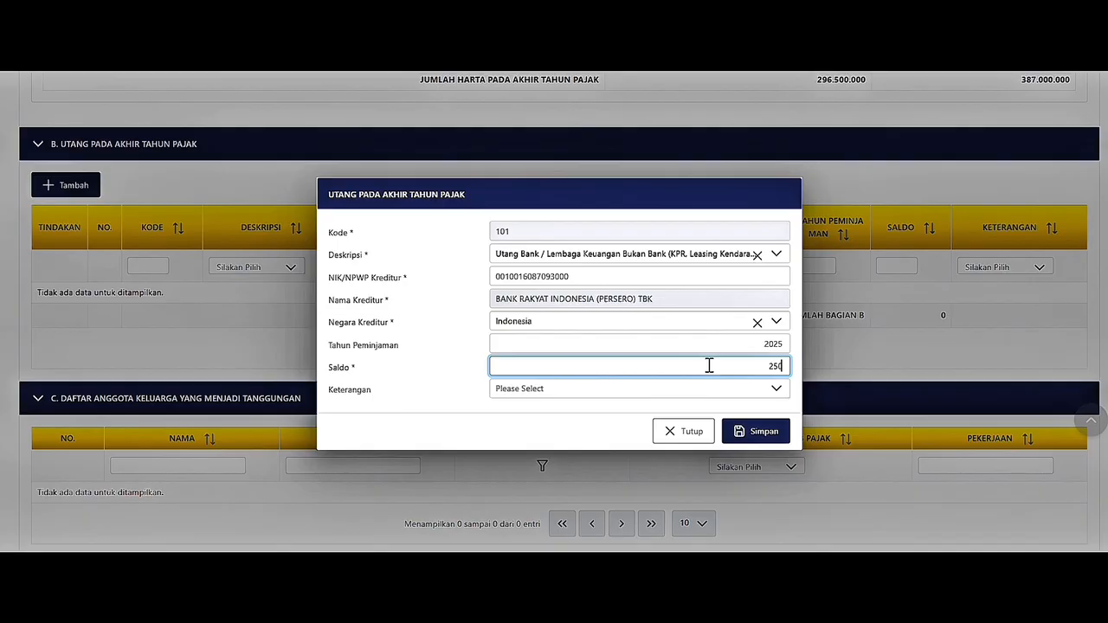
text(250.000.000)
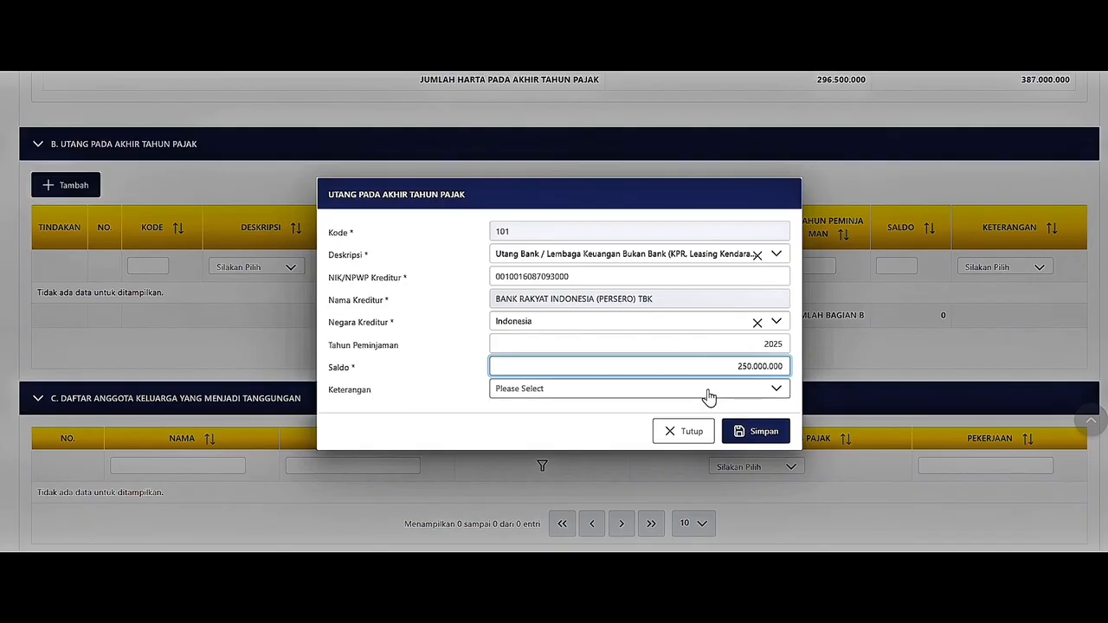
click(709, 396)
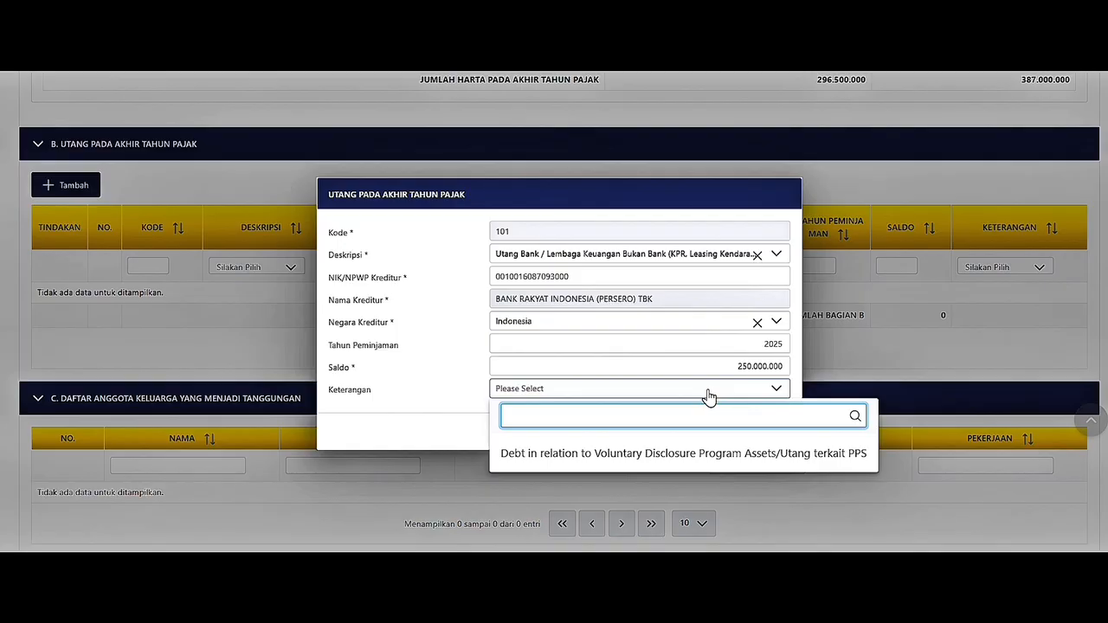
click(709, 396)
click(742, 433)
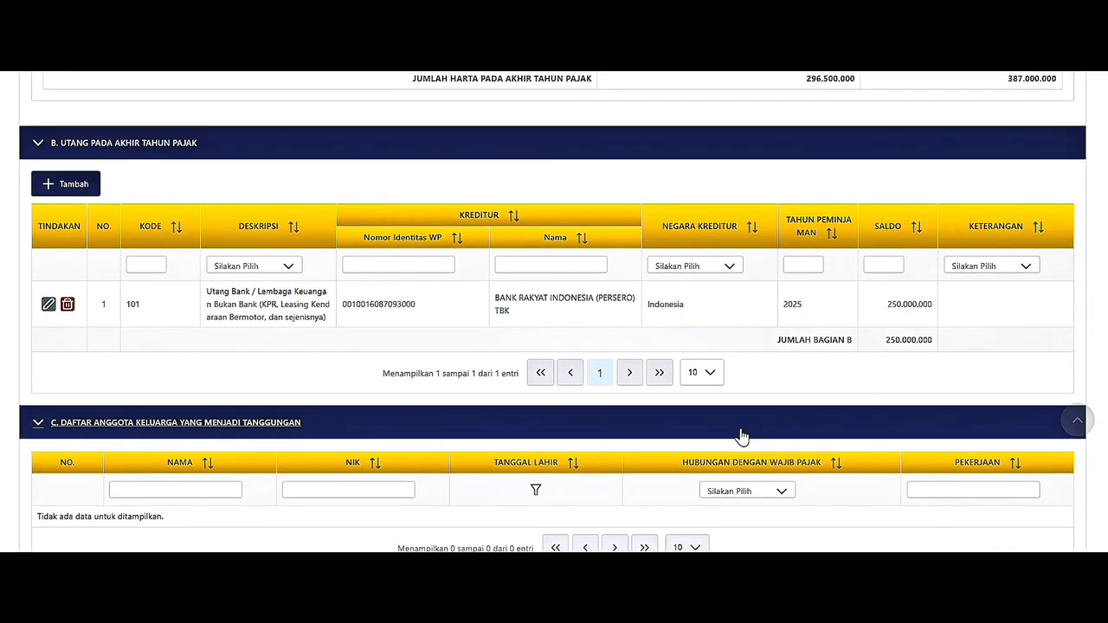
Review L-1 sections B–E, including the CIPTA COSTUM withholding slip, and save with Simpan Konsep.
scroll(742, 435, down, 2)
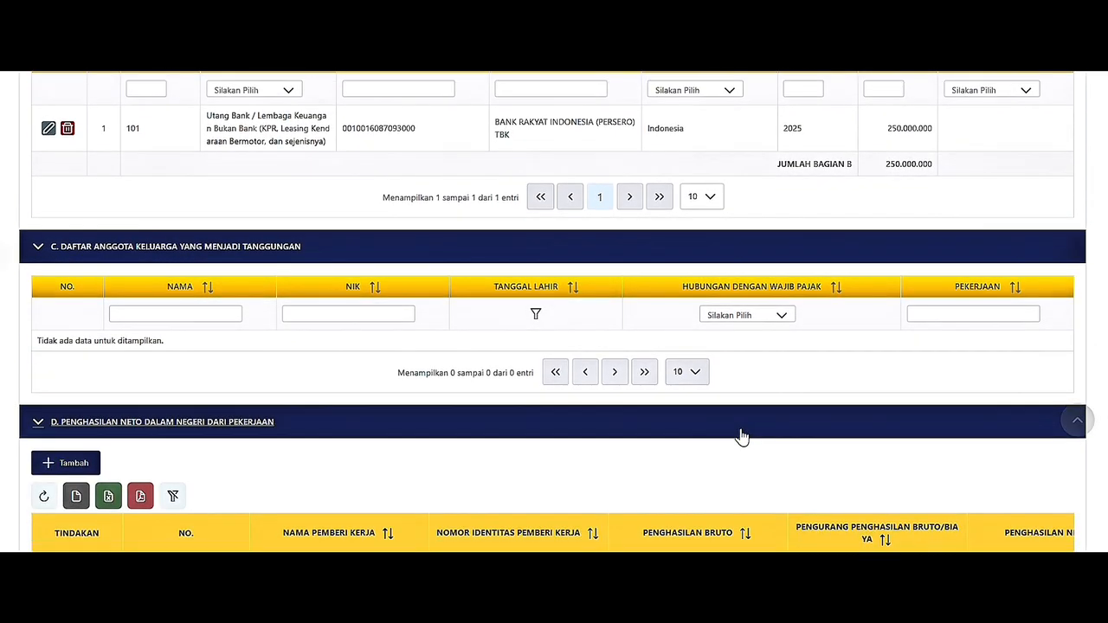
scroll(742, 435, down, 1)
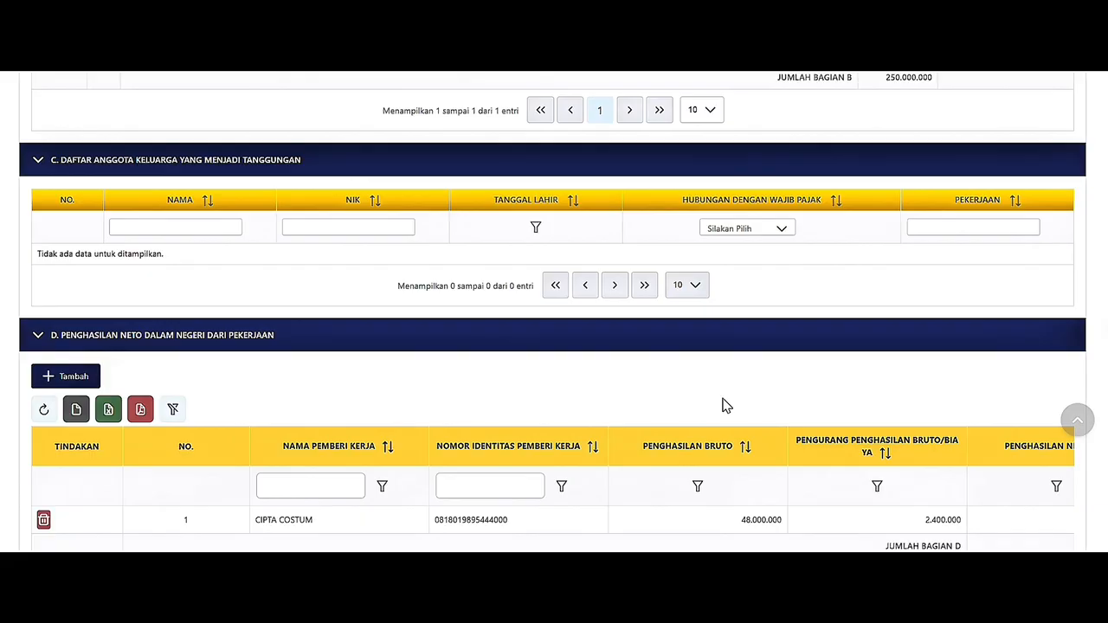
scroll(384, 361, down, 1)
scroll(375, 363, down, 2)
scroll(375, 365, up, 1)
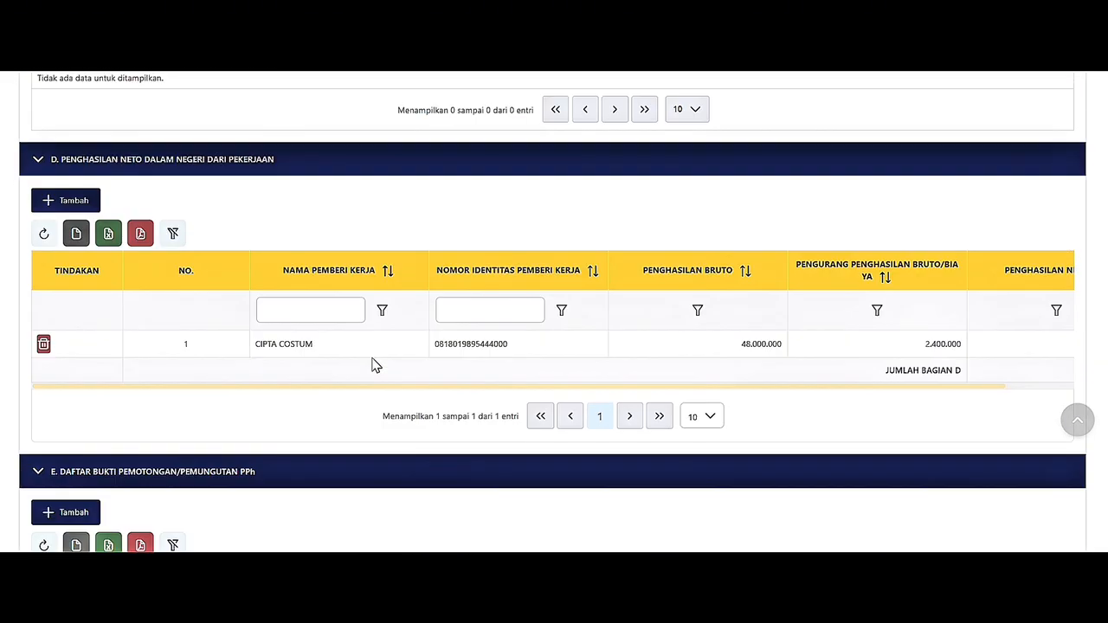
drag(218, 388, 297, 391)
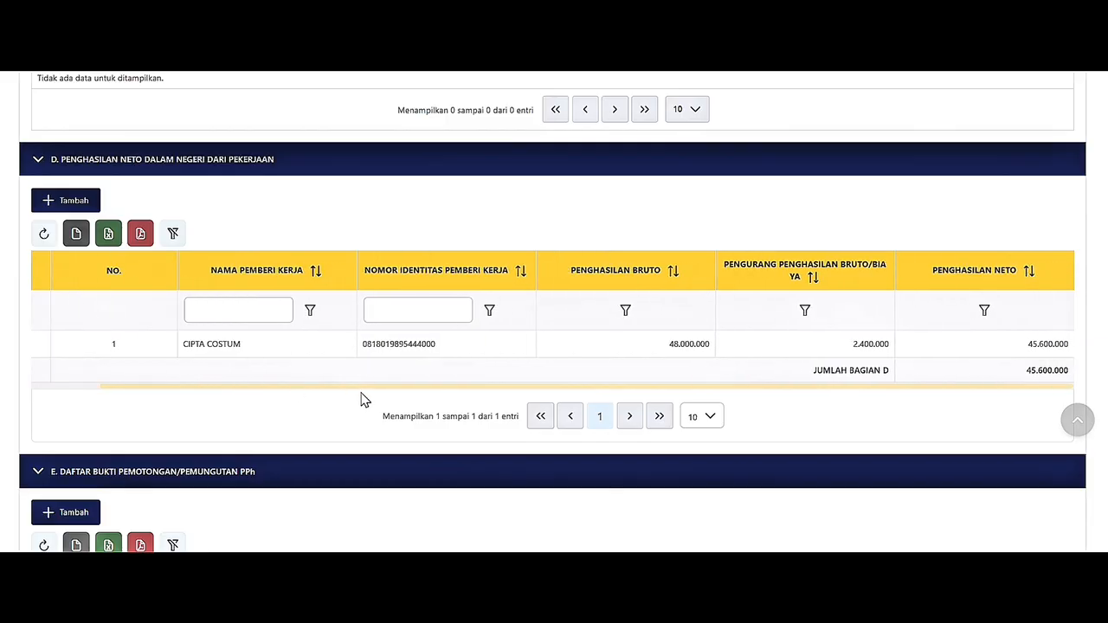
scroll(362, 394, down, 1)
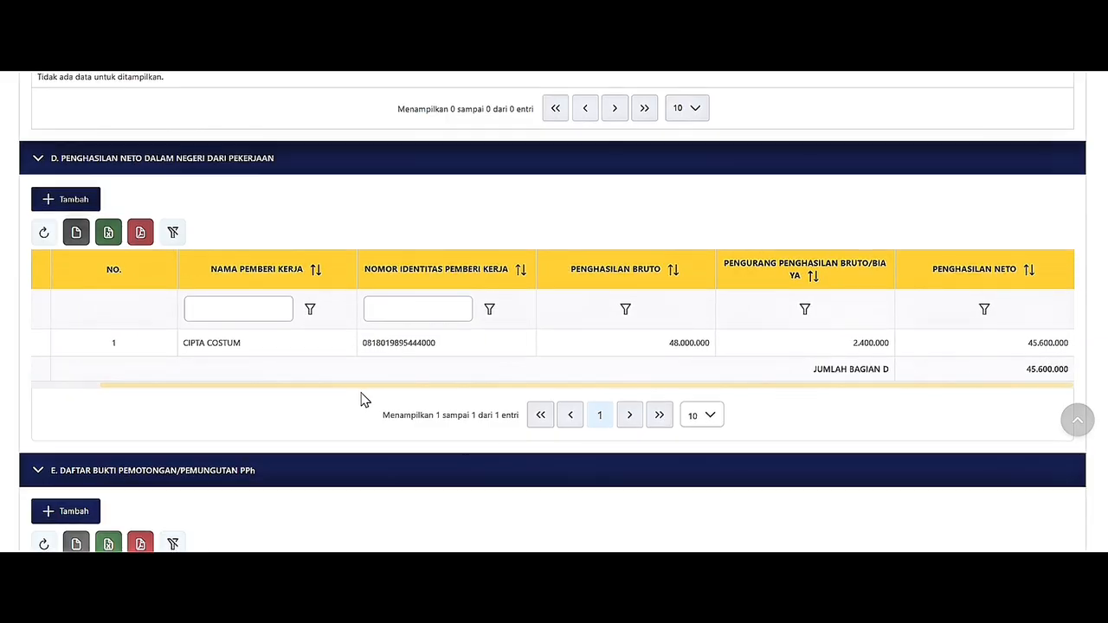
scroll(361, 398, down, 4)
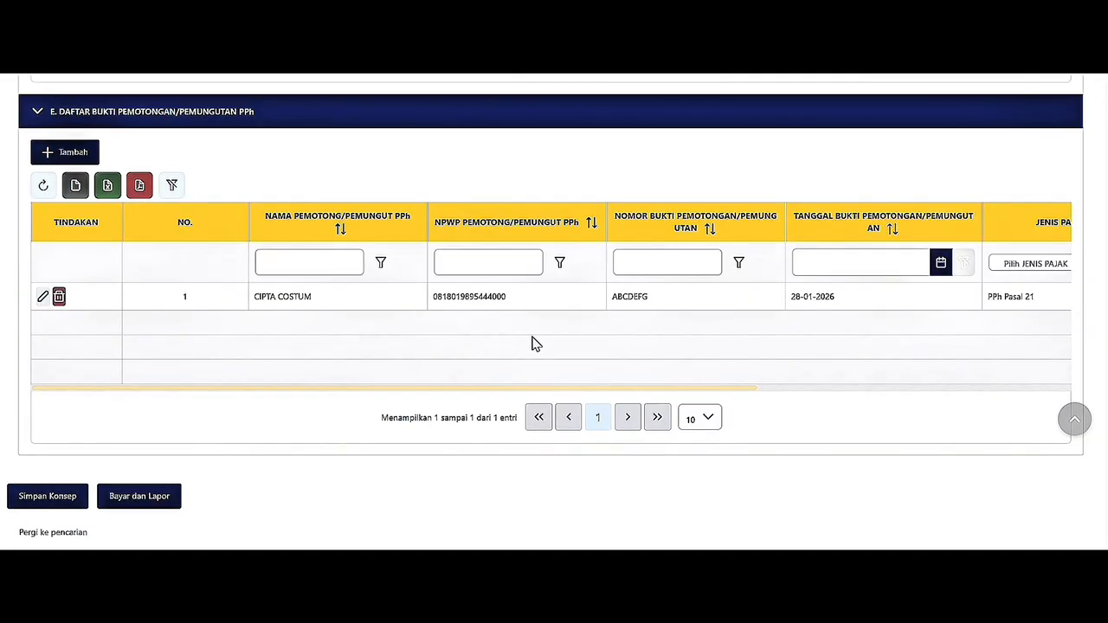
click(30, 504)
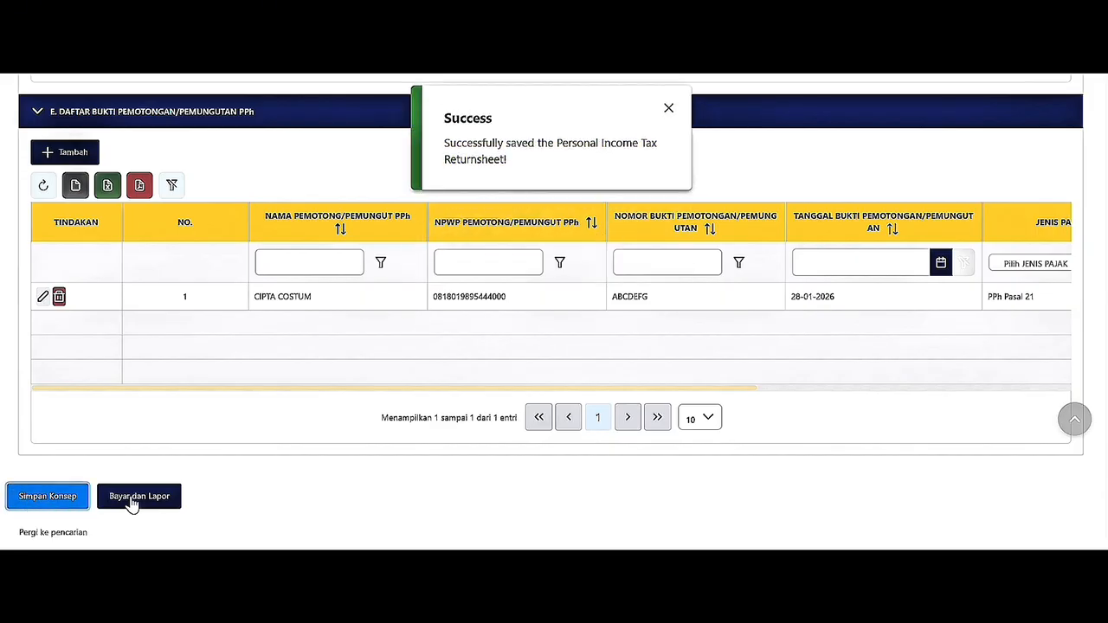
drag(1106, 530, 1106, 93)
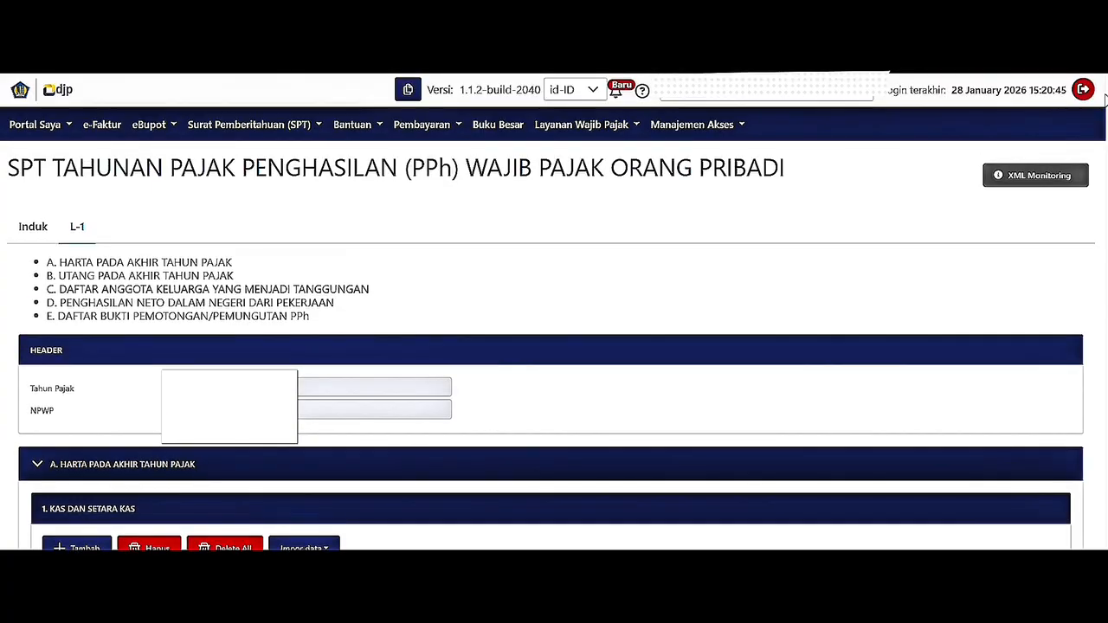
Switch to the Induk form and scroll through sections A–K to the Pernyataan declaration.
click(26, 230)
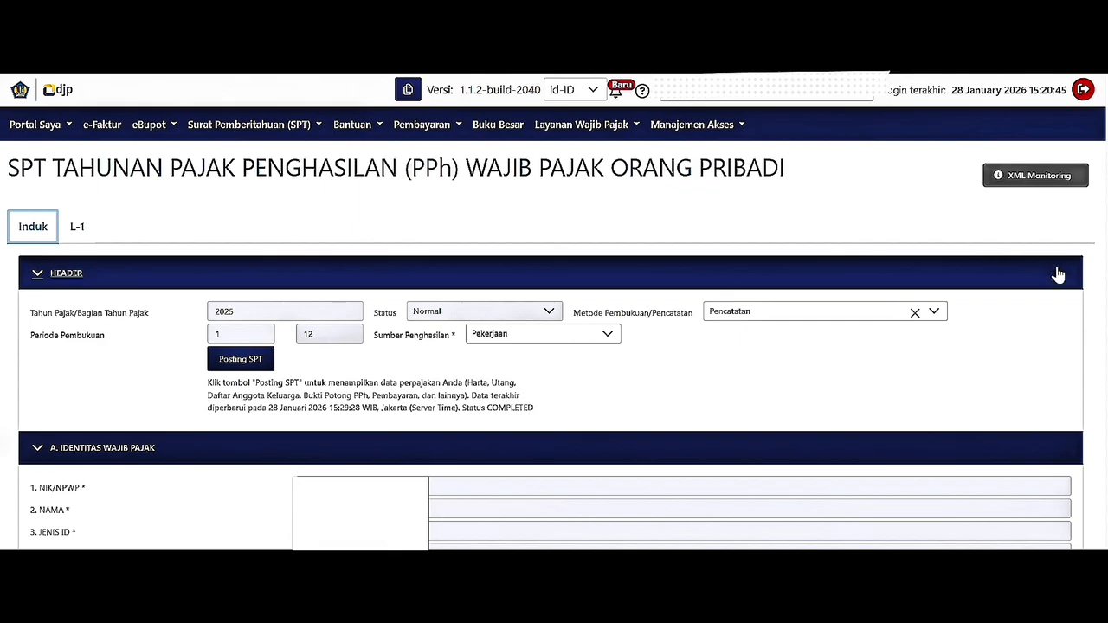
scroll(1058, 275, down, 3)
scroll(1058, 289, down, 4)
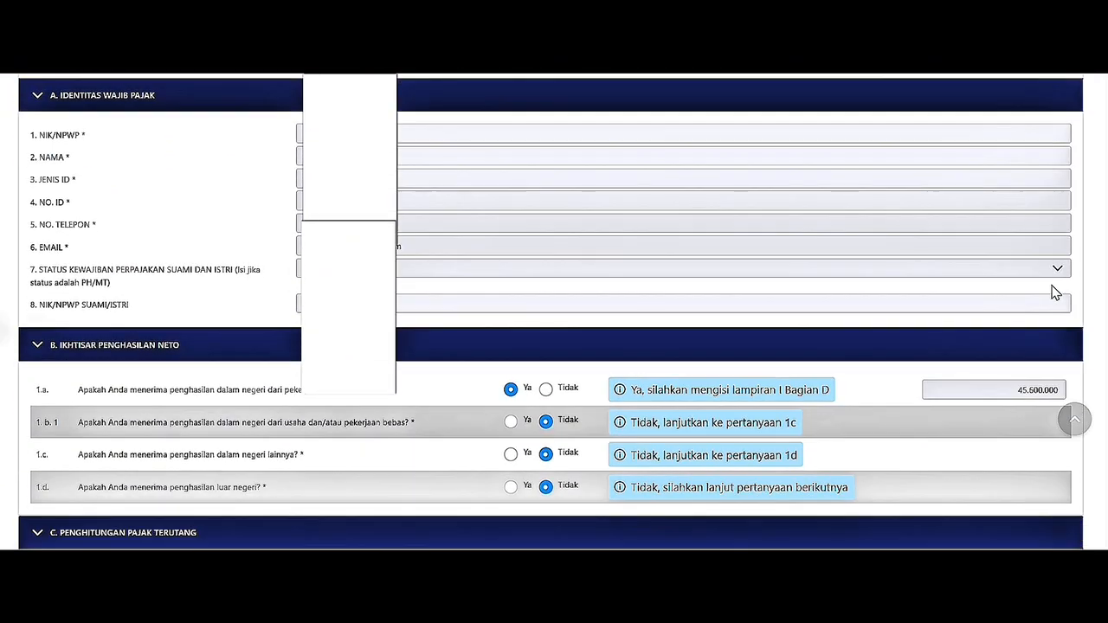
scroll(1051, 294, down, 3)
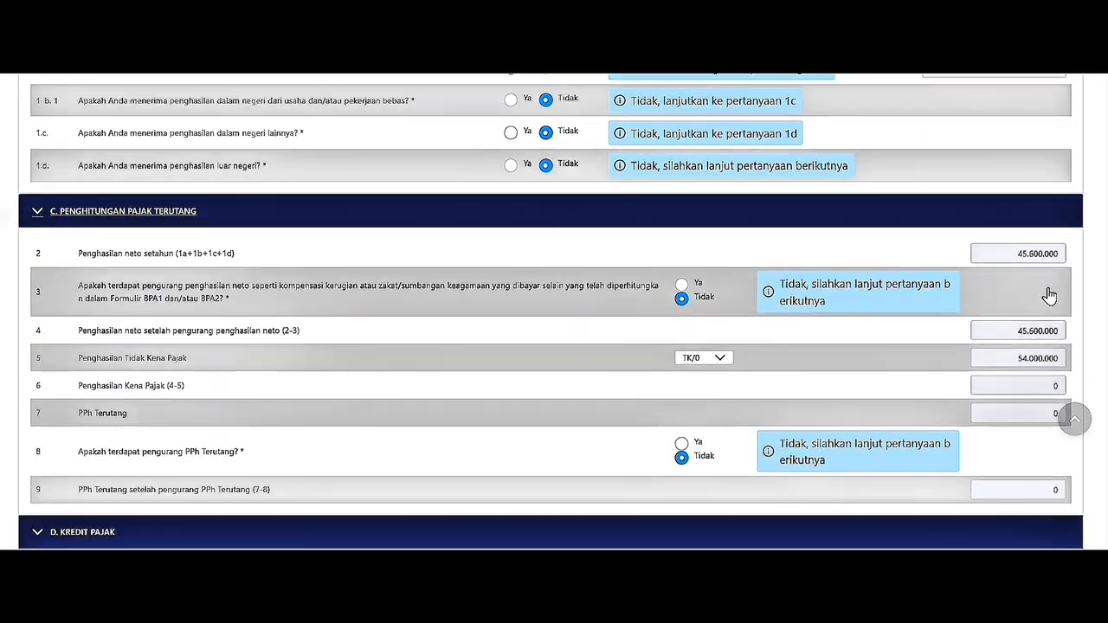
scroll(1051, 293, down, 3)
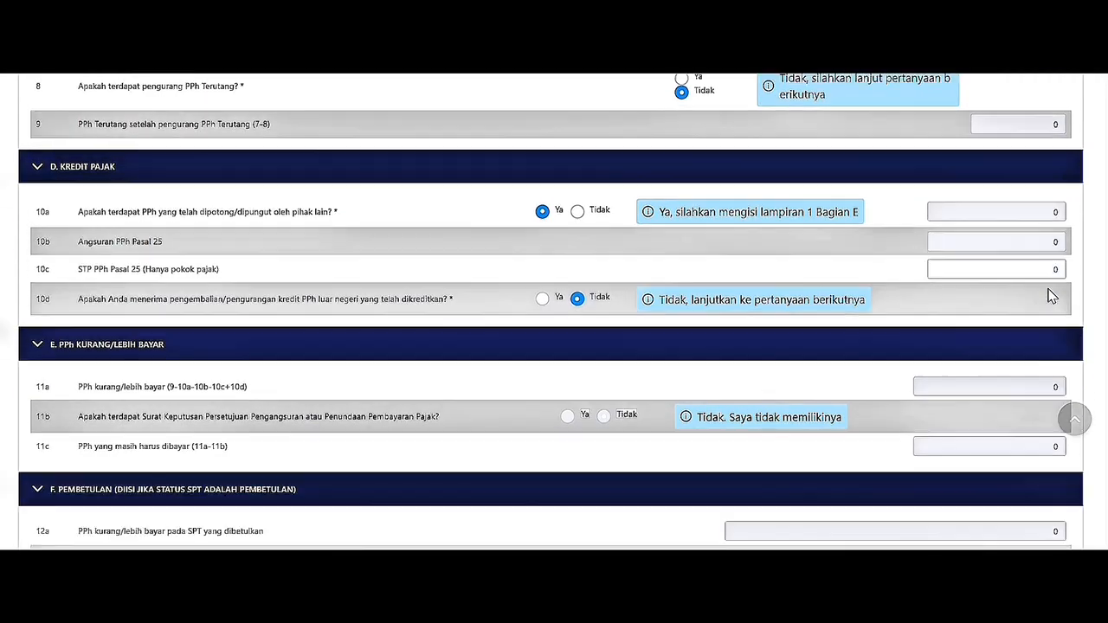
scroll(1051, 296, down, 3)
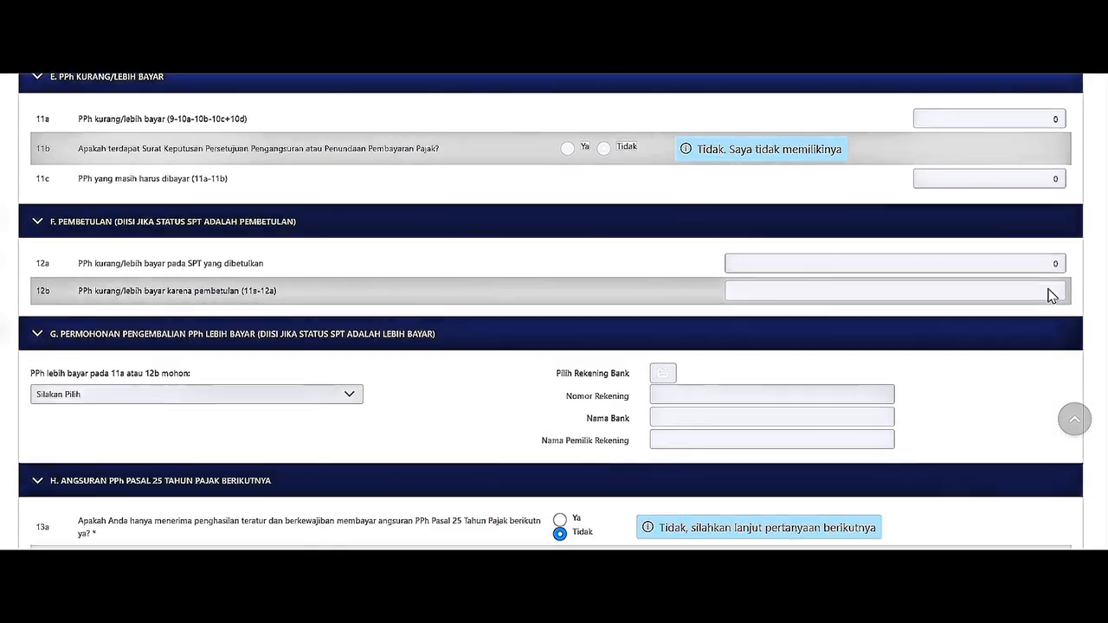
scroll(1052, 297, down, 3)
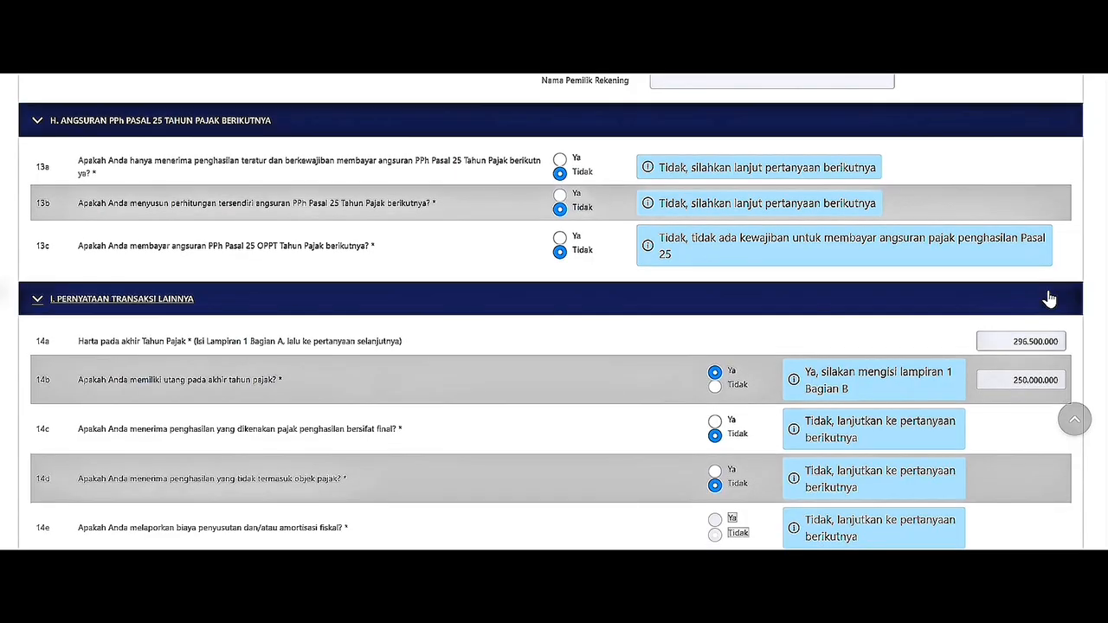
scroll(1049, 298, down, 2)
scroll(1050, 297, down, 3)
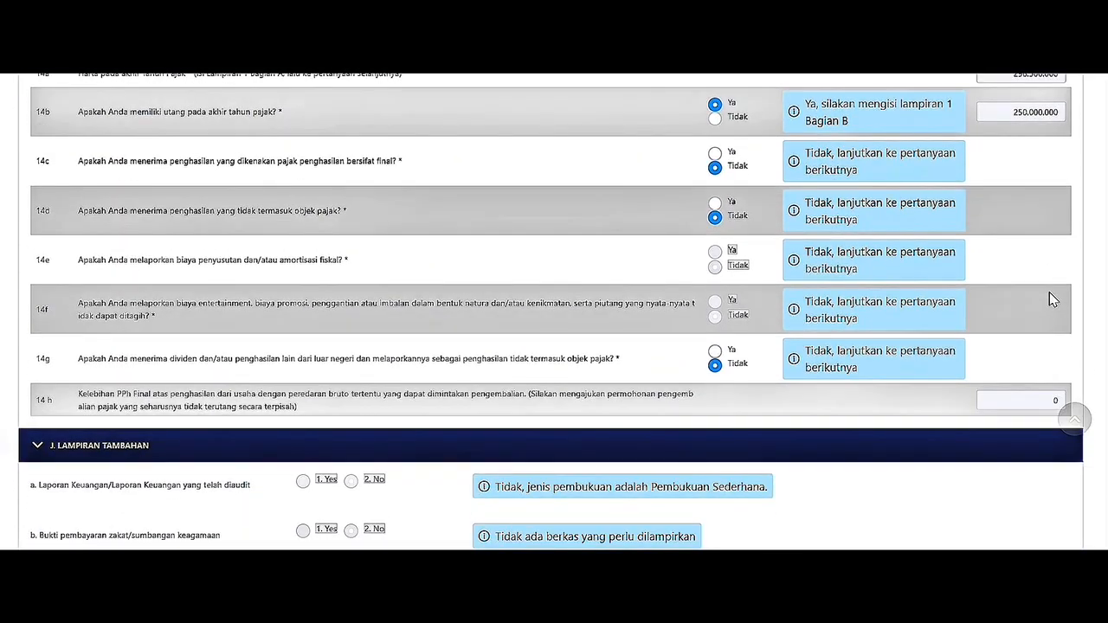
scroll(1051, 302, down, 3)
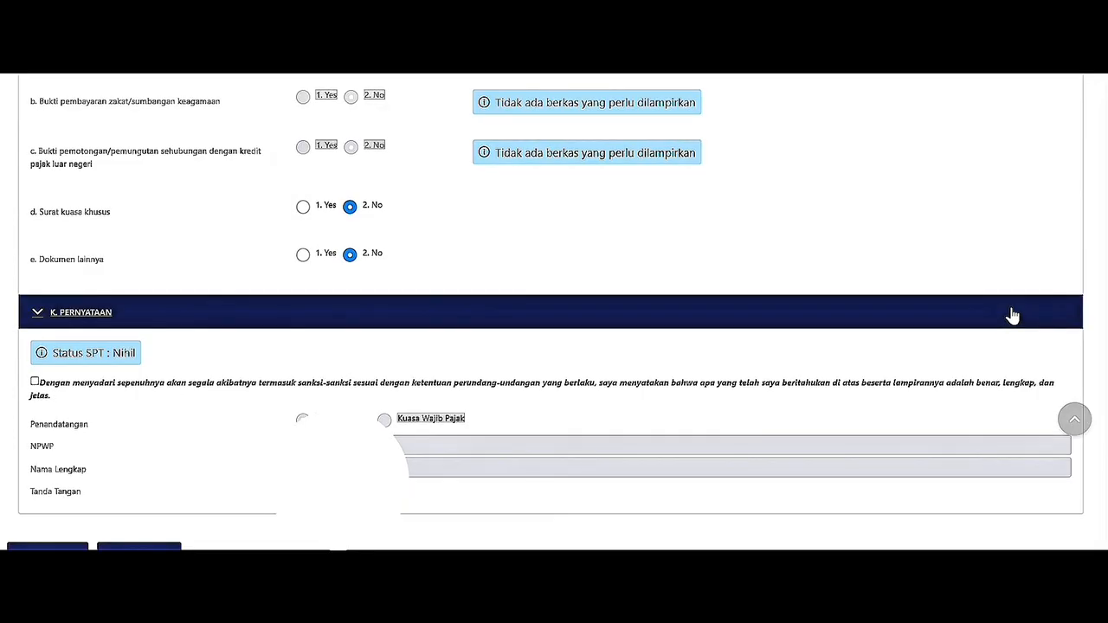
scroll(1009, 315, down, 1)
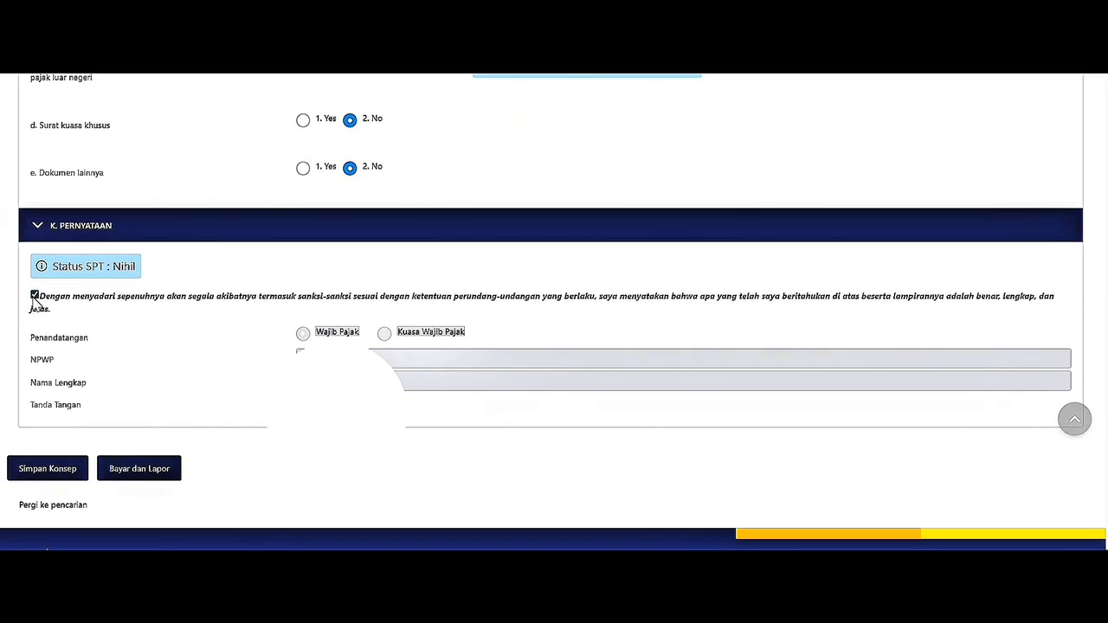
Save the draft again, choose Bayar dan Lapor, dismiss the notice, and reach the signing password field.
click(52, 469)
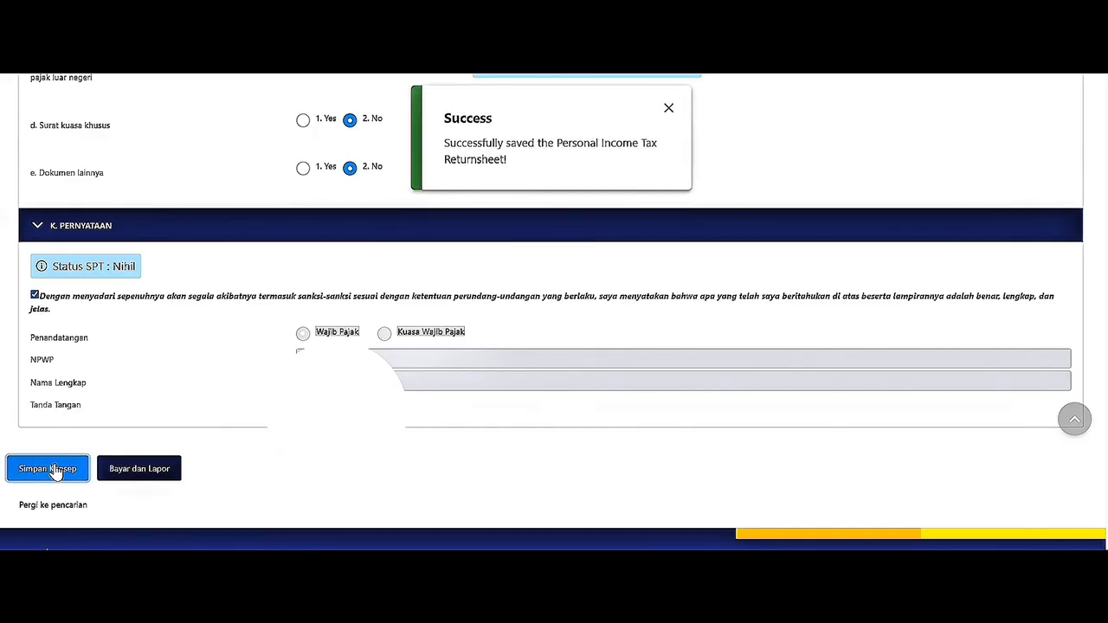
click(110, 468)
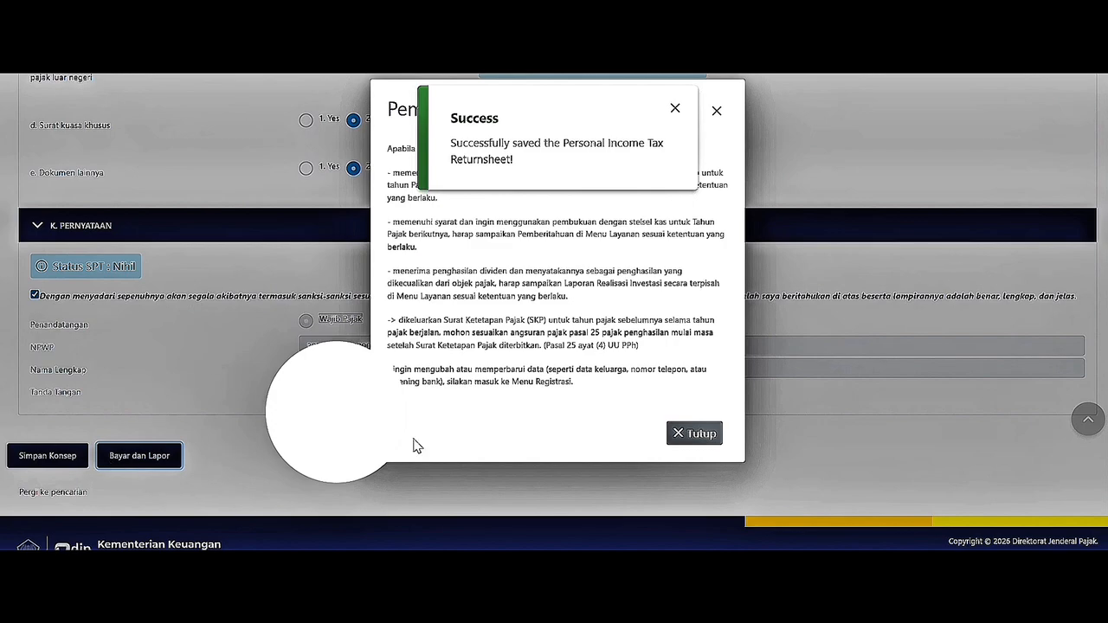
click(694, 437)
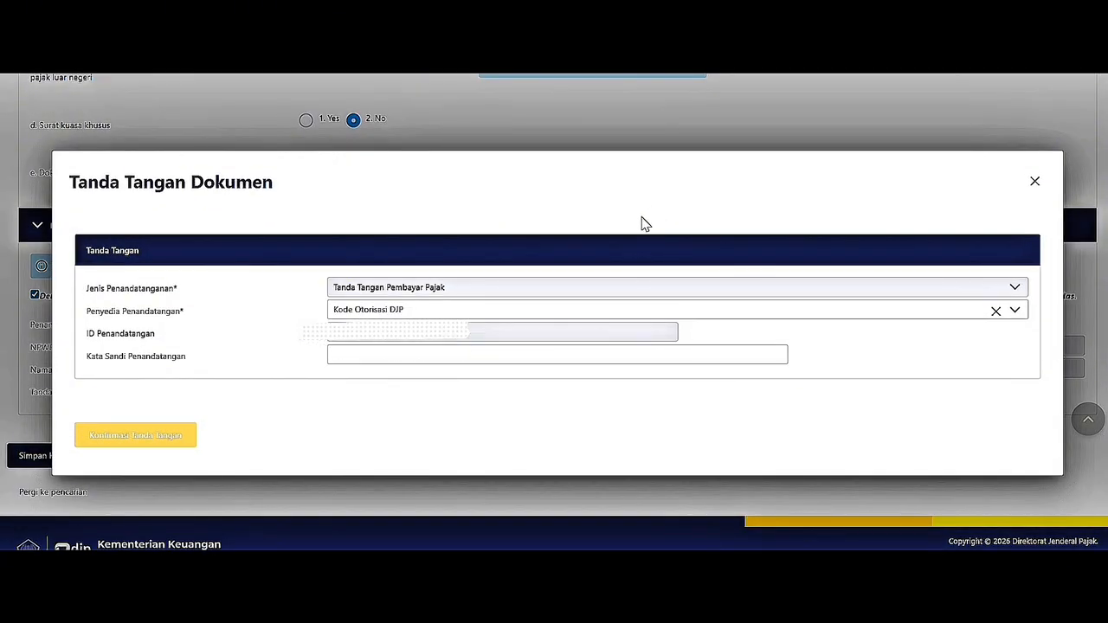
click(552, 351)
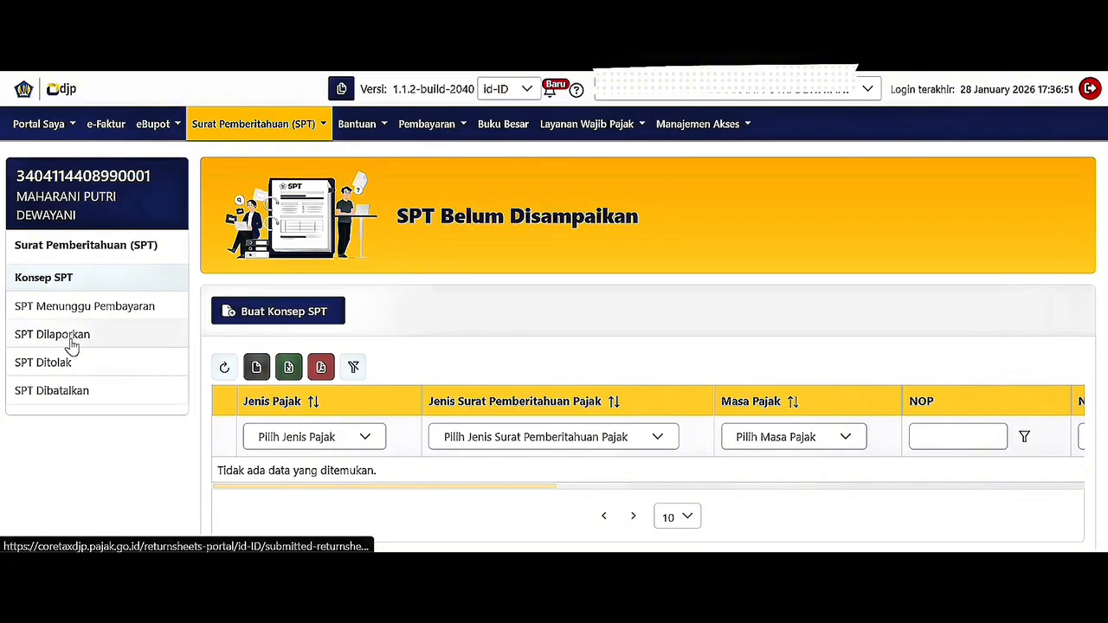
Open SPT Dilaporkan and have the 2025 annual return's Tanda Terima emailed.
click(72, 344)
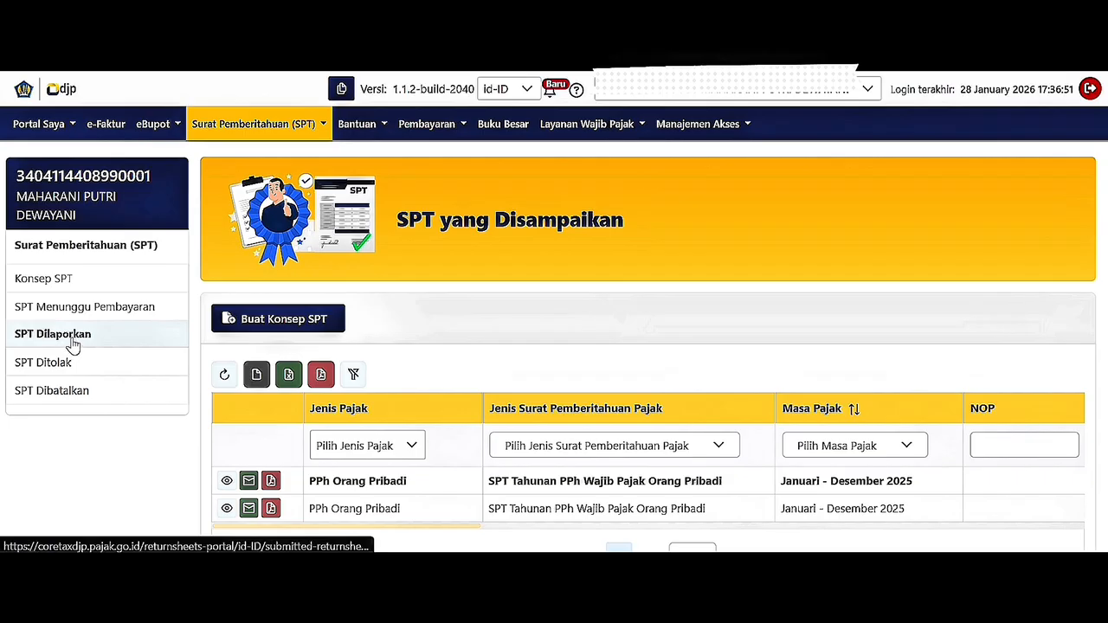
scroll(699, 297, down, 2)
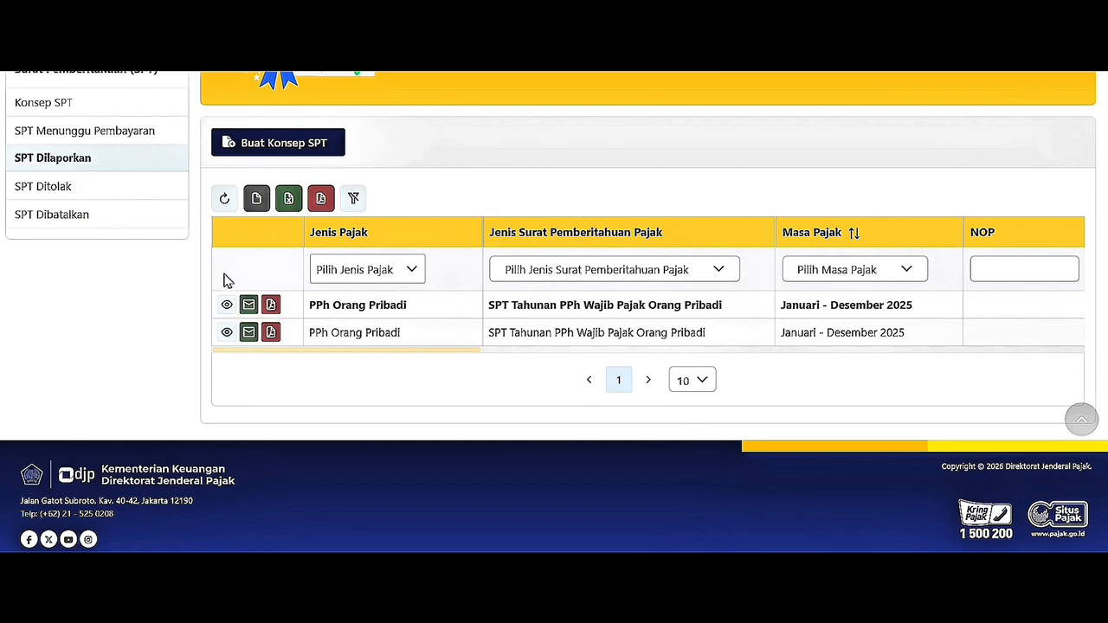
click(247, 305)
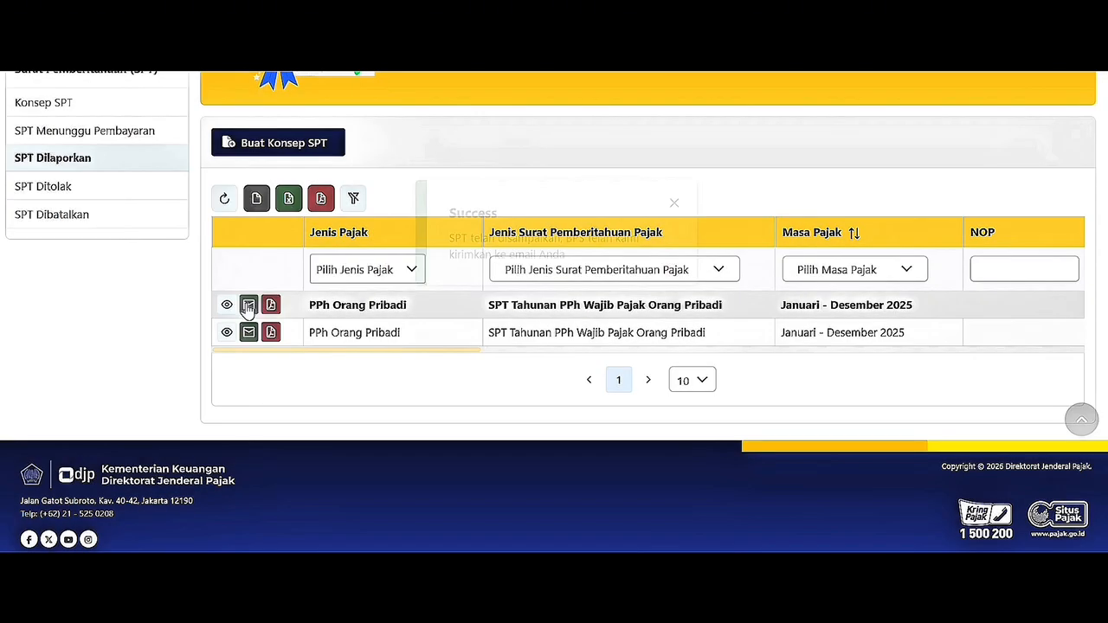